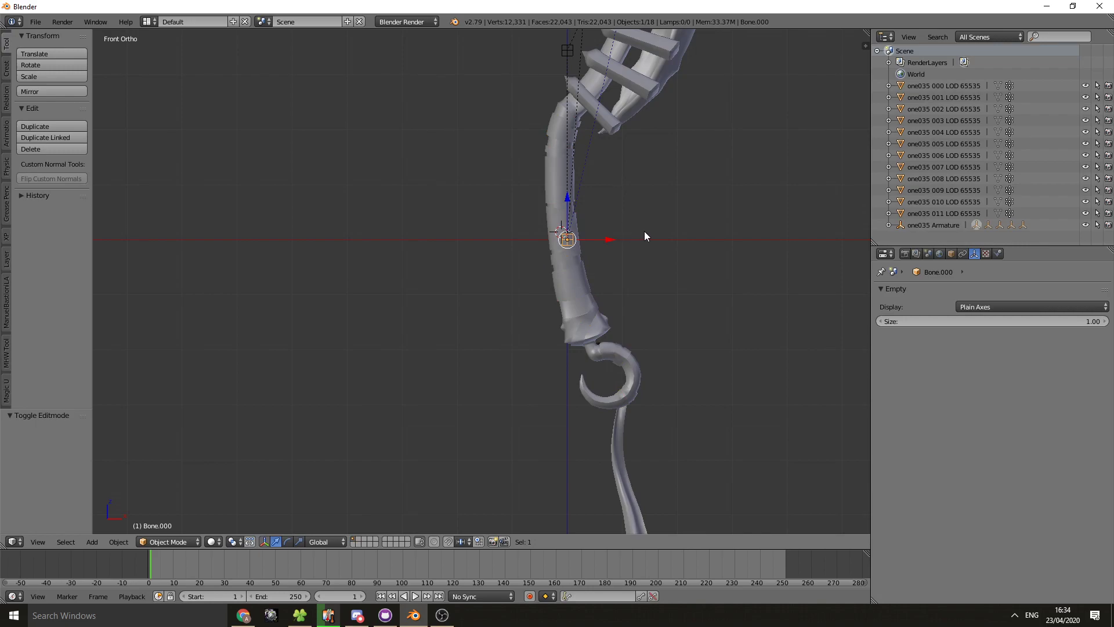
# Step: Paste a copy of the Bone.000 empty and move it to the strip's upper end beneath the hook, at about X 10.1, Z -30.4
pyautogui.hotkey('ctrl', 'v')
pyautogui.keyDown('shift'); pyautogui.moveTo(664, 246); pyautogui.dragTo(537, 152, button='middle'); pyautogui.keyUp('shift')
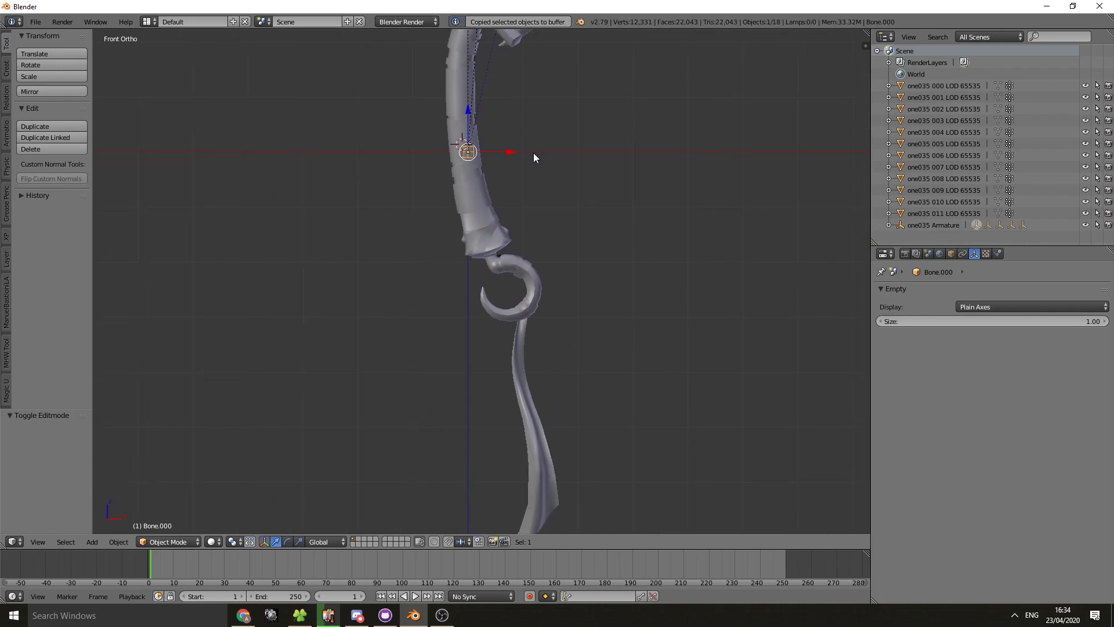
pyautogui.moveTo(514, 153); pyautogui.dragTo(573, 152)
pyautogui.moveTo(528, 120); pyautogui.dragTo(544, 290)
pyautogui.scroll(3, 574, 322)
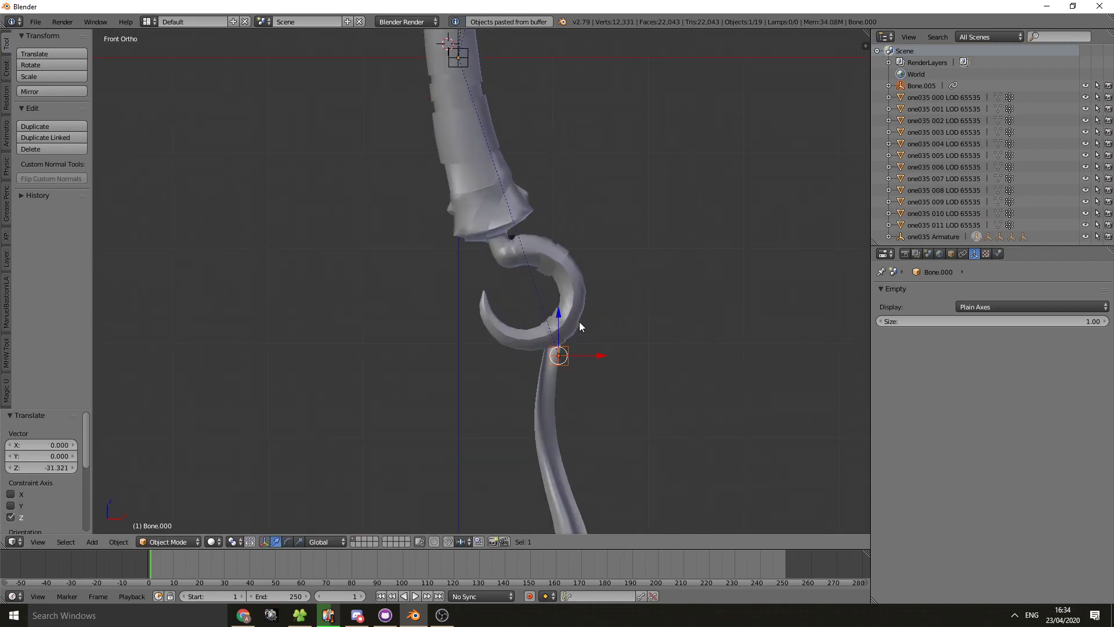
pyautogui.scroll(1, 579, 322)
pyautogui.keyDown('shift'); pyautogui.moveTo(579, 324); pyautogui.dragTo(564, 248, button='middle'); pyautogui.keyUp('shift')
pyautogui.moveTo(589, 291); pyautogui.dragTo(552, 256)
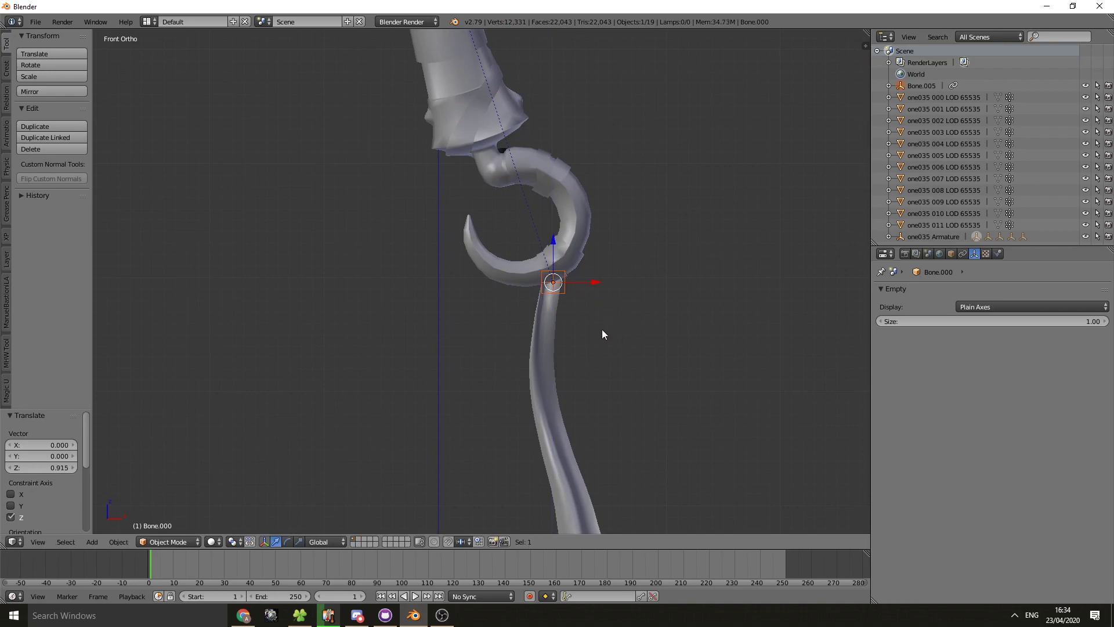
pyautogui.keyDown('shift'); pyautogui.moveTo(601, 329); pyautogui.dragTo(591, 256, button='middle'); pyautogui.keyUp('shift')
pyautogui.hotkey('ctrl', 'v')
pyautogui.moveTo(542, 171); pyautogui.dragTo(556, 335)
pyautogui.moveTo(533, 299); pyautogui.dragTo(531, 286)
pyautogui.moveTo(564, 320); pyautogui.dragTo(572, 322)
pyautogui.press('Delete')
# Step: Duplicate the Bone.005 empty at the strip's upper end and move the copy about 10 units down along Z
pyautogui.rightClick(555, 224)
pyautogui.rightClick(556, 221)
pyautogui.hotkey('ctrl', 'c')
pyautogui.hotkey('ctrl', 'v')
pyautogui.press('g')
pyautogui.press('z')
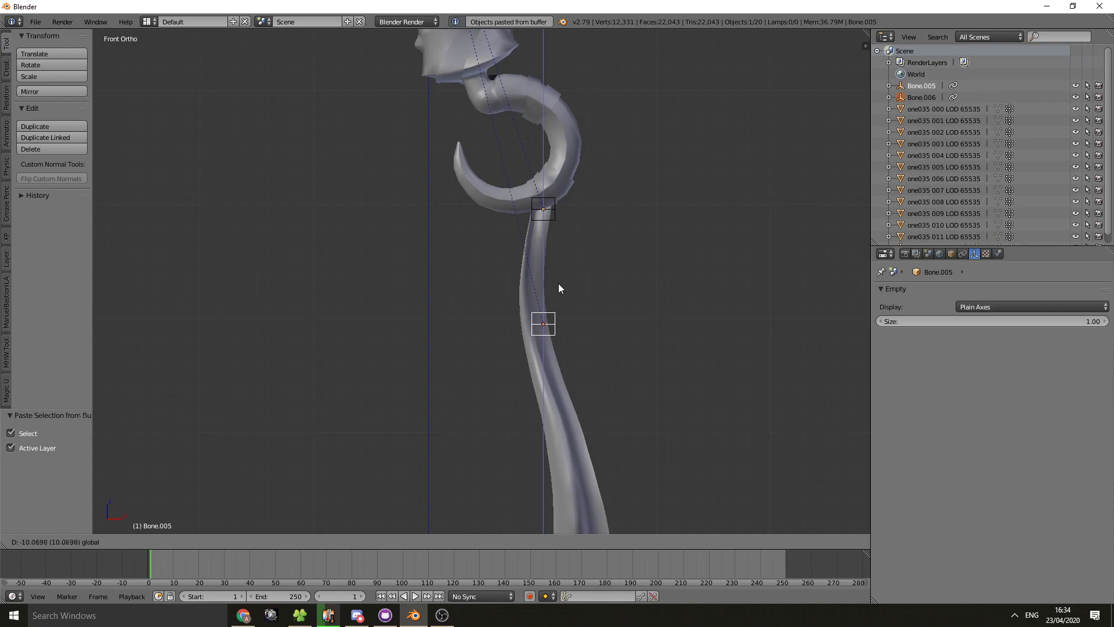
pyautogui.click(552, 280)
# Step: Duplicate the new empty by copy and paste, and lower the copy along Z by 9.968 units
pyautogui.hotkey('ctrl', 'c')
pyautogui.hotkey('ctrl', 'v')
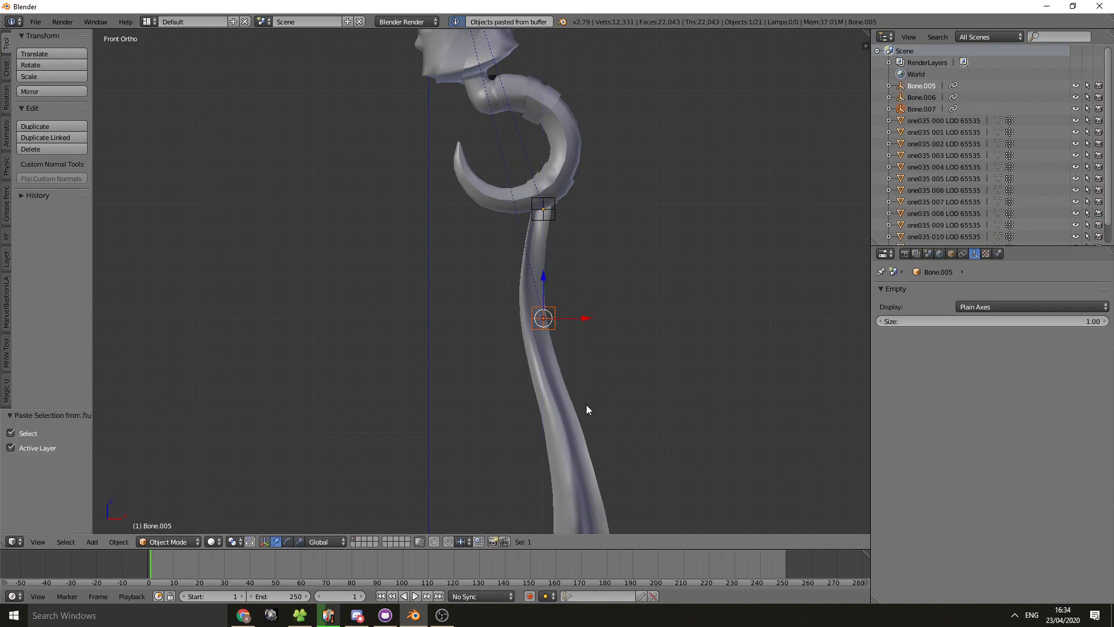
pyautogui.keyDown('shift'); pyautogui.moveTo(586, 406); pyautogui.dragTo(542, 144, button='middle'); pyautogui.keyUp('shift')
pyautogui.press('g')
pyautogui.press('z')
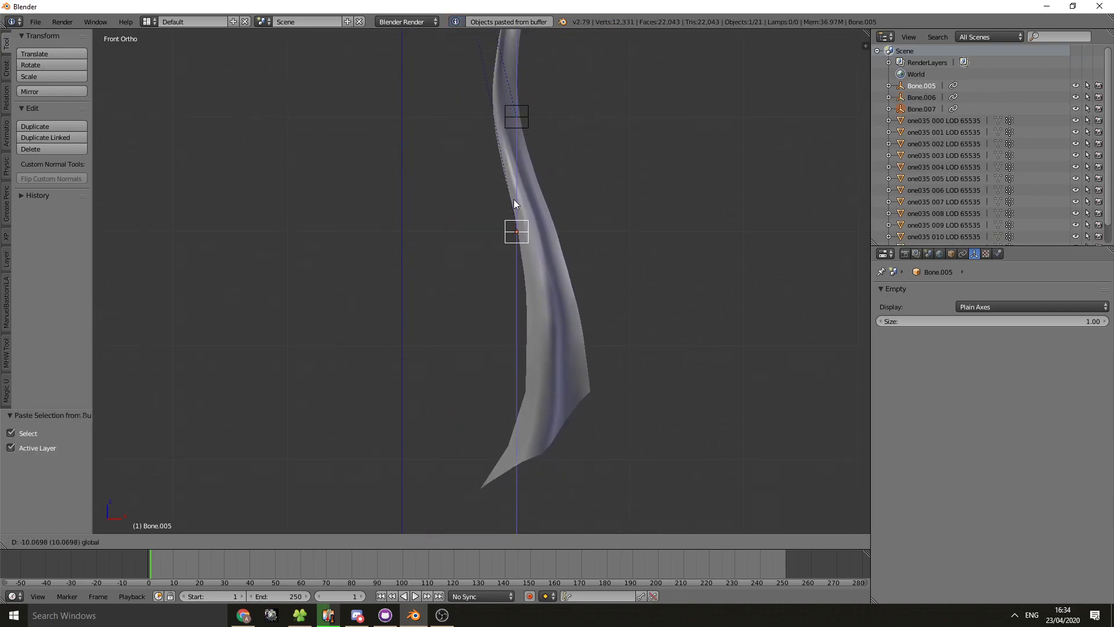
pyautogui.click(511, 199)
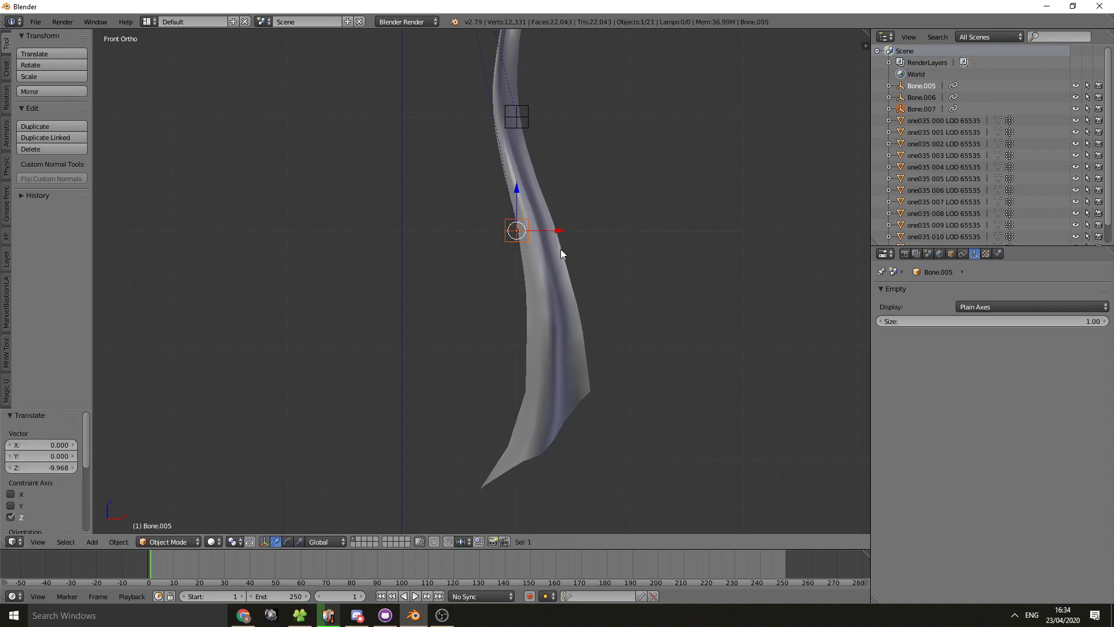
# Step: Continue the chain with two more pasted empties, each about 10 units lower, reaching the strip's pointed tip
pyautogui.hotkey('ctrl', 'v')
pyautogui.press('g')
pyautogui.press('z')
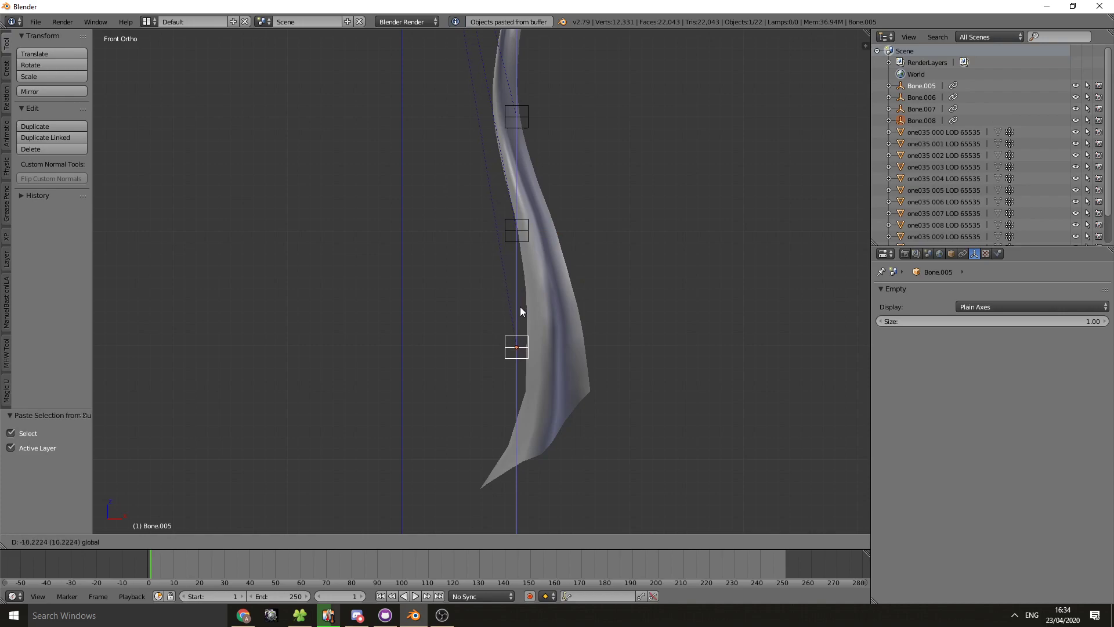
pyautogui.moveTo(516, 305); pyautogui.dragTo(516, 305)
pyautogui.keyDown('shift'); pyautogui.moveTo(550, 411); pyautogui.dragTo(551, 293, button='middle'); pyautogui.keyUp('shift')
pyautogui.hotkey('ctrl', 'c')
pyautogui.hotkey('ctrl', 'v')
pyautogui.moveTo(518, 194); pyautogui.dragTo(528, 353)
# Step: Copy the empty at the strip's tip and place the duplicate 9.968 units lower along Z, past the mesh
pyautogui.hotkey('ctrl', 'c')
pyautogui.hotkey('ctrl', 'v')
pyautogui.keyDown('shift'); pyautogui.scroll(-3, 560, 365); pyautogui.keyUp('shift')
pyautogui.moveTo(525, 231); pyautogui.dragTo(535, 344)
pyautogui.scroll(-4, 548, 318)
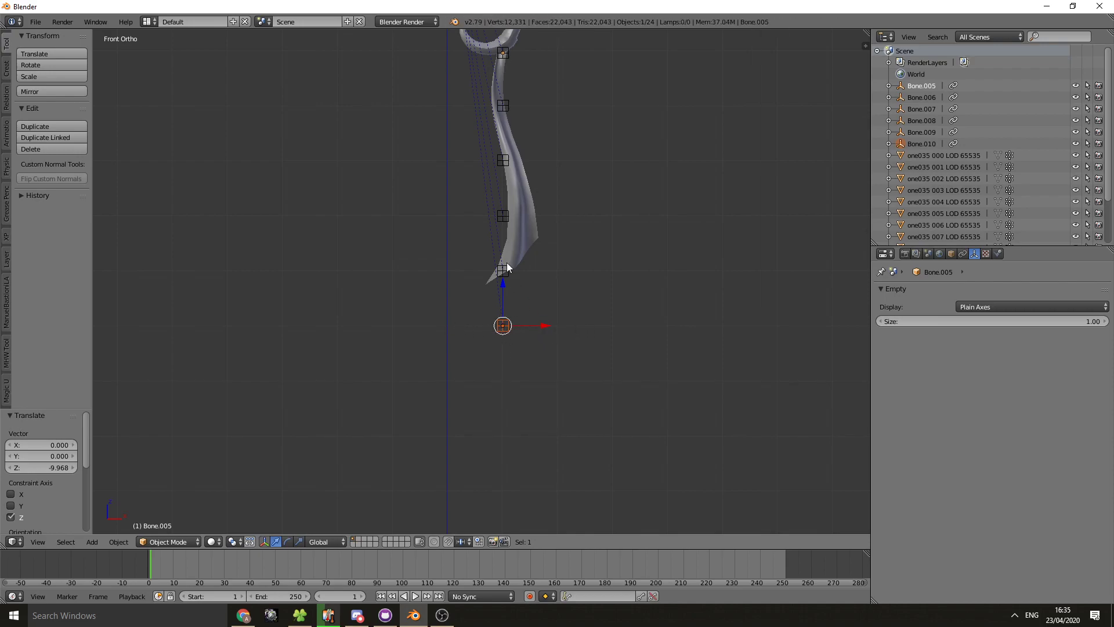
pyautogui.keyDown('shift'); pyautogui.moveTo(530, 162); pyautogui.dragTo(535, 195, button='middle'); pyautogui.keyUp('shift')
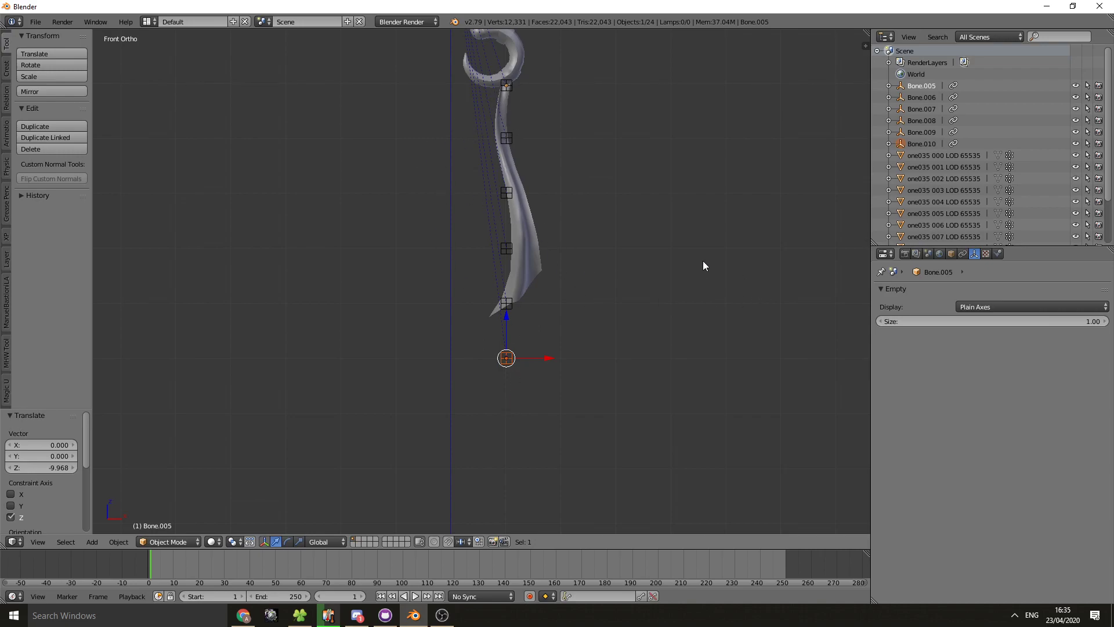
# Step: Set the boneFunction custom property of Bone.005, the highest empty on the strip, to 50
pyautogui.keyDown('shift'); pyautogui.moveTo(542, 175); pyautogui.dragTo(581, 305, button='middle'); pyautogui.keyUp('shift')
pyautogui.rightClick(549, 216)
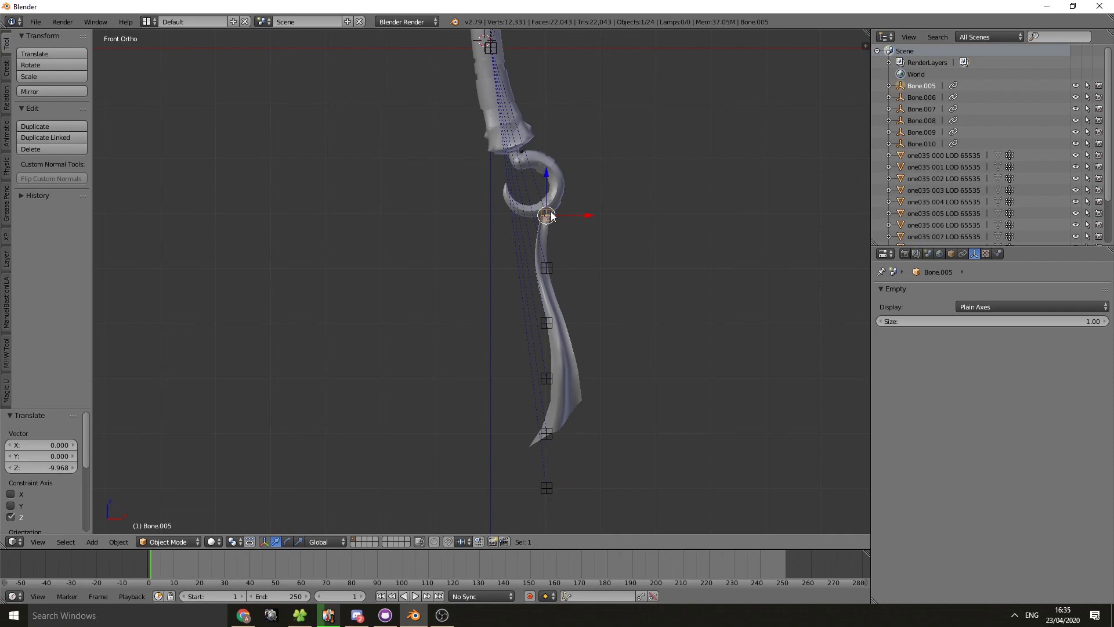
pyautogui.click(952, 253)
pyautogui.scroll(-2, 973, 448)
pyautogui.click(913, 600)
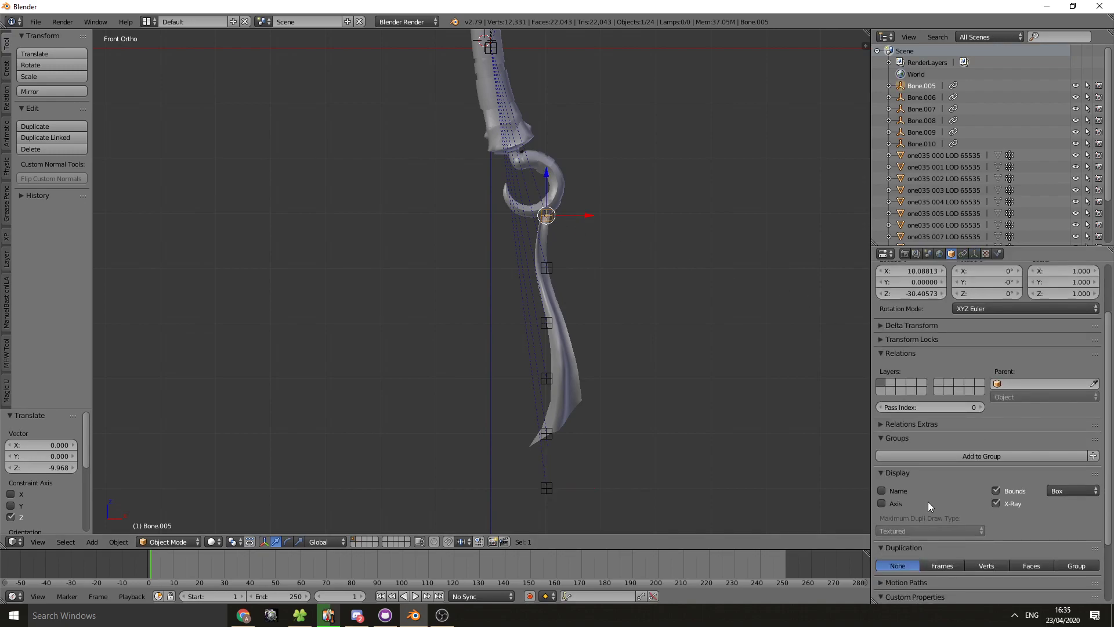
pyautogui.scroll(-3, 922, 510)
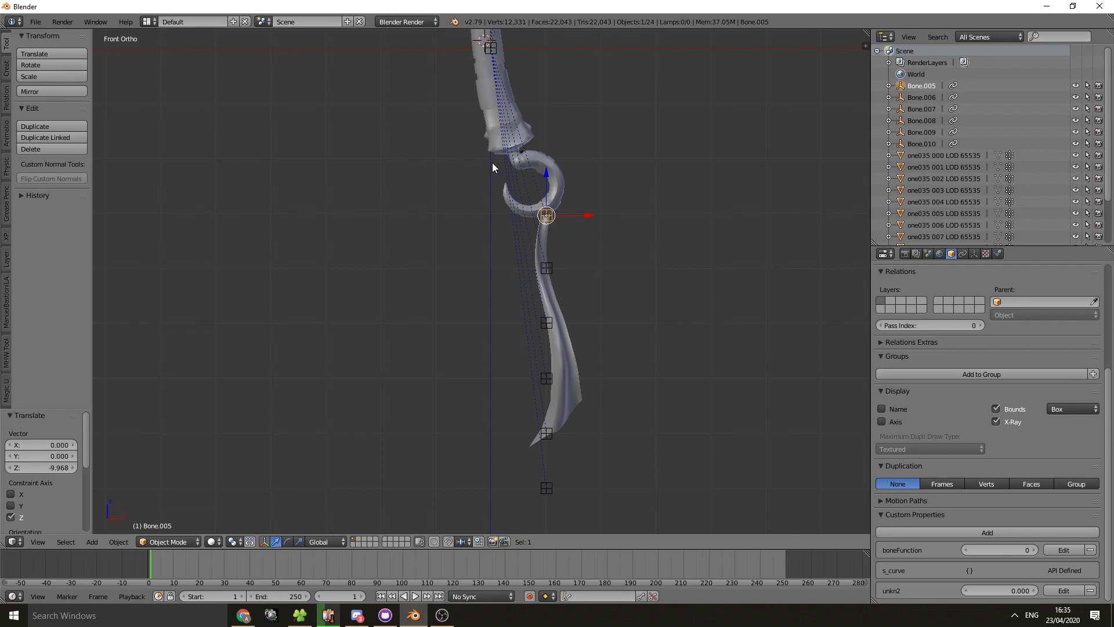
pyautogui.keyDown('shift'); pyautogui.moveTo(527, 115); pyautogui.dragTo(611, 426, button='middle'); pyautogui.keyUp('shift')
pyautogui.keyDown('shift'); pyautogui.moveTo(682, 253); pyautogui.dragTo(599, 201, button='middle'); pyautogui.keyUp('shift')
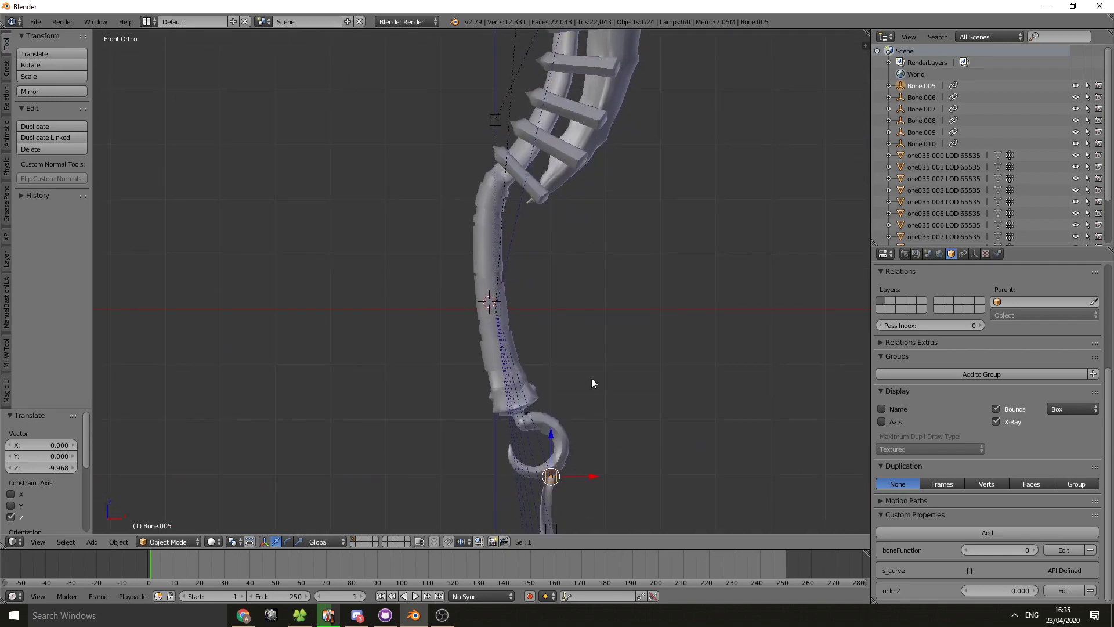
pyautogui.keyDown('shift'); pyautogui.moveTo(588, 343); pyautogui.dragTo(574, 152, button='middle'); pyautogui.keyUp('shift')
pyautogui.keyDown('shift'); pyautogui.moveTo(600, 408); pyautogui.dragTo(518, 306, button='middle'); pyautogui.keyUp('shift')
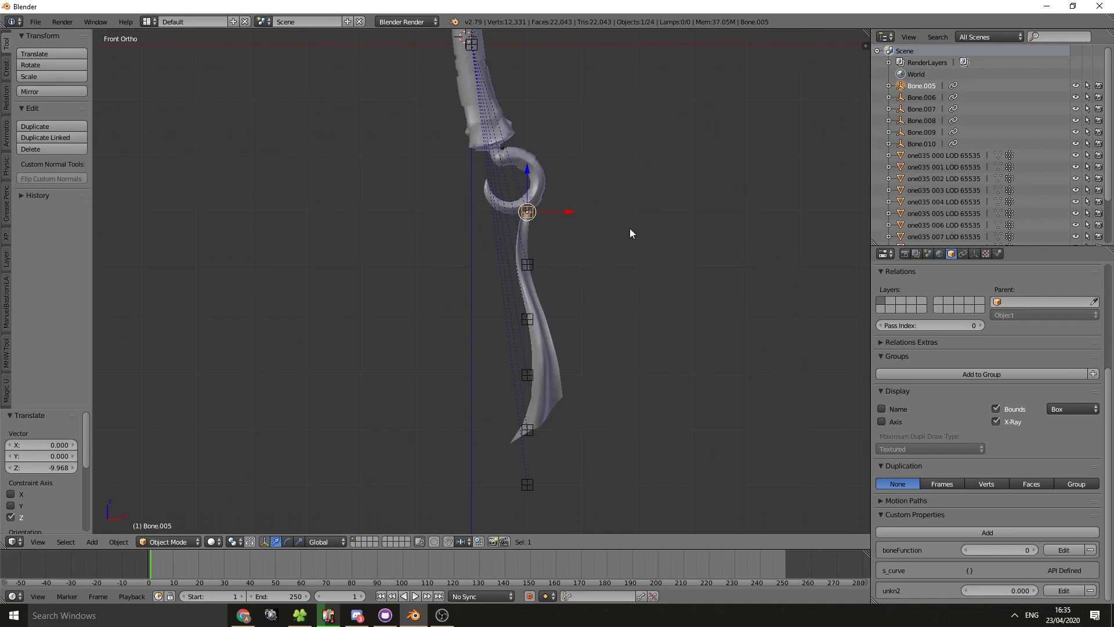
pyautogui.click(1028, 550)
pyautogui.write('50')
pyautogui.press('Return')
# Step: Set boneFunction to 51 on Bone.006 and to 52 on Bone.007
pyautogui.rightClick(533, 266)
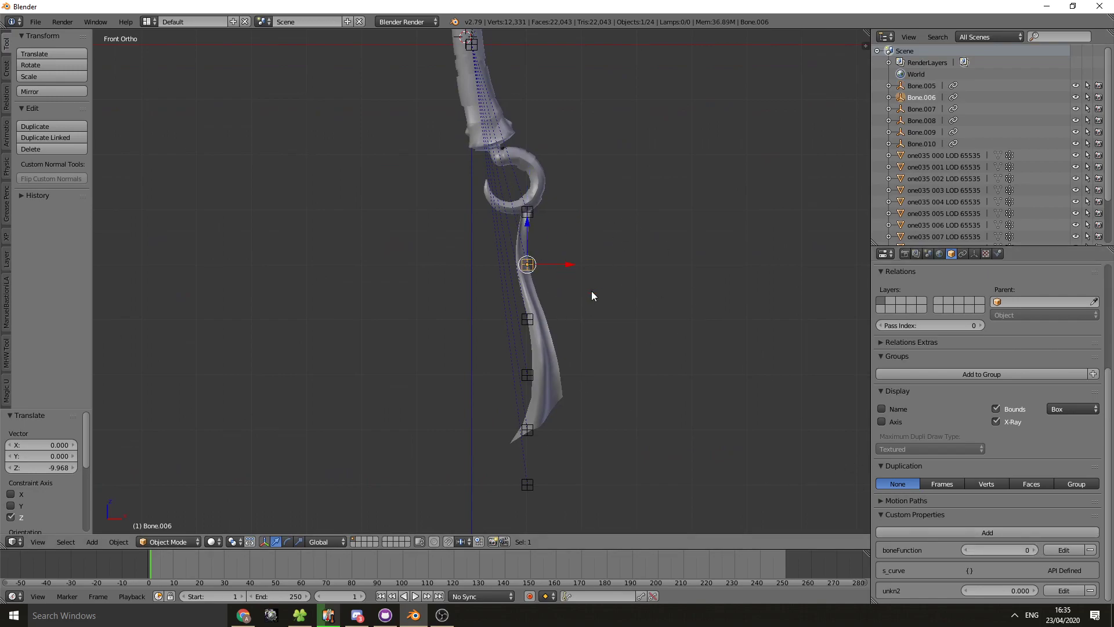
pyautogui.click(1005, 551)
pyautogui.write('51')
pyautogui.press('Return')
pyautogui.rightClick(526, 319)
pyautogui.click(992, 550)
pyautogui.write('5')
pyautogui.write('2')
pyautogui.press('Return')
# Step: Set boneFunction to 53 on Bone.008, the fourth empty down the strip
pyautogui.rightClick(539, 265)
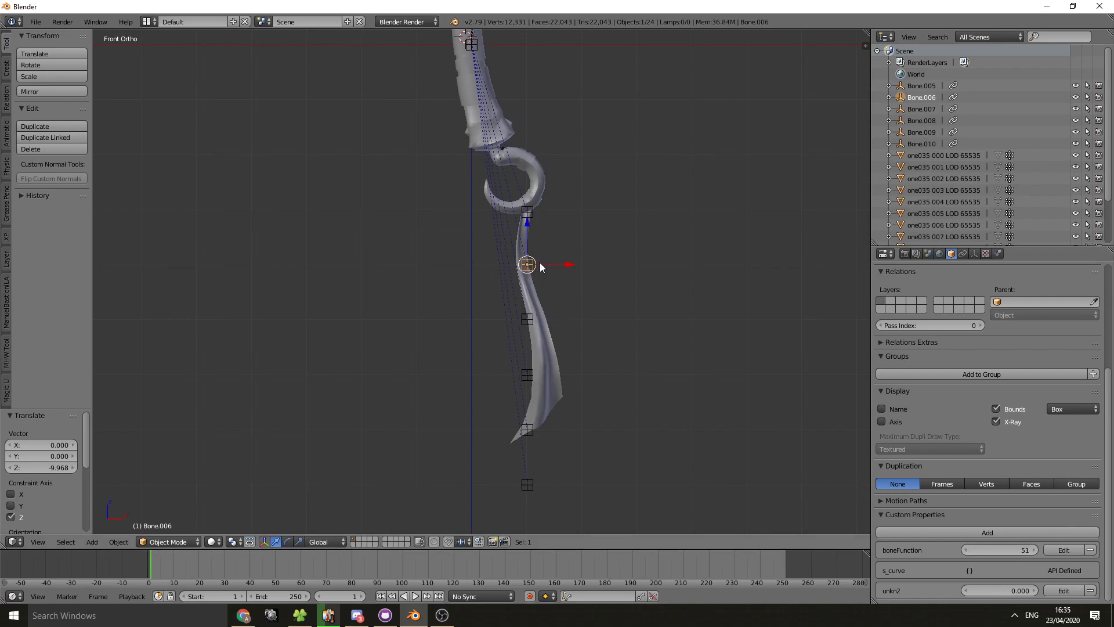
pyautogui.rightClick(520, 386)
pyautogui.rightClick(516, 322)
pyautogui.rightClick(527, 375)
pyautogui.click(998, 550)
pyautogui.write('53')
pyautogui.press('Return')
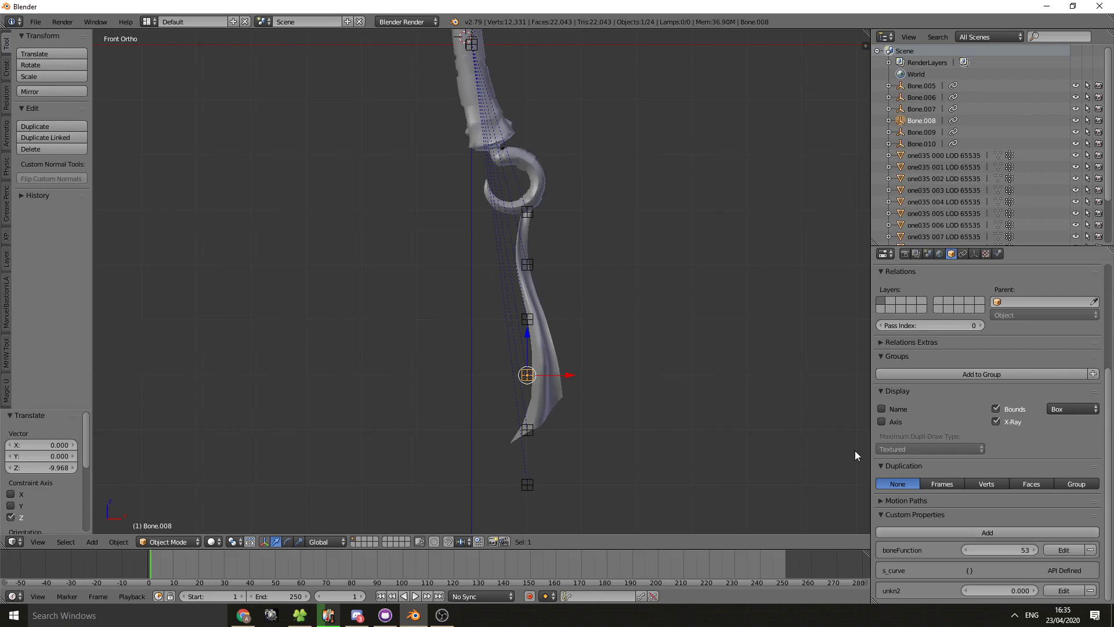
# Step: Set boneFunction to 54 on Bone.009 at the strip's tip and to 55 on Bone.010 below it
pyautogui.rightClick(528, 430)
pyautogui.click(1009, 549)
pyautogui.write('54')
pyautogui.press('Return')
pyautogui.rightClick(527, 375)
pyautogui.rightClick(528, 430)
pyautogui.rightClick(527, 484)
pyautogui.click(1008, 550)
pyautogui.write('55')
pyautogui.press('Return')
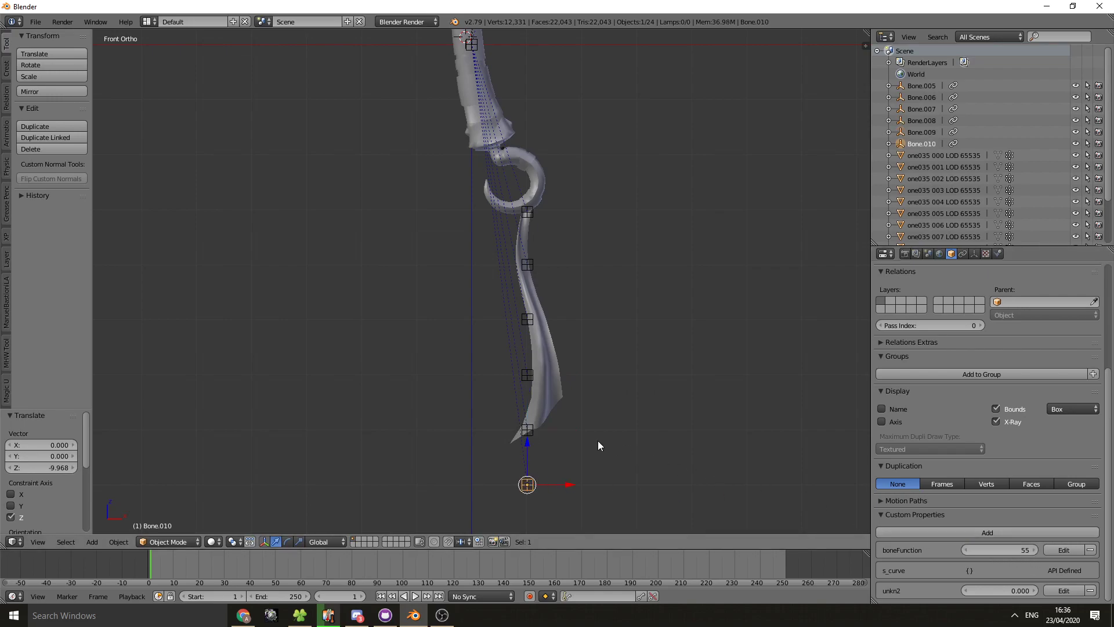
# Step: Parent the lowest empty, Bone.010, to Bone.009 using the Object option
pyautogui.rightClick(528, 432)
pyautogui.rightClick(527, 484)
pyautogui.keyDown('shift'); pyautogui.rightClick(530, 436); pyautogui.keyUp('shift')
pyautogui.hotkey('ctrl', 'p')
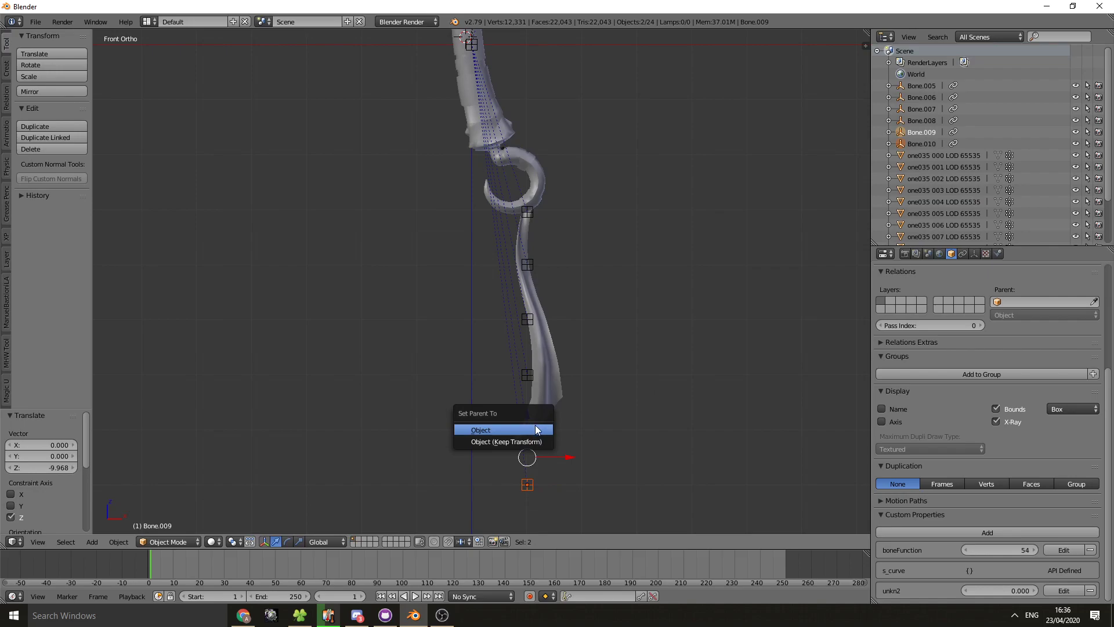
pyautogui.click(535, 429)
# Step: Parent Bone.009 to Bone.008 and Bone.008 to Bone.007 as objects
pyautogui.rightClick(535, 438)
pyautogui.keyDown('shift'); pyautogui.rightClick(523, 383); pyautogui.keyUp('shift')
pyautogui.hotkey('ctrl', 'p')
pyautogui.click(538, 355)
pyautogui.rightClick(525, 376)
pyautogui.keyDown('shift'); pyautogui.rightClick(523, 323); pyautogui.keyUp('shift')
pyautogui.hotkey('ctrl', 'p')
pyautogui.click(524, 332)
# Step: Parent Bone.007 to Bone.006 and Bone.006 to Bone.005 as objects
pyautogui.rightClick(521, 322)
pyautogui.keyDown('shift'); pyautogui.rightClick(531, 264); pyautogui.keyUp('shift')
pyautogui.hotkey('ctrl', 'p')
pyautogui.click(532, 259)
pyautogui.rightClick(533, 264)
pyautogui.keyDown('shift'); pyautogui.rightClick(534, 213); pyautogui.keyUp('shift')
pyautogui.hotkey('ctrl', 'p')
pyautogui.click(539, 218)
# Step: Compare the strip mesh's vertex groups with the names of the empties along the chain
pyautogui.rightClick(544, 347)
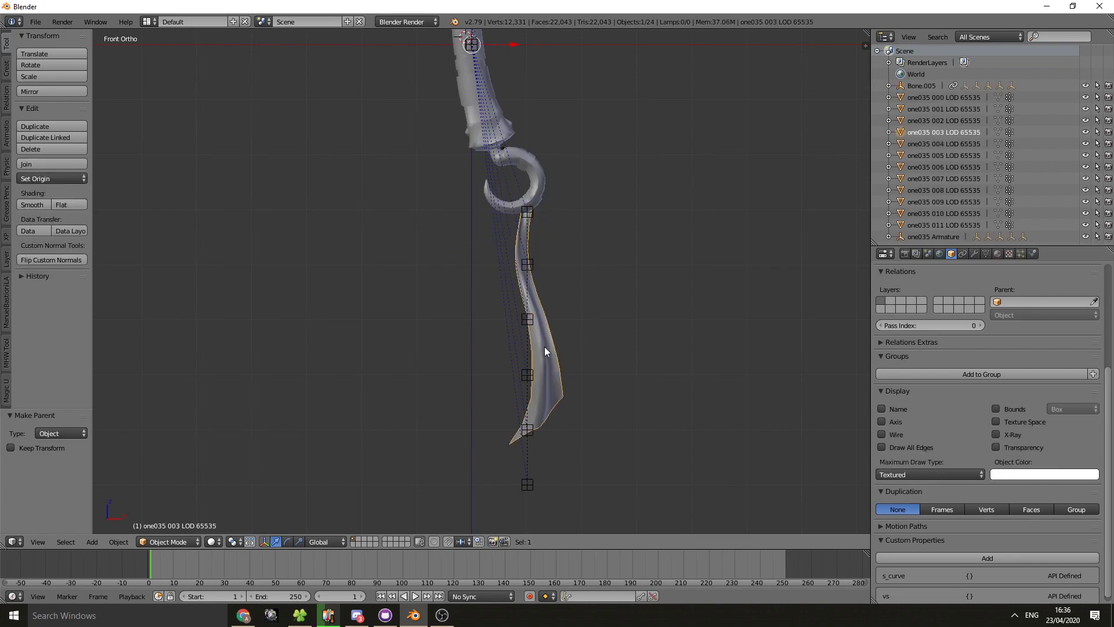
pyautogui.click(986, 254)
pyautogui.scroll(-2, 951, 422)
pyautogui.rightClick(527, 484)
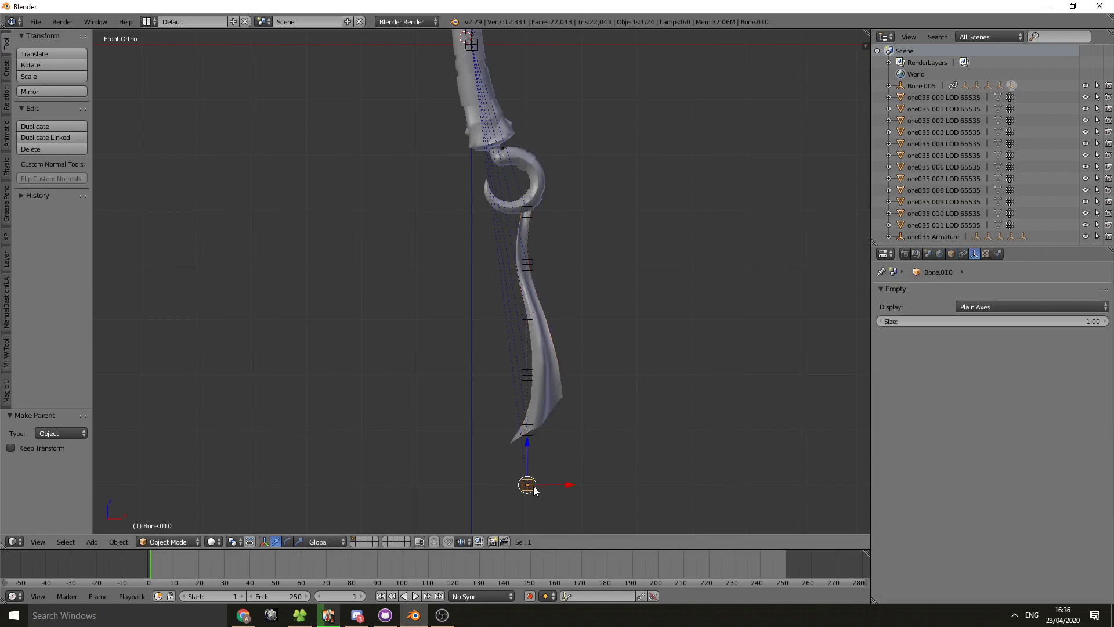
pyautogui.rightClick(527, 430)
pyautogui.rightClick(527, 374)
pyautogui.rightClick(527, 319)
# Step: Put the strip mesh one035 003 LOD 65535 into Weight Paint mode and set Show Zero Weights to Active
pyautogui.rightClick(545, 330)
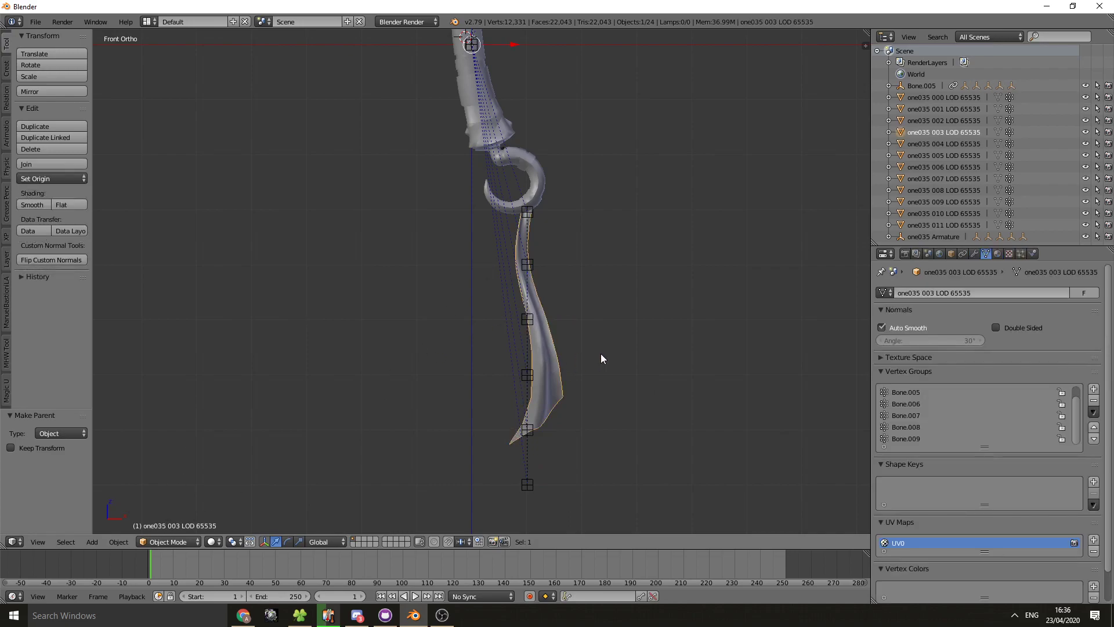
pyautogui.click(177, 543)
pyautogui.click(173, 471)
pyautogui.click(915, 430)
pyautogui.scroll(1, 911, 412)
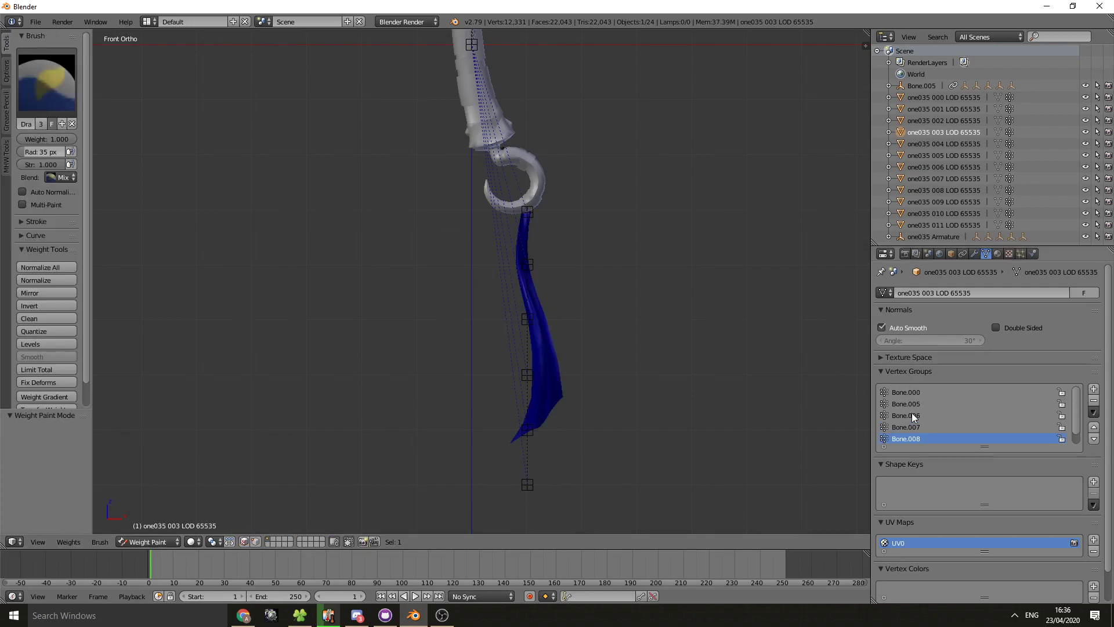
pyautogui.click(6, 75)
pyautogui.click(51, 242)
pyautogui.scroll(-1, 932, 427)
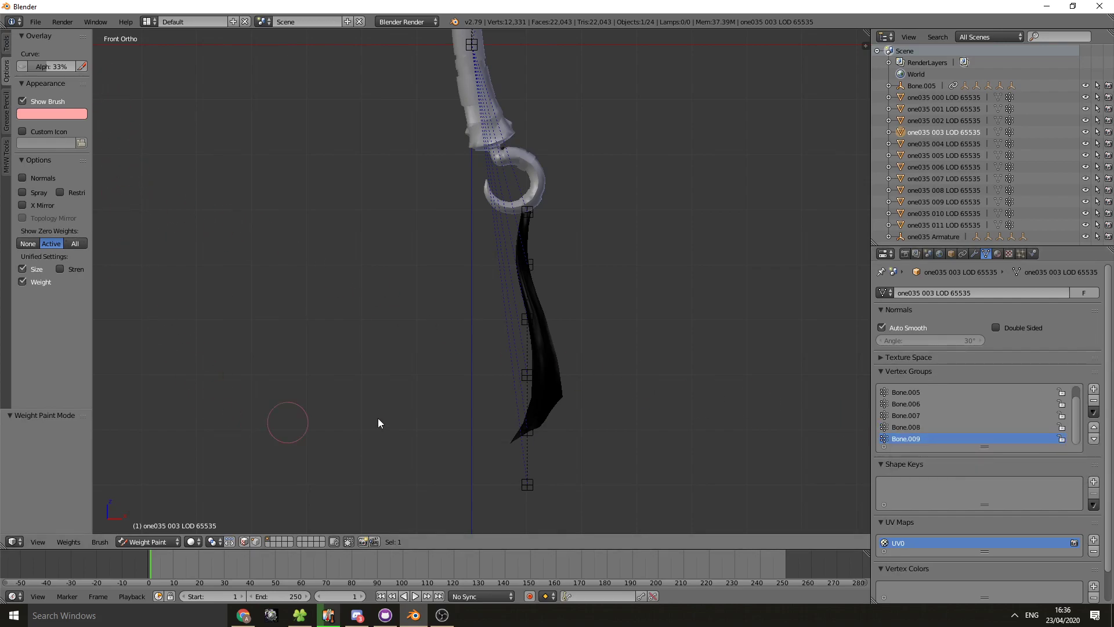
# Step: Assign all of the strip's vertices to the Bone.009 vertex group at weight 1.000 and return to Weight Paint mode
pyautogui.press('Tab')
pyautogui.press('a')
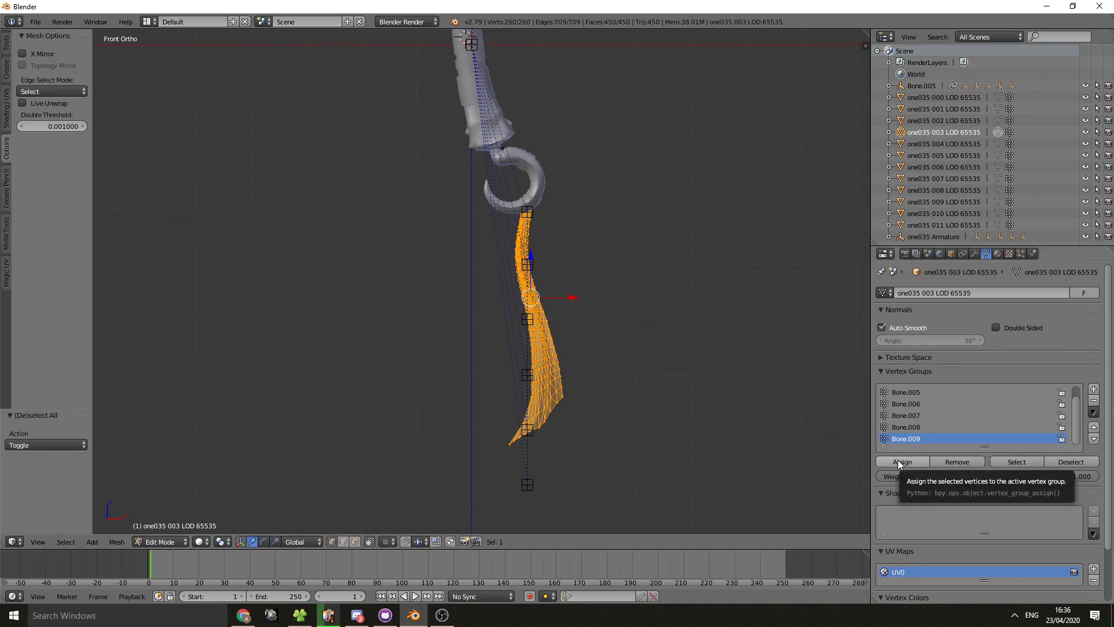
pyautogui.click(914, 461)
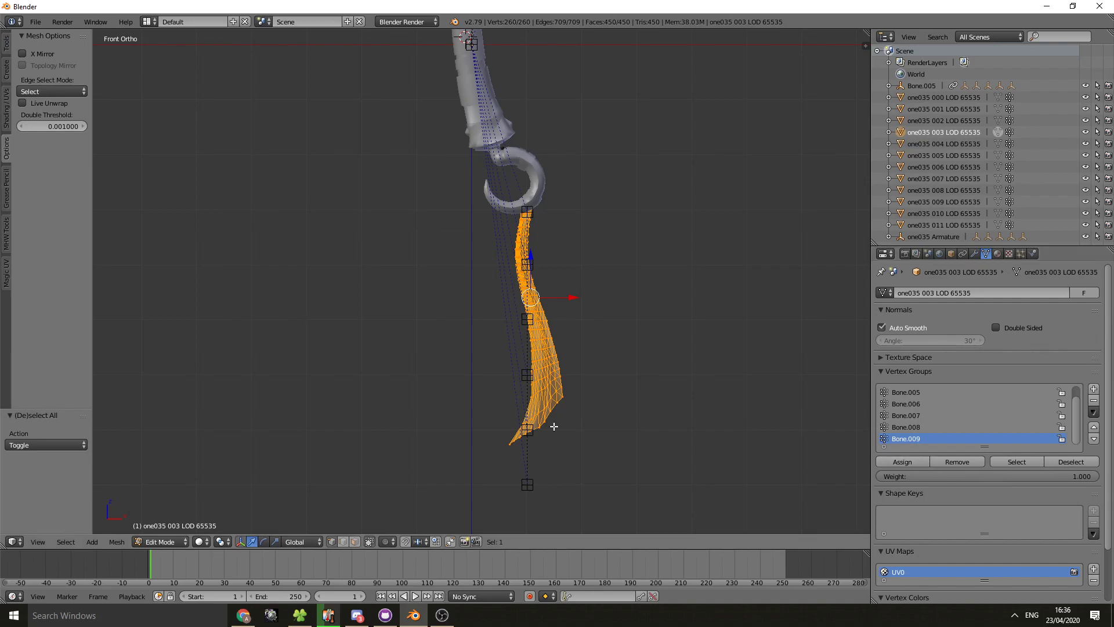
pyautogui.click(165, 541)
pyautogui.click(150, 477)
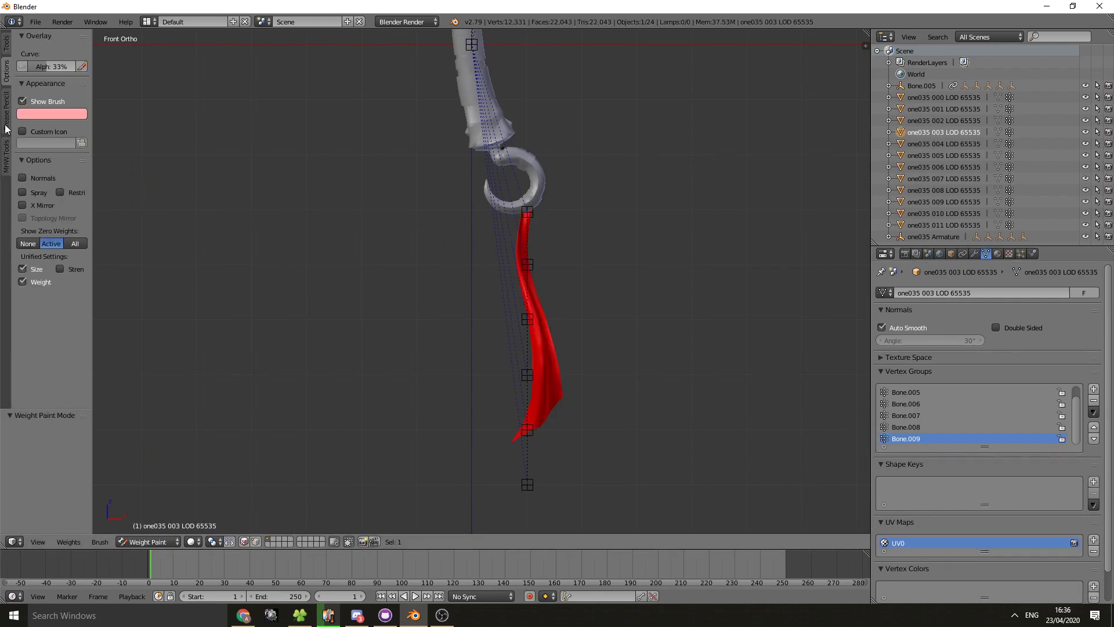
# Step: Apply a linear weight gradient to the Bone.008 group, running from just above the Bone.008 empty to the strip's tip
pyautogui.click(6, 154)
pyautogui.click(7, 68)
pyautogui.click(6, 43)
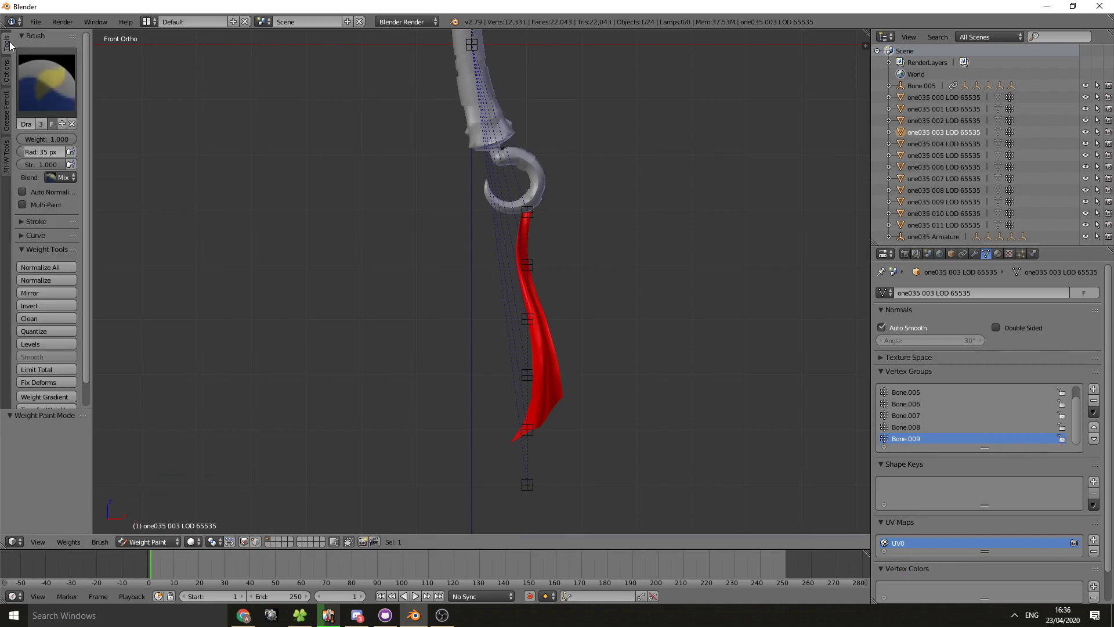
pyautogui.scroll(-2, 51, 319)
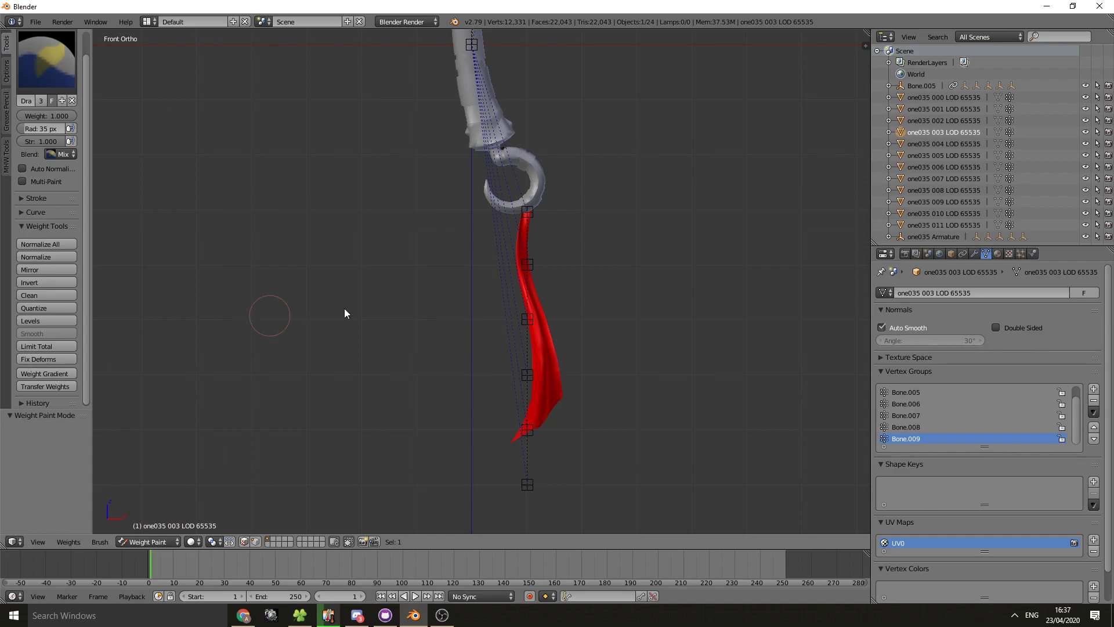
pyautogui.scroll(-1, 348, 325)
pyautogui.scroll(2, 618, 418)
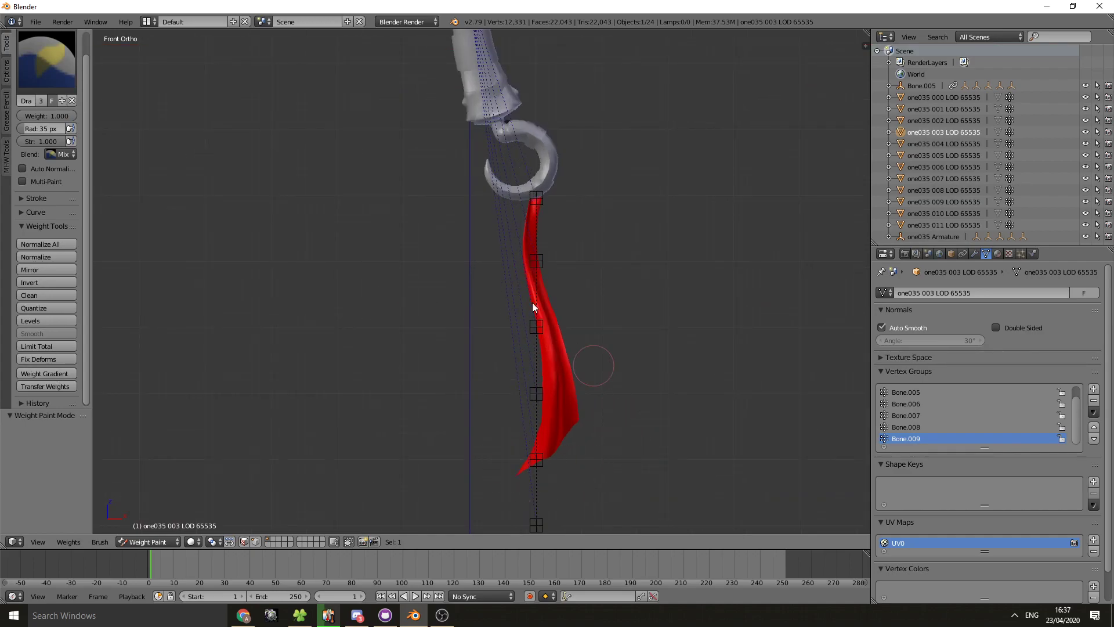
pyautogui.click(908, 427)
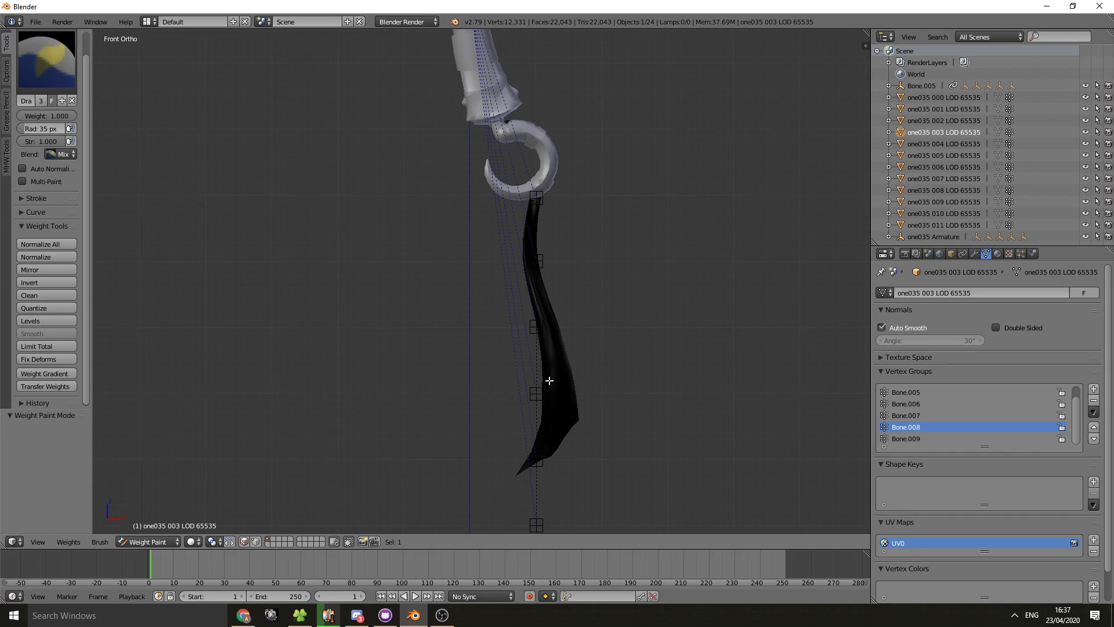
pyautogui.keyDown('alt'); pyautogui.moveTo(548, 376); pyautogui.dragTo(533, 466); pyautogui.keyUp('alt')
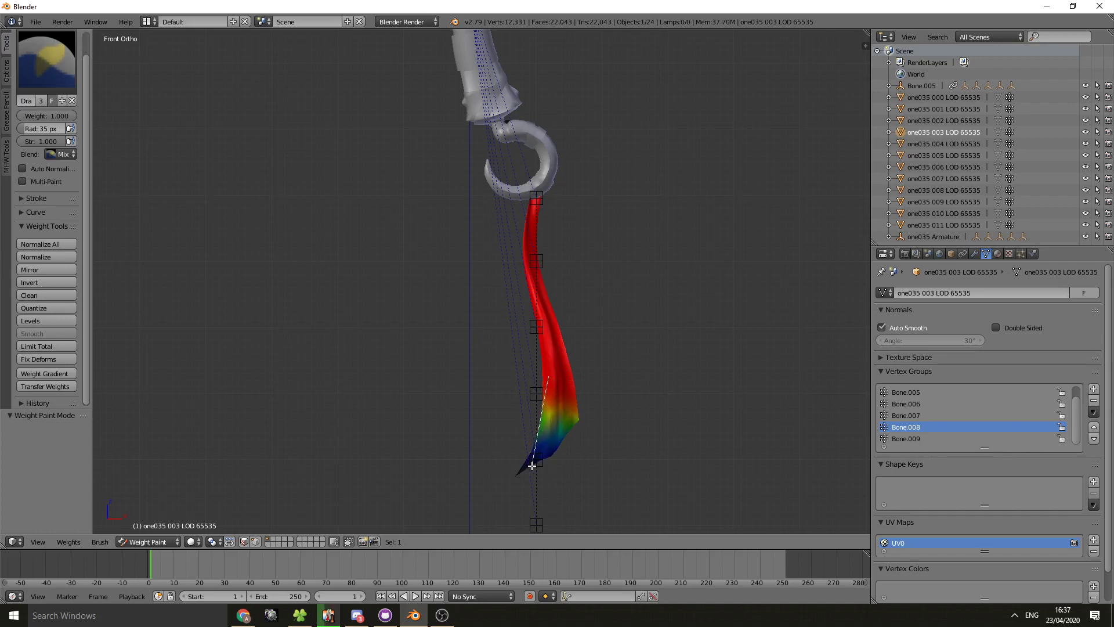
# Step: Normalize all vertex groups with the active Bone.008 group locked, and check the weights of the neighbouring groups
pyautogui.click(36, 244)
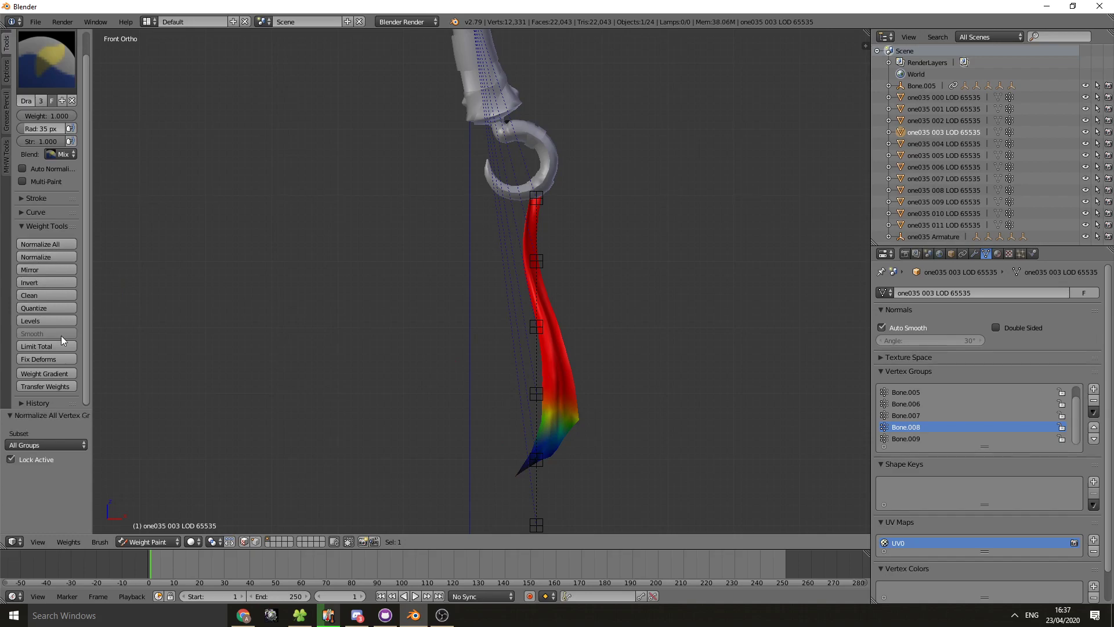
pyautogui.click(918, 417)
pyautogui.click(923, 439)
pyautogui.click(918, 427)
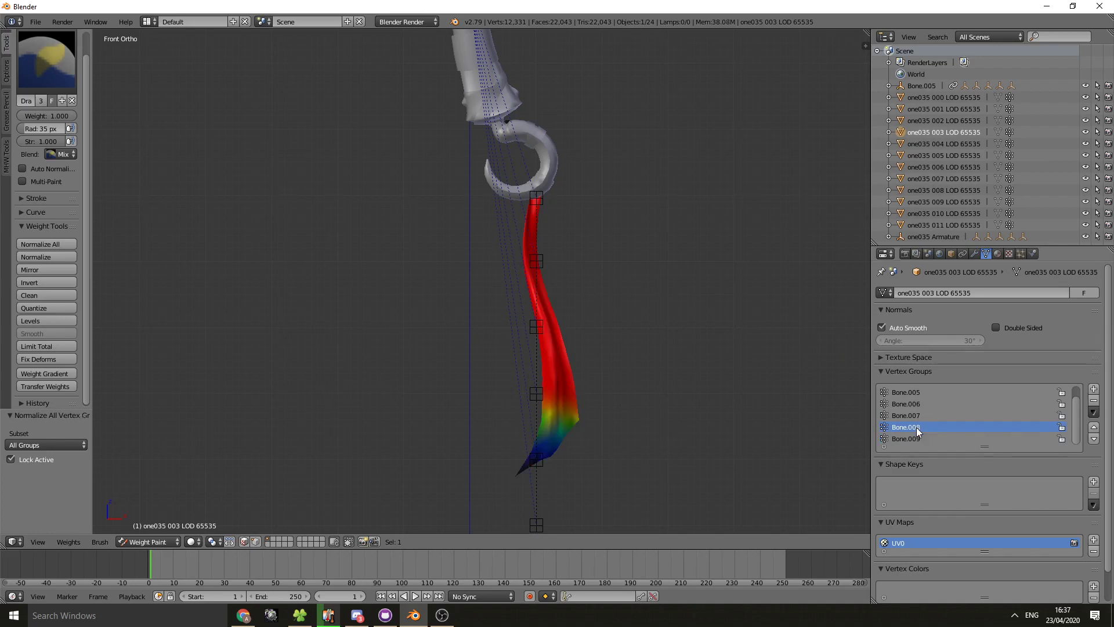
# Step: Apply a linear gradient to Bone.007 from just above its empty to below Bone.008's, then normalize all groups with Bone.007 locked and check the neighbours
pyautogui.click(917, 416)
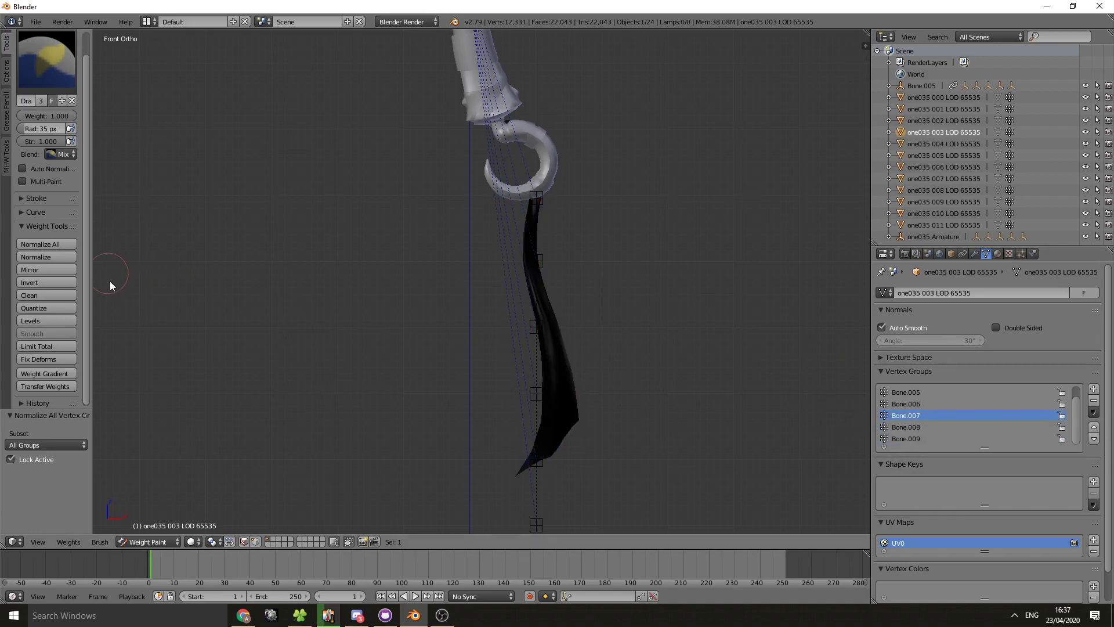
pyautogui.click(57, 375)
pyautogui.moveTo(537, 316); pyautogui.dragTo(540, 425)
pyautogui.click(910, 427)
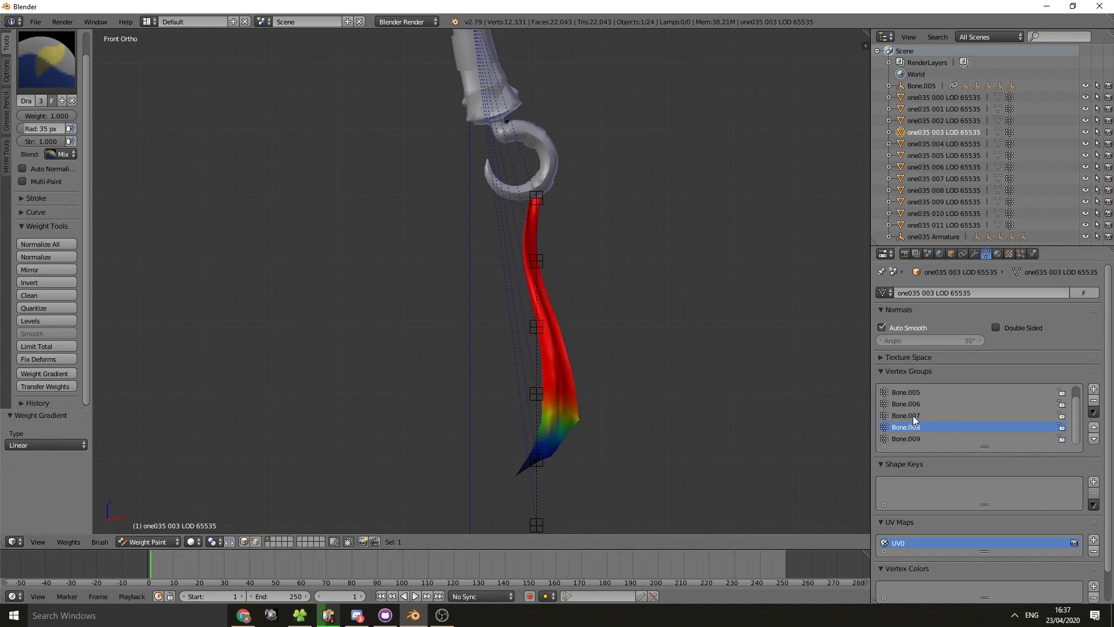
pyautogui.click(910, 415)
pyautogui.click(47, 244)
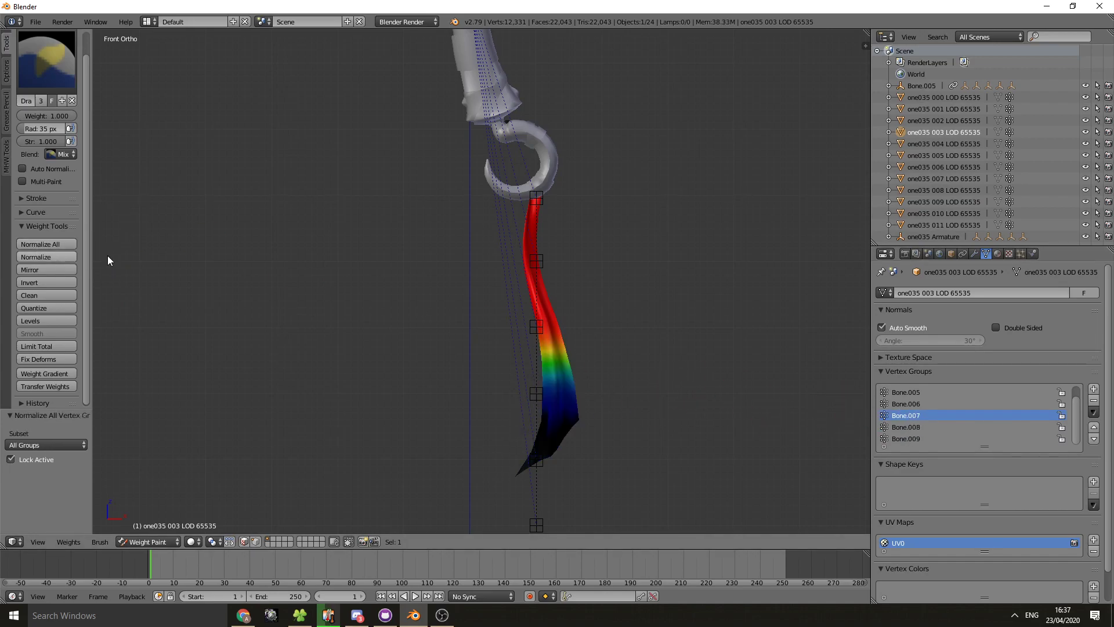
pyautogui.click(914, 427)
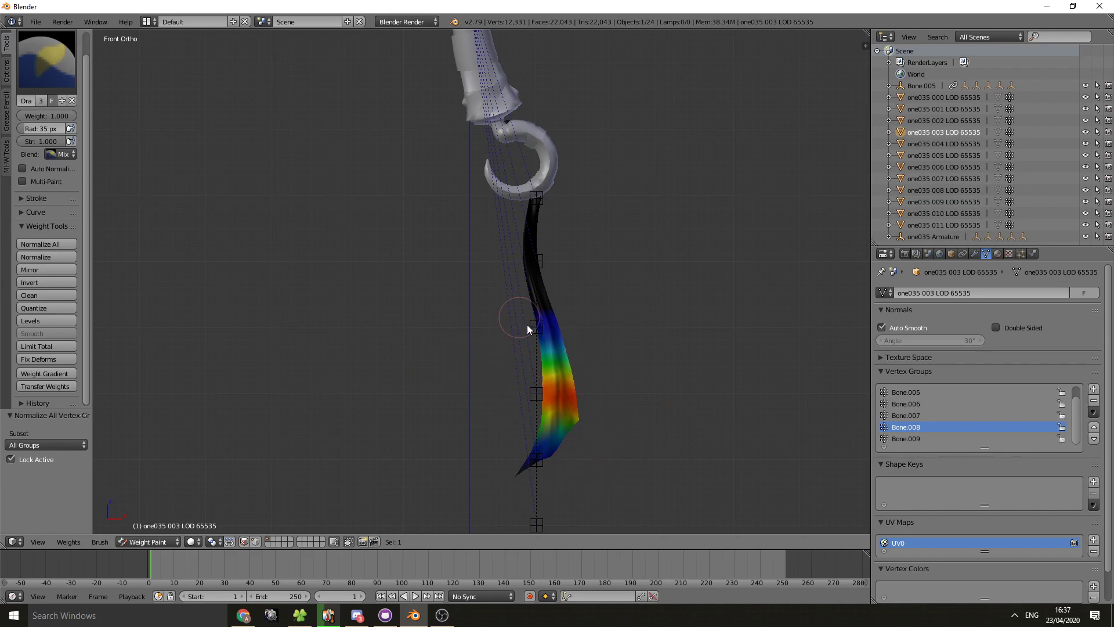
pyautogui.click(909, 438)
pyautogui.click(910, 427)
pyautogui.click(910, 416)
# Step: Apply a linear weight gradient to Bone.006 from just above its empty to below the Bone.007 empty, and normalize all groups with Bone.006 locked
pyautogui.click(910, 405)
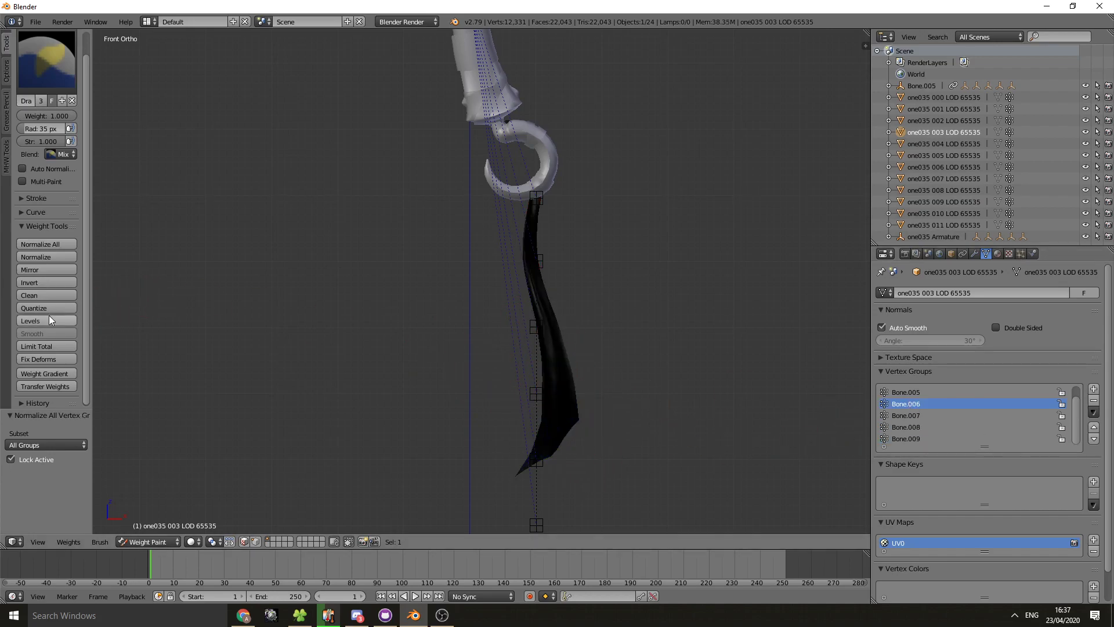
pyautogui.moveTo(534, 250); pyautogui.dragTo(543, 360)
pyautogui.click(47, 244)
# Step: Apply a linear gradient to Bone.005 from its empty to just below Bone.006's, then normalize all with Bone.005 locked and check every group's weights
pyautogui.click(920, 394)
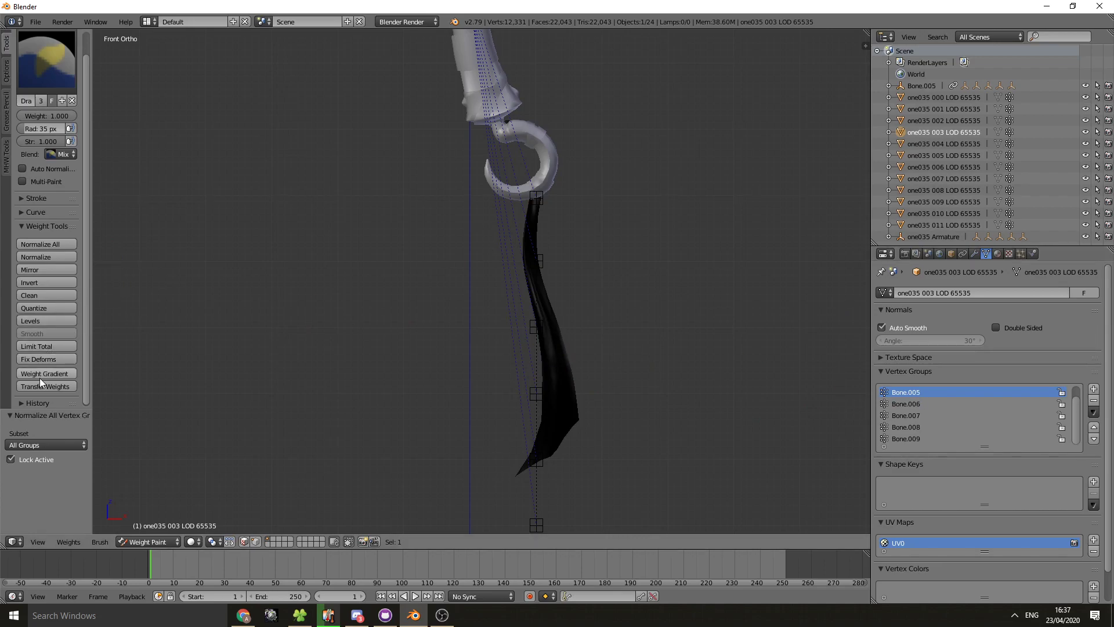
pyautogui.click(901, 414)
pyautogui.click(913, 403)
pyautogui.click(917, 390)
pyautogui.moveTo(535, 202); pyautogui.dragTo(529, 270)
pyautogui.click(46, 244)
pyautogui.click(896, 404)
pyautogui.click(916, 414)
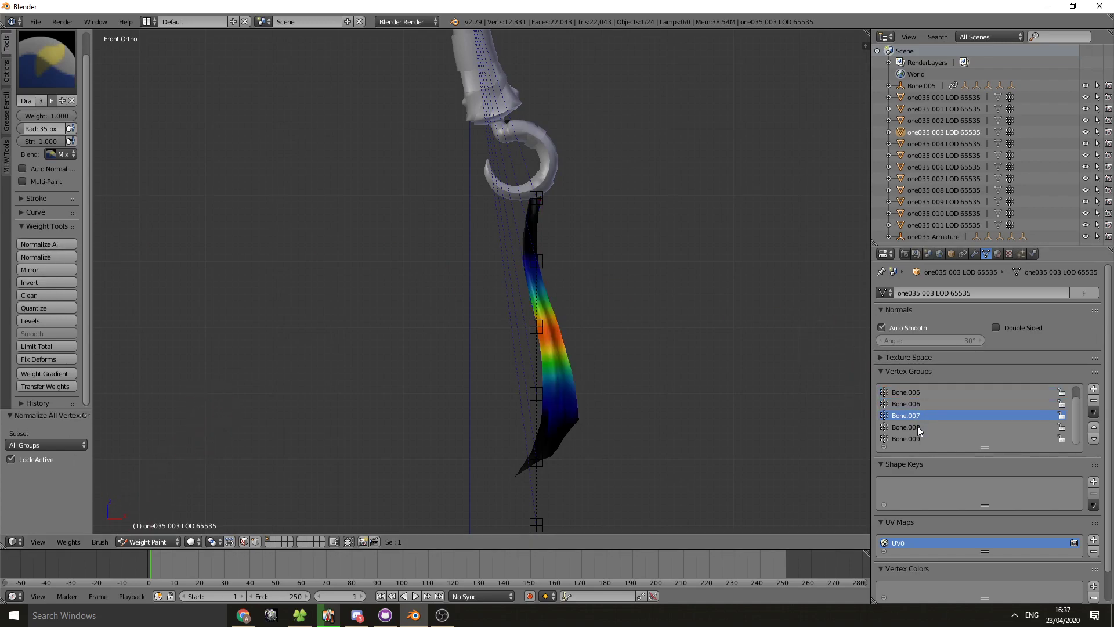
pyautogui.click(917, 426)
pyautogui.click(924, 439)
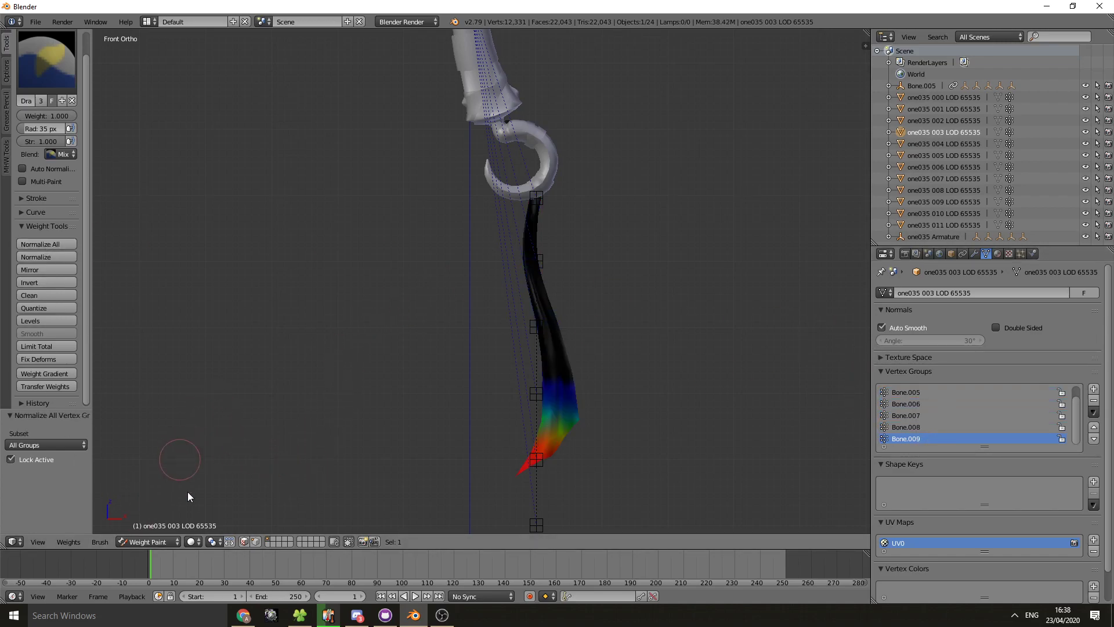
# Step: Return the strip mesh to Object Mode and deselect everything
pyautogui.click(127, 542)
pyautogui.click(138, 529)
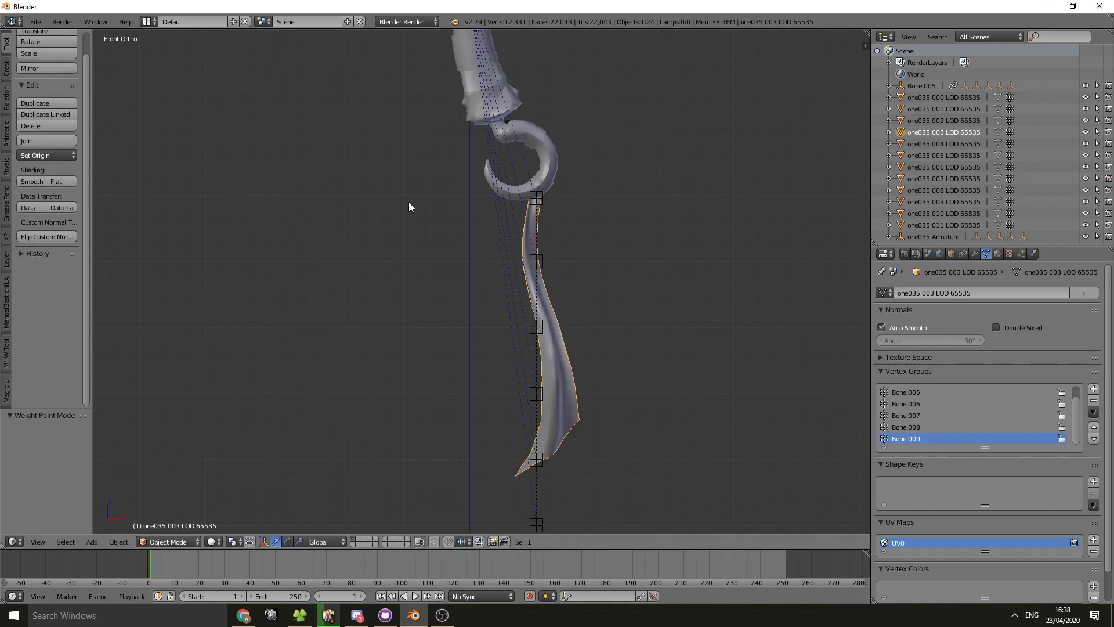
pyautogui.press('a')
# Step: Import the MHW CTC file charm004_on_deco.ctc from the charm004 mod folder
pyautogui.click(35, 21)
pyautogui.moveTo(74, 246)
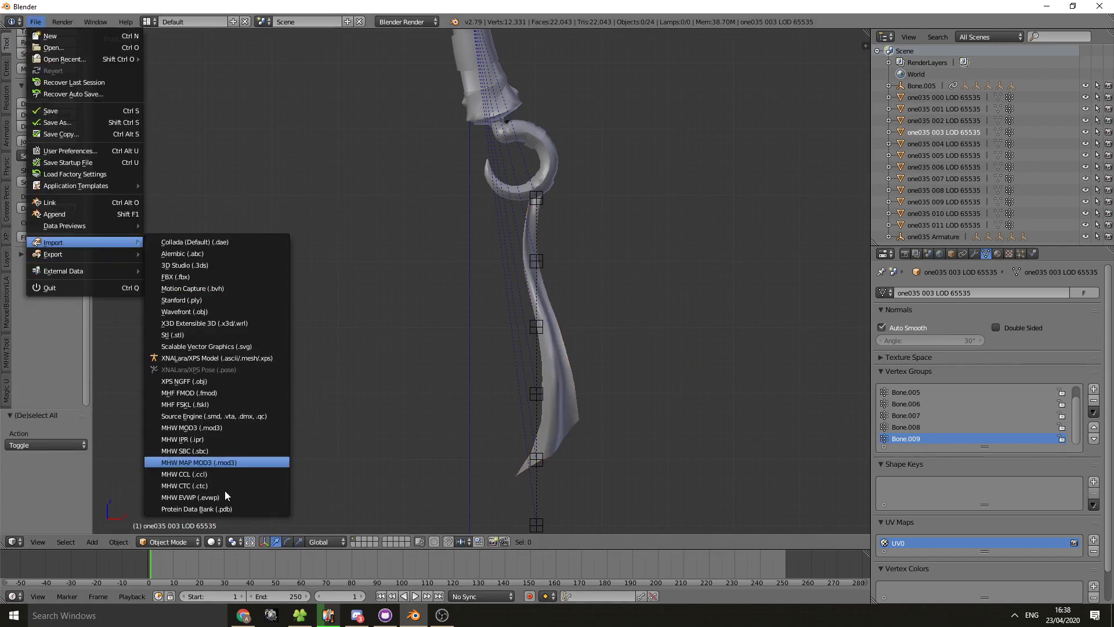
pyautogui.click(224, 486)
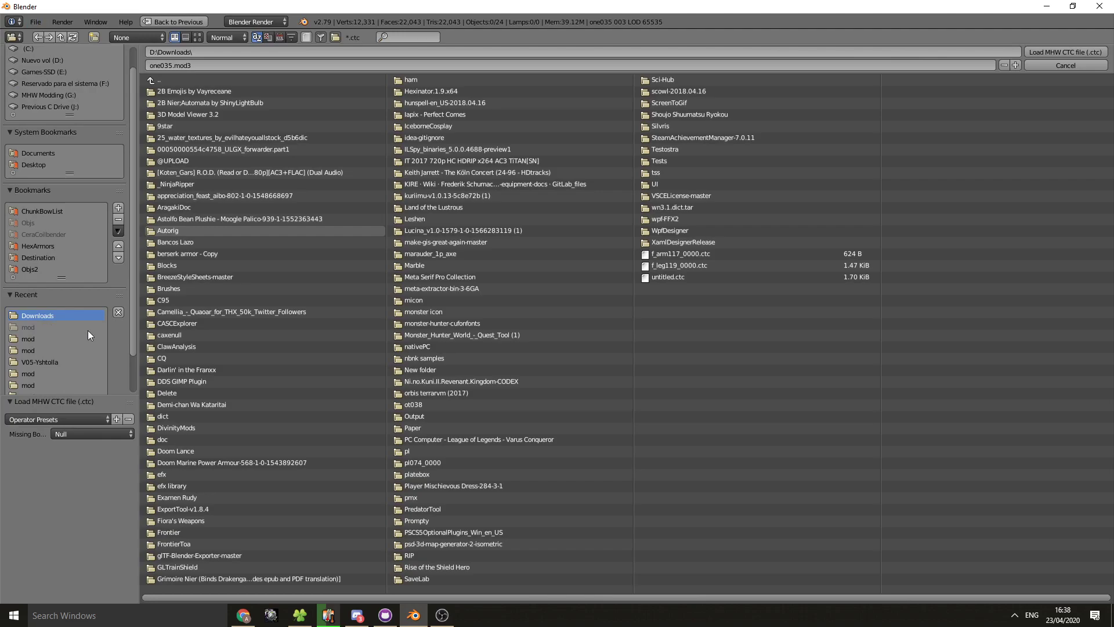
pyautogui.click(39, 339)
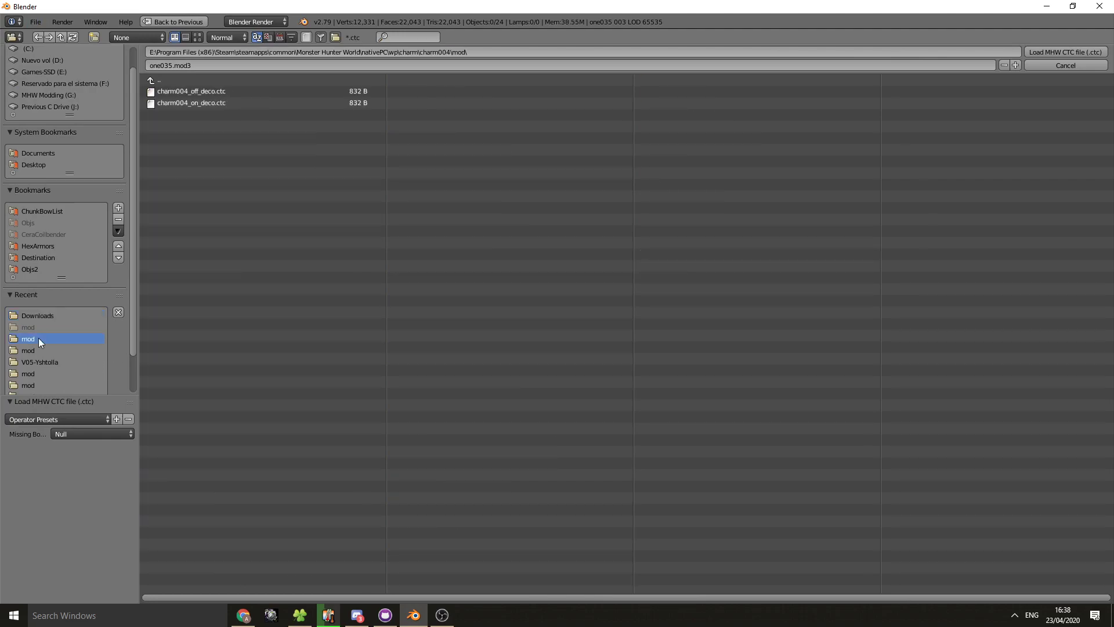
pyautogui.click(151, 79)
pyautogui.click(151, 79)
pyautogui.click(152, 79)
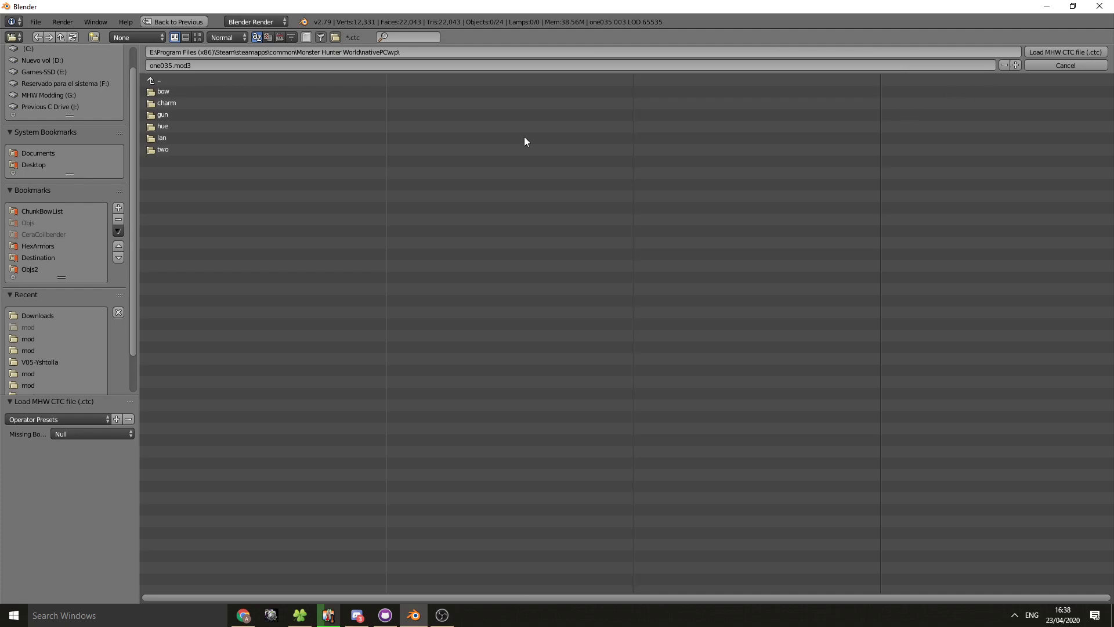
pyautogui.click(34, 339)
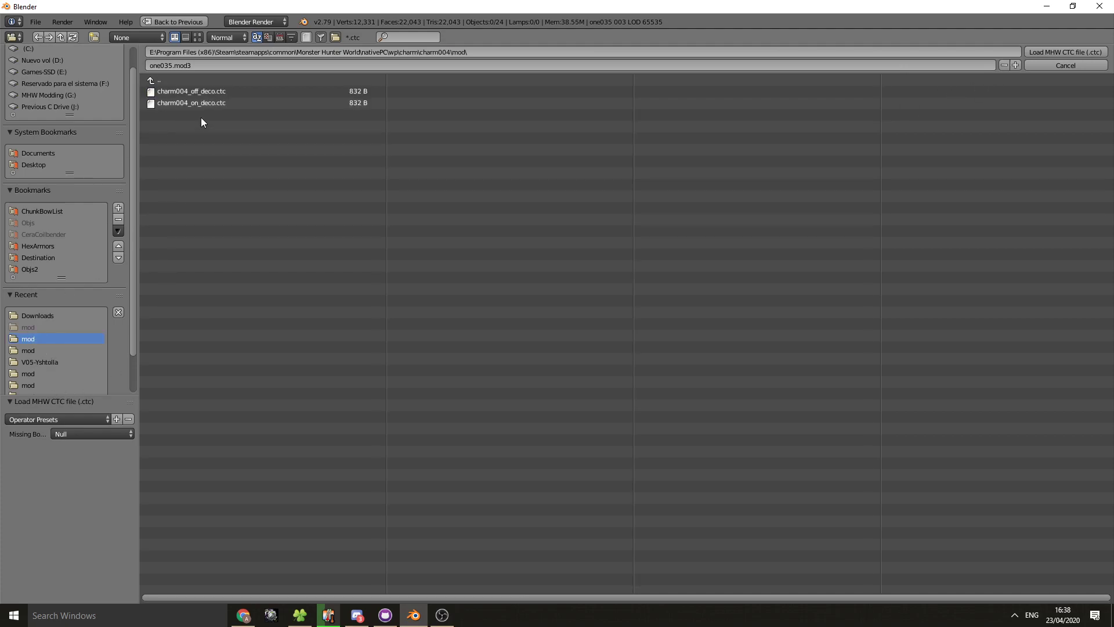
pyautogui.doubleClick(208, 102)
# Step: Expand the imported CtcHeader hierarchy in the outliner down to CtcNode.004 and select the first node's *Frame empty
pyautogui.moveTo(471, 231); pyautogui.dragTo(475, 383, button='middle')
pyautogui.click(889, 97)
pyautogui.moveTo(873, 174); pyautogui.dragTo(828, 170)
pyautogui.click(857, 109)
pyautogui.click(868, 120)
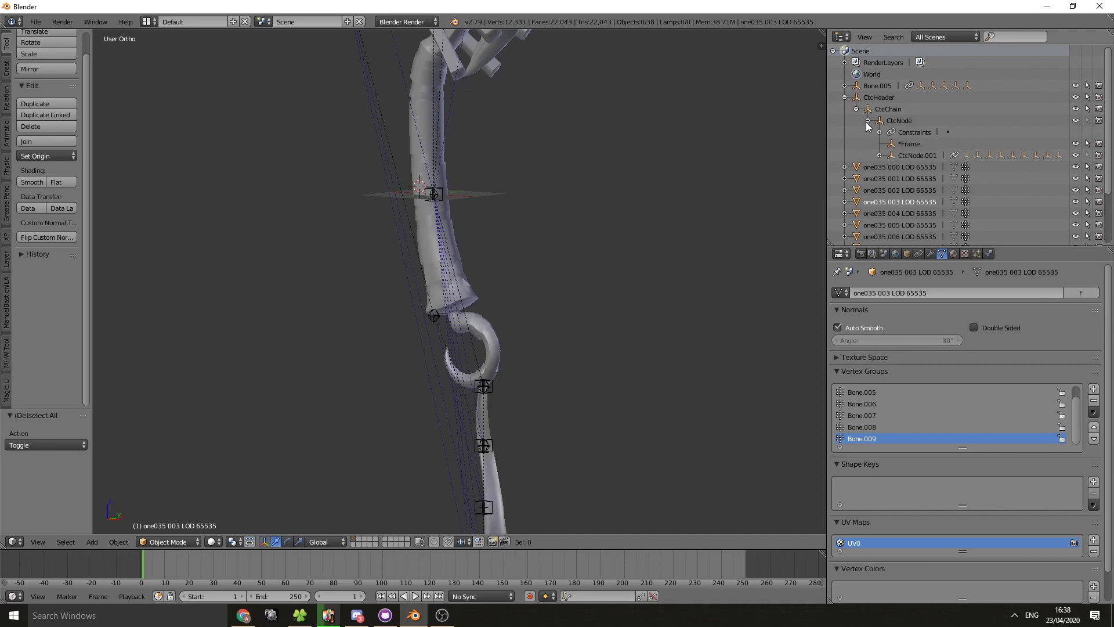
pyautogui.click(879, 156)
pyautogui.click(891, 190)
pyautogui.scroll(-3, 894, 186)
pyautogui.click(903, 156)
pyautogui.click(915, 190)
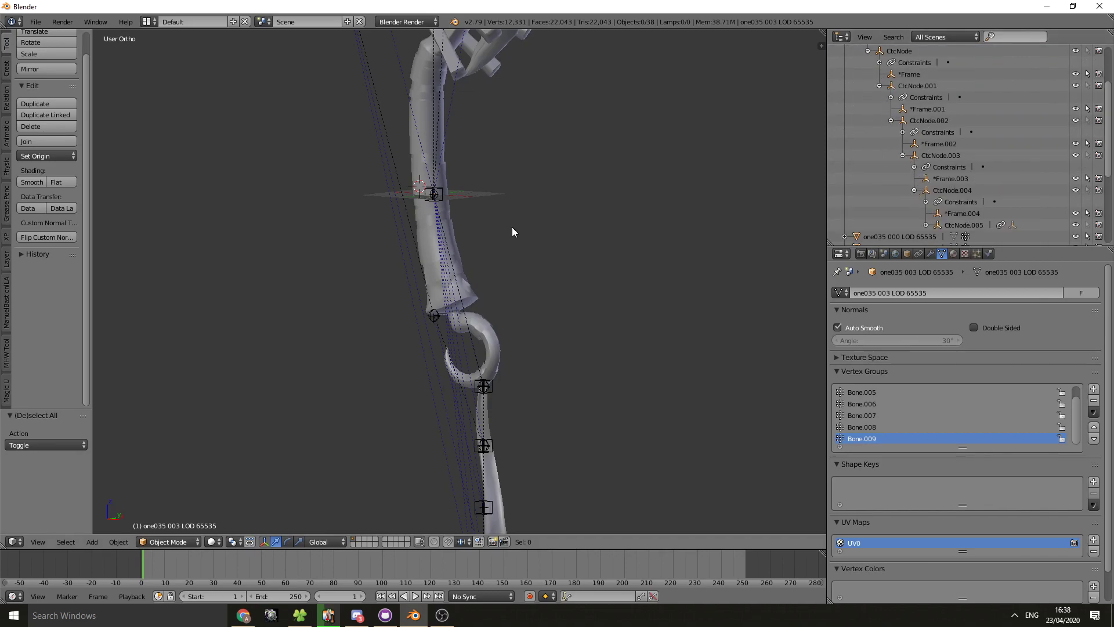
pyautogui.scroll(1, 928, 104)
pyautogui.click(909, 97)
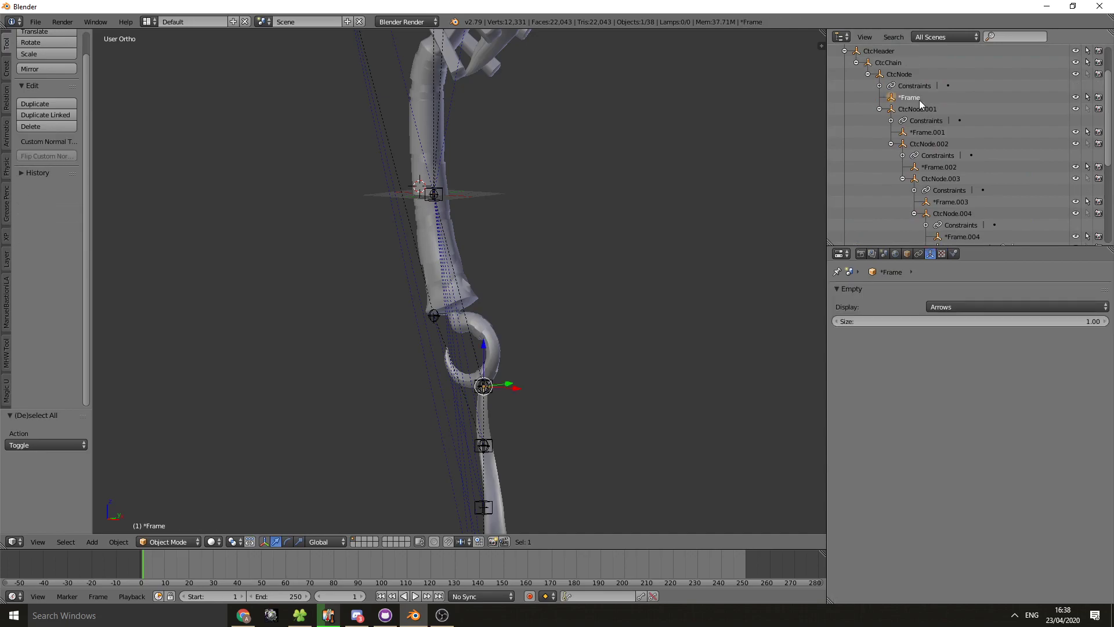
pyautogui.scroll(5, 513, 300)
pyautogui.scroll(-5, 513, 300)
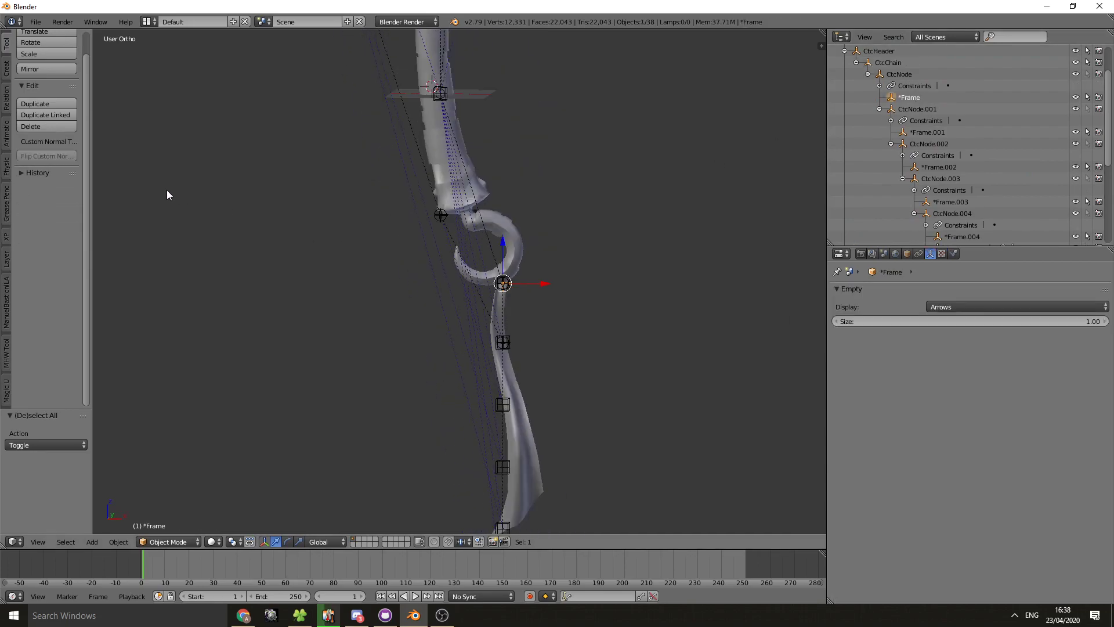
# Step: Run Realign Chains with Target from the CTC Tools to align the imported chain with the bone empties
pyautogui.click(5, 351)
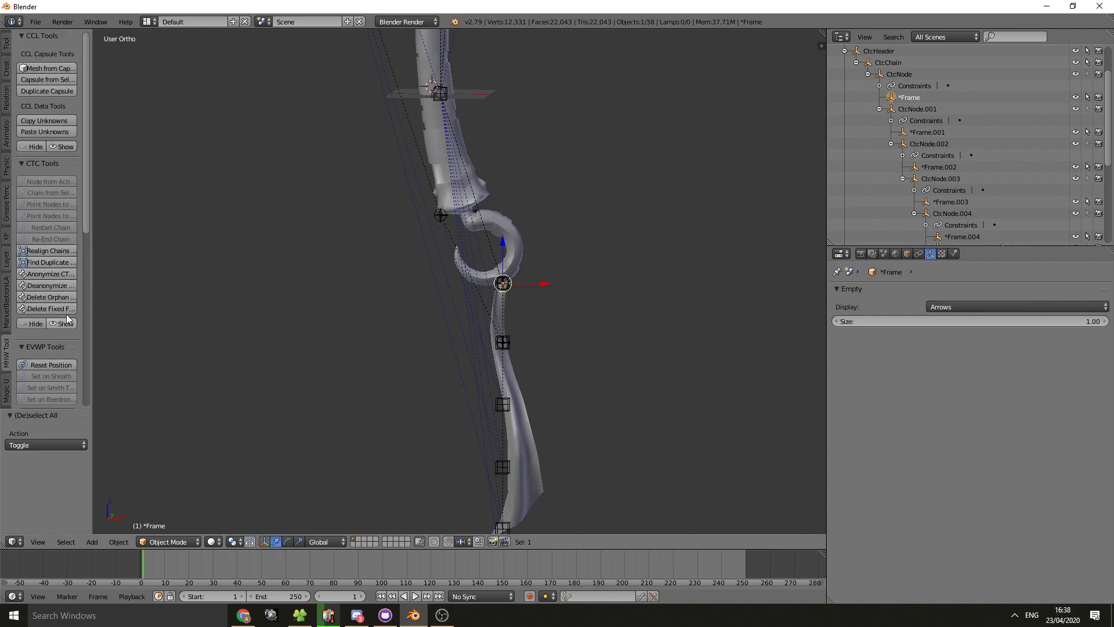
pyautogui.scroll(-9, 64, 302)
pyautogui.scroll(7, 57, 259)
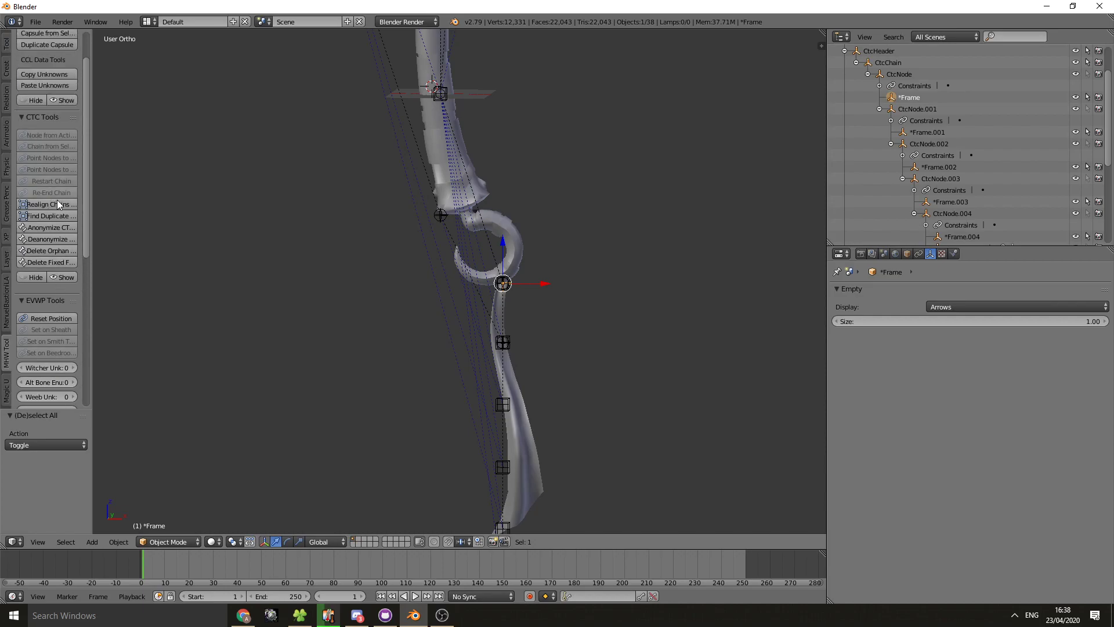
pyautogui.moveTo(92, 279); pyautogui.dragTo(205, 281)
pyautogui.click(103, 204)
pyautogui.keyDown('shift'); pyautogui.moveTo(476, 401); pyautogui.dragTo(465, 178, button='middle'); pyautogui.keyUp('shift')
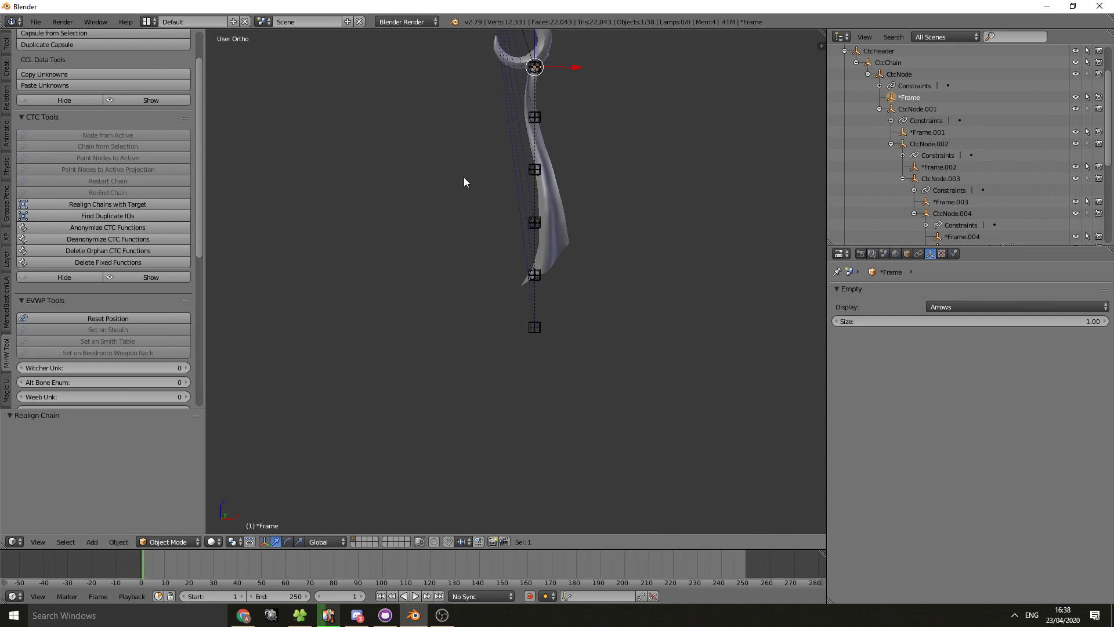
pyautogui.click(137, 204)
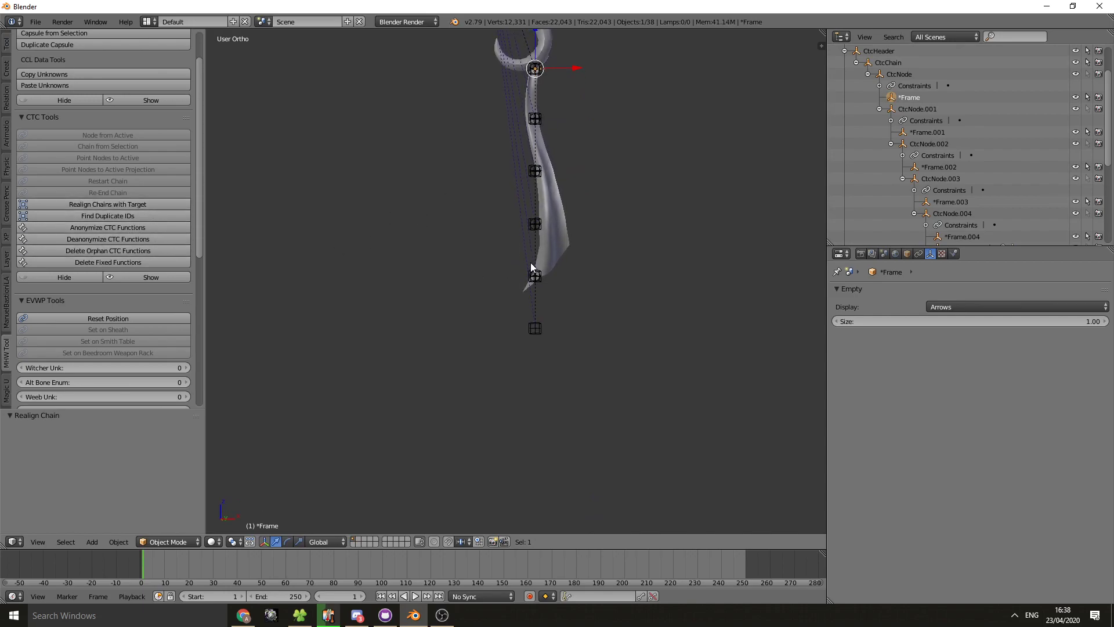
# Step: Inspect the chain's end near the strip's tip by selecting *Frame.004 and CtcNode.004 with its whole hierarchy
pyautogui.rightClick(535, 277)
pyautogui.rightClick(534, 279)
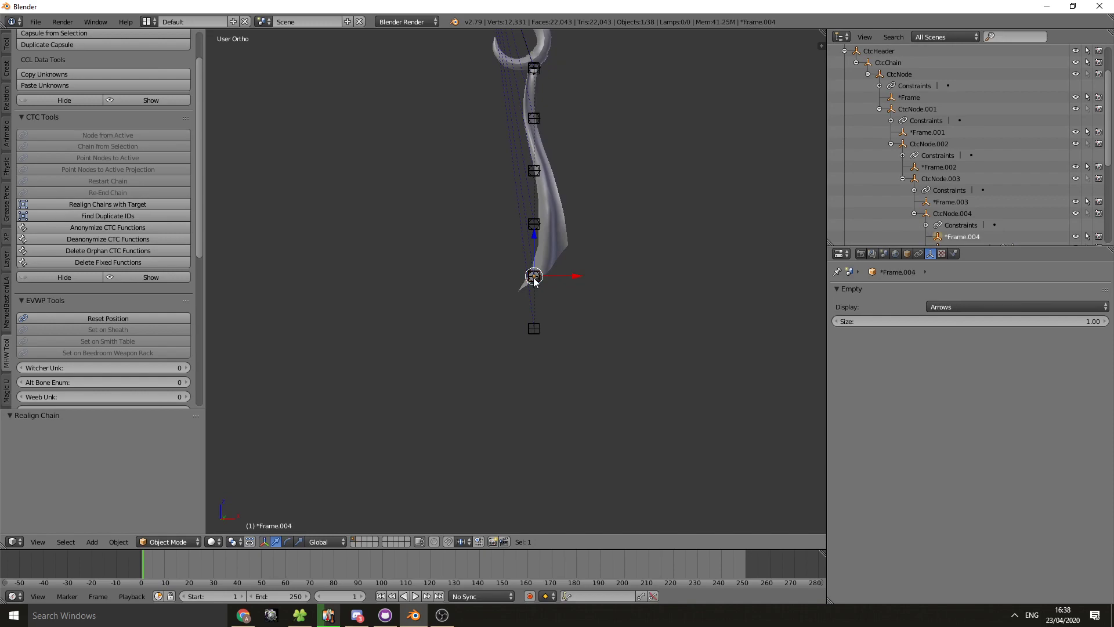
pyautogui.scroll(-6, 987, 203)
pyautogui.scroll(4, 974, 171)
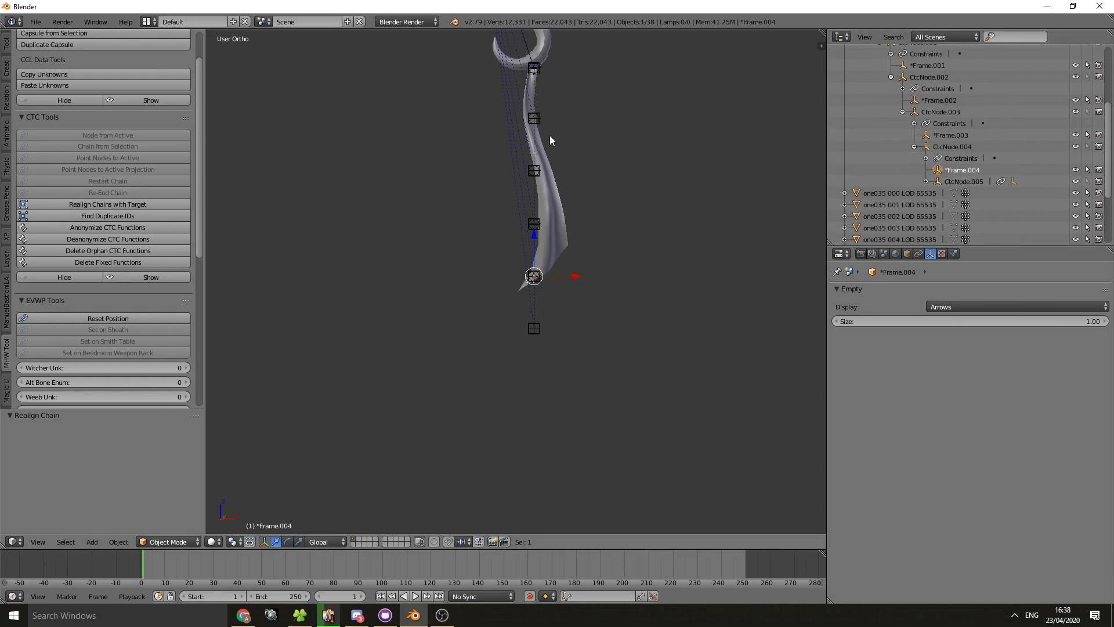
pyautogui.keyDown('shift'); pyautogui.moveTo(549, 136); pyautogui.dragTo(554, 192, button='middle'); pyautogui.keyUp('shift')
pyautogui.click(952, 146)
pyautogui.scroll(3, 609, 341)
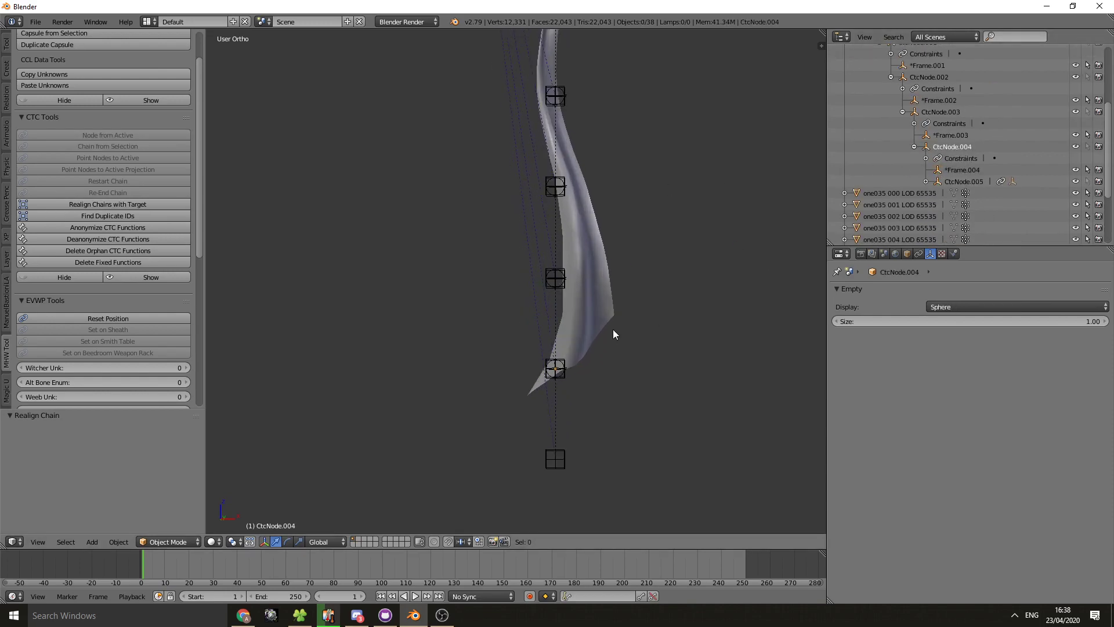
pyautogui.click(952, 146)
pyautogui.rightClick(943, 145)
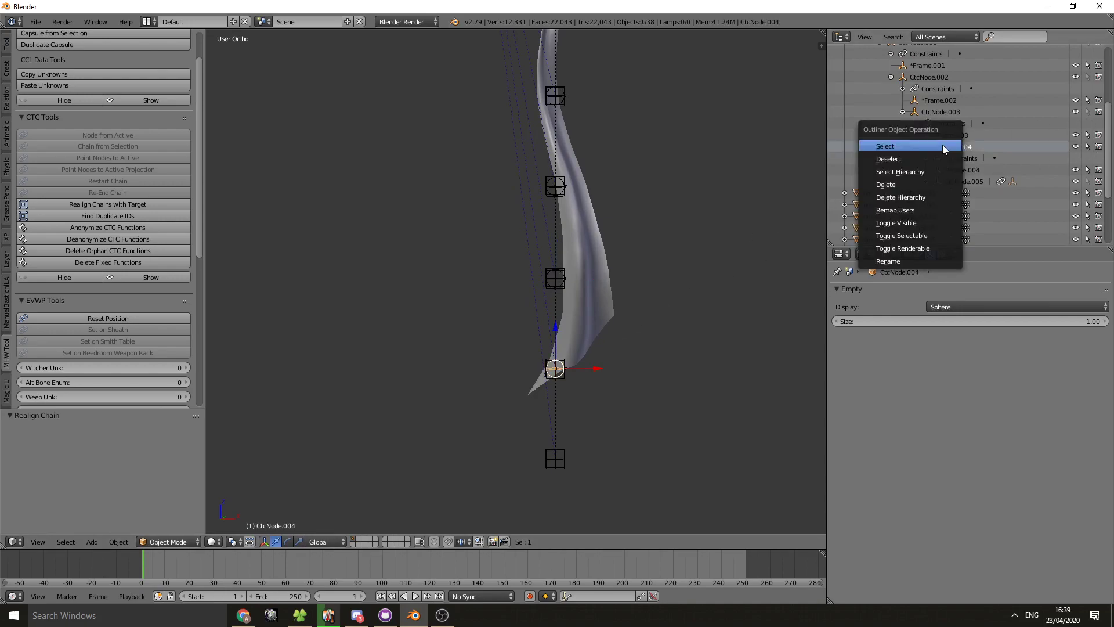
pyautogui.click(917, 170)
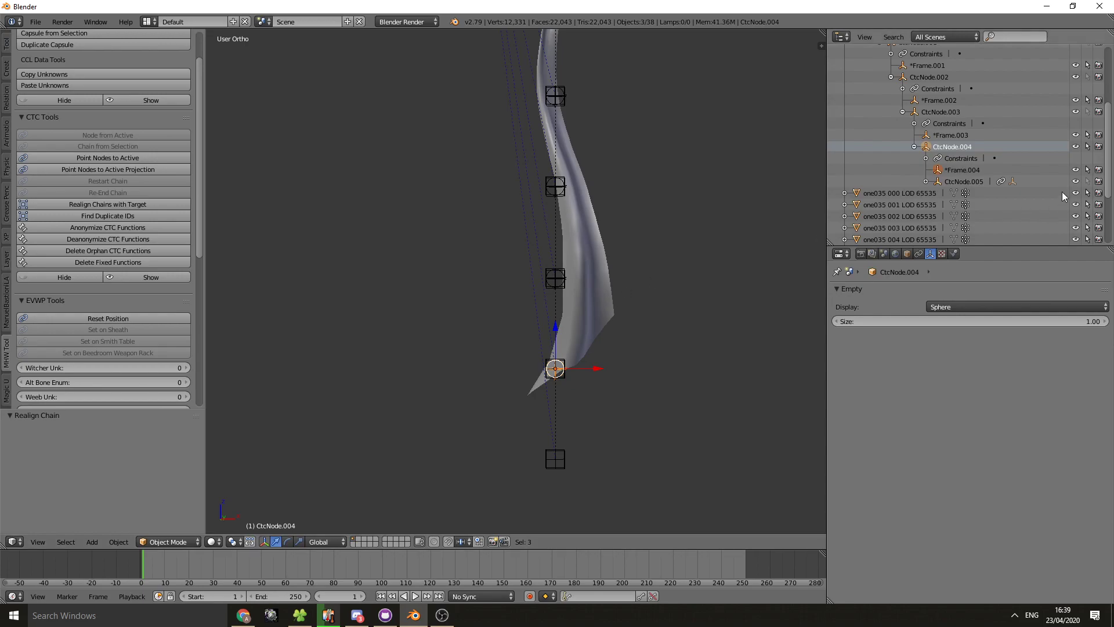
# Step: Expand CtcNode.005 in the outliner and select its *Frame.005 empty
pyautogui.click(970, 182)
pyautogui.click(926, 181)
pyautogui.click(995, 206)
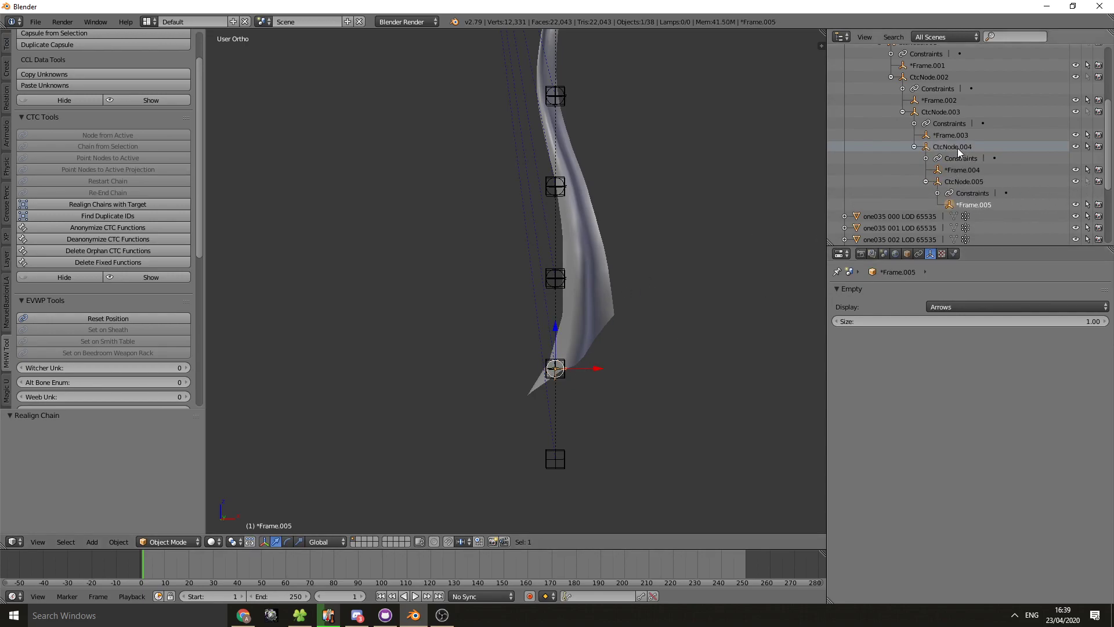
# Step: Try to duplicate CtcNode.005 on its own by copying and pasting it
pyautogui.click(950, 139)
pyautogui.click(974, 183)
pyautogui.click(1088, 133)
pyautogui.click(963, 184)
pyautogui.hotkey('ctrl', 'v')
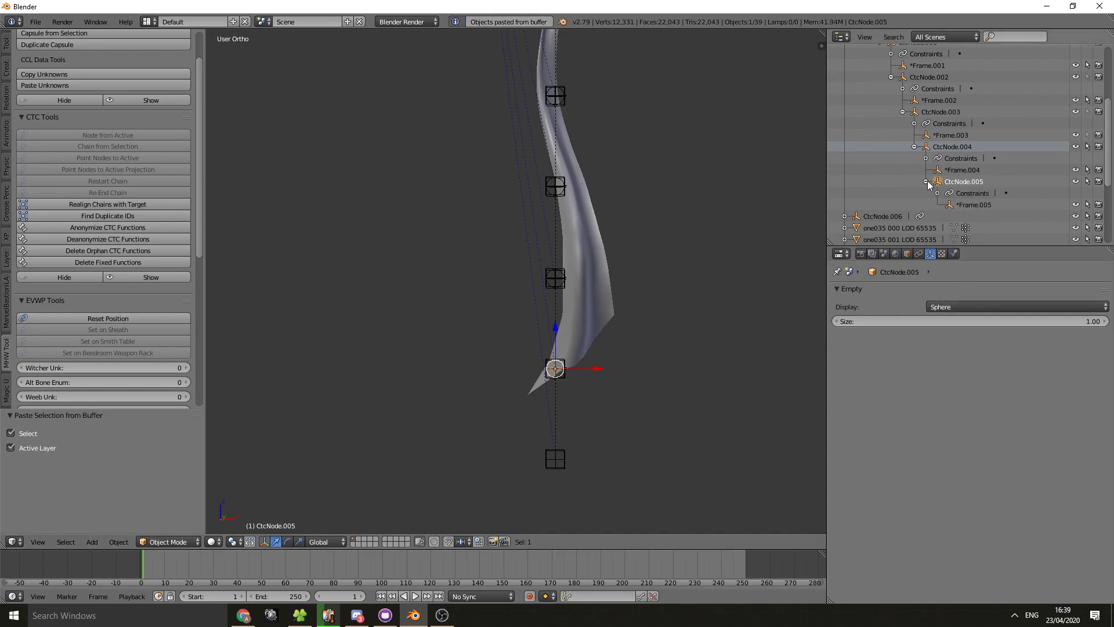
# Step: Undo the paste of CtcNode.005, compare the outliner hierarchy, and redo the paste
pyautogui.scroll(5, 929, 151)
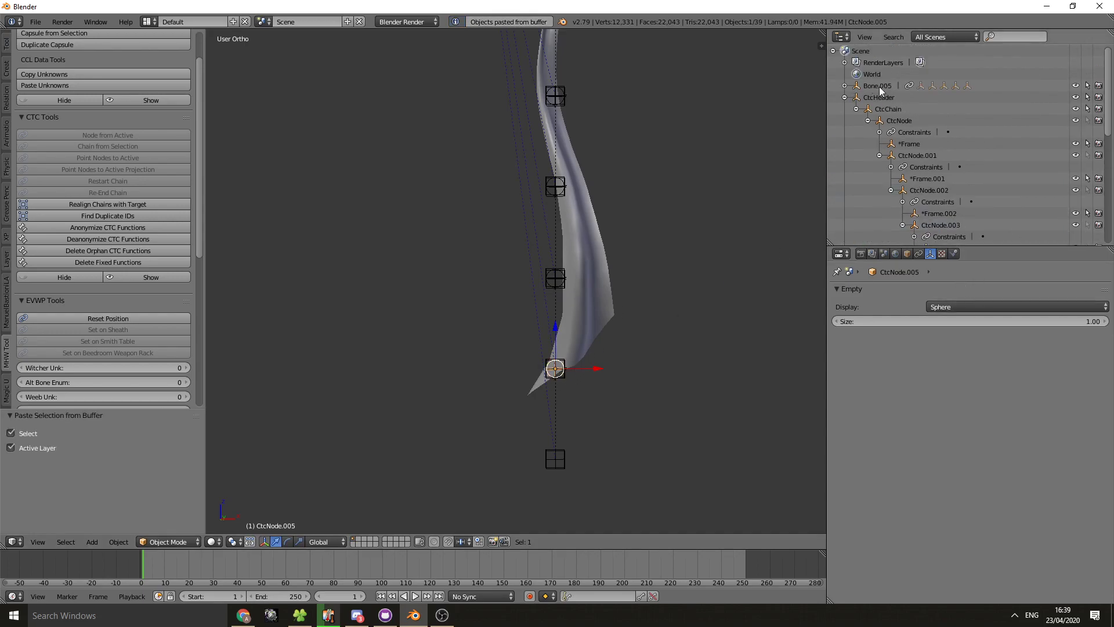
pyautogui.hotkey('ctrl', 'z')
pyautogui.scroll(-5, 870, 145)
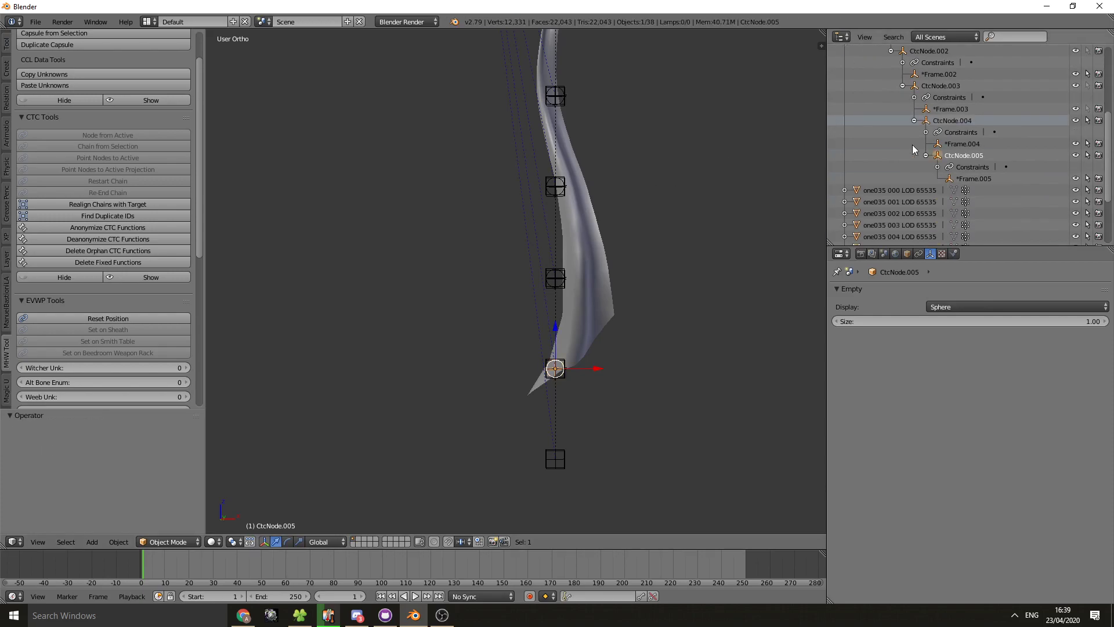
pyautogui.scroll(-3, 943, 172)
pyautogui.scroll(3, 905, 177)
pyautogui.hotkey('ctrl', 'shift', 'z')
pyautogui.hotkey('ctrl', 'shift', 'z')
# Step: Expand the pasted CtcNode.006 to check its contents and delete it
pyautogui.click(844, 193)
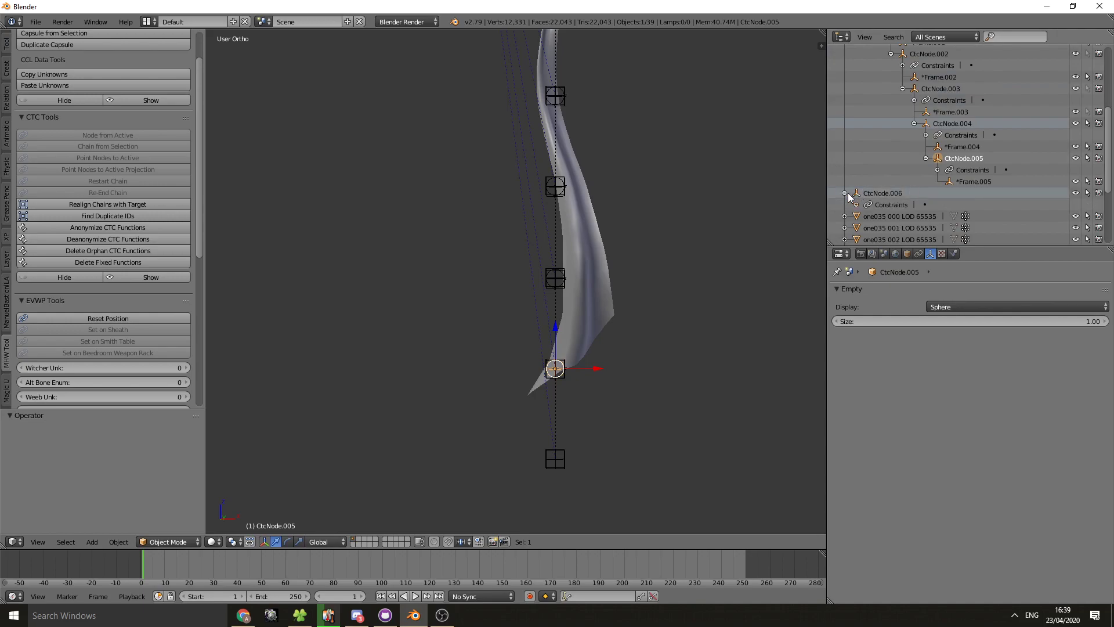
pyautogui.click(880, 193)
pyautogui.press('x')
pyautogui.click(661, 240)
# Step: Copy and paste CtcNode.005 together with *Frame.005, then expand and select the pasted node
pyautogui.click(973, 182)
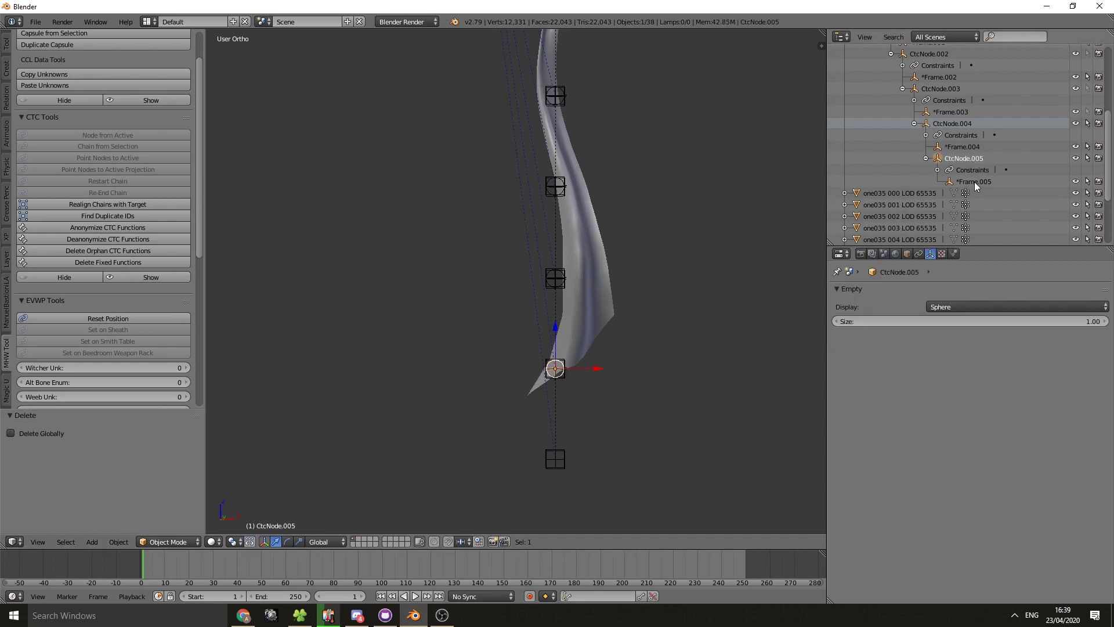
pyautogui.hotkey('ctrl', 'v')
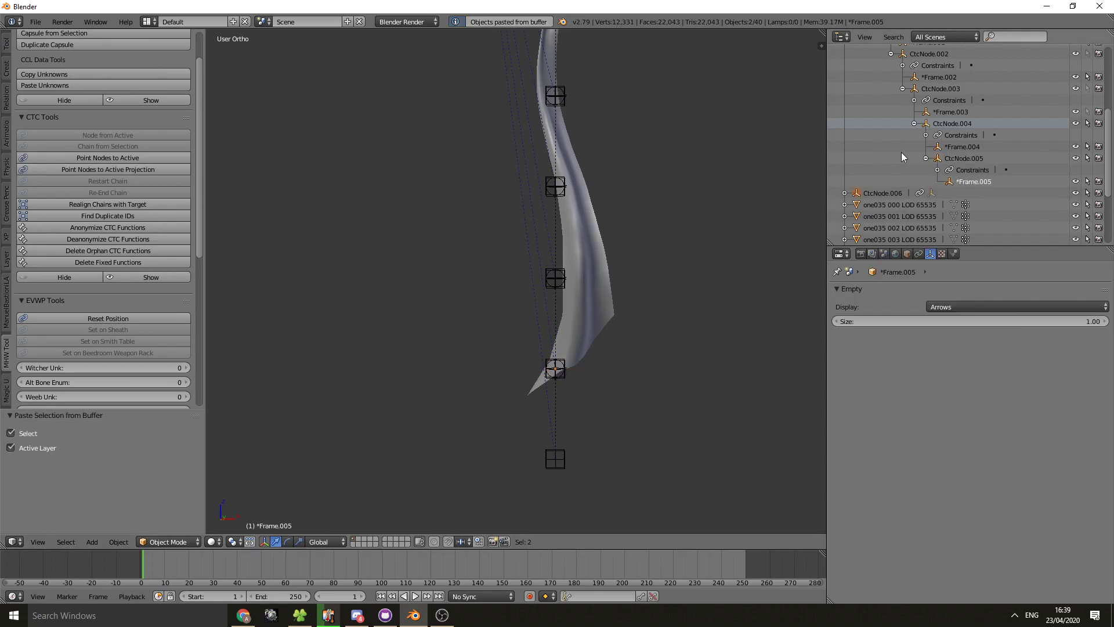
pyautogui.click(844, 192)
pyautogui.click(886, 193)
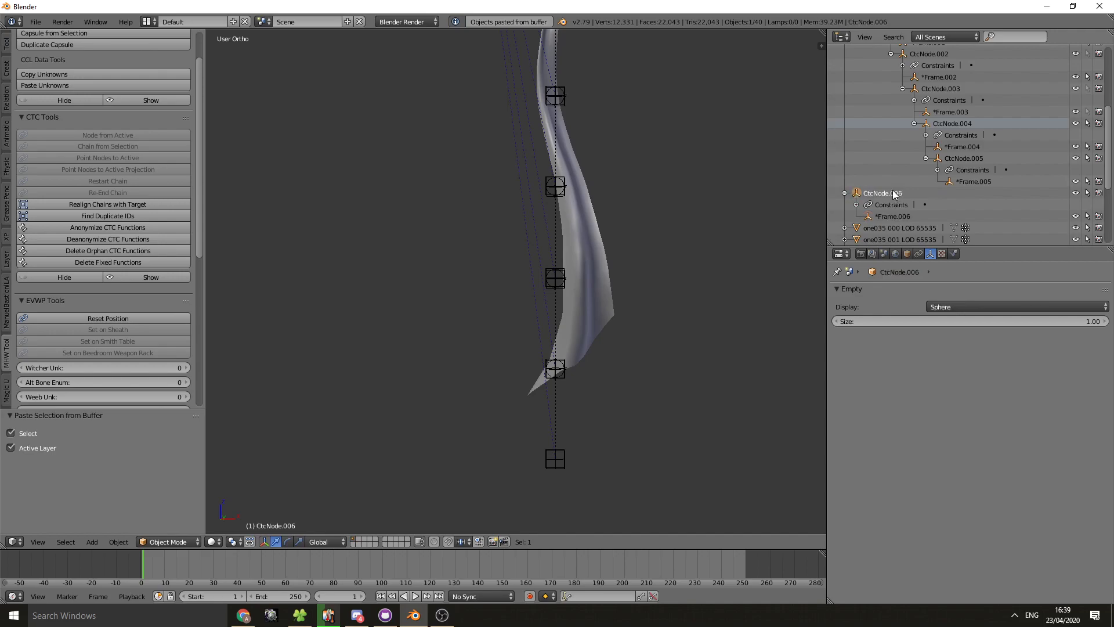
# Step: Parent the pasted CtcNode.006 to CtcNode.005 using the Object parent type
pyautogui.keyDown('ctrl'); pyautogui.click(958, 157); pyautogui.keyUp('ctrl')
pyautogui.hotkey('ctrl', 'p')
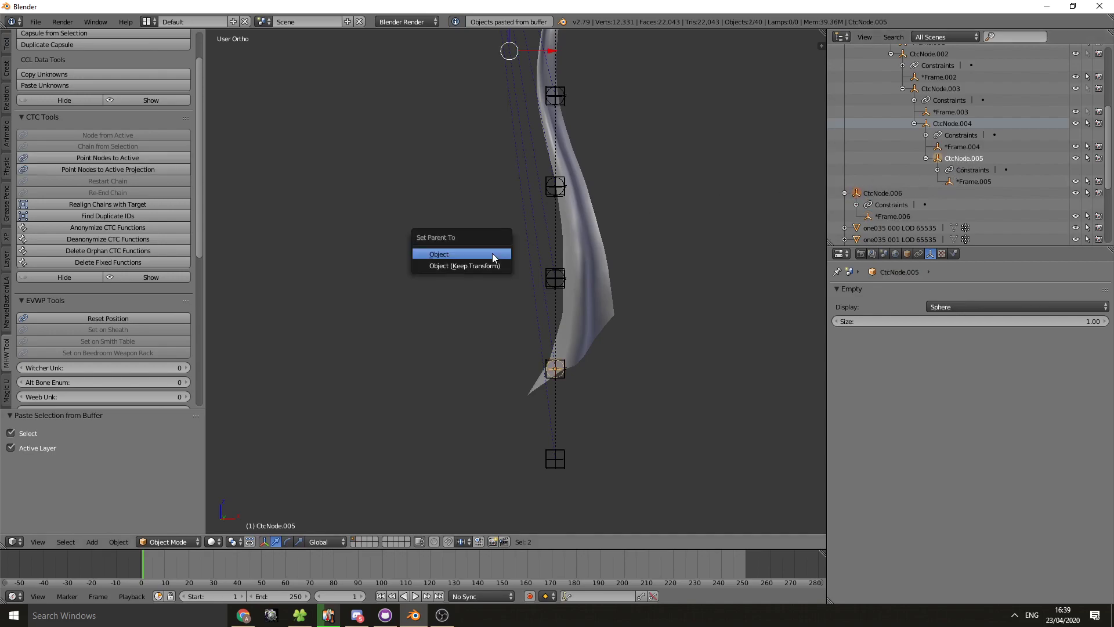
pyautogui.click(492, 253)
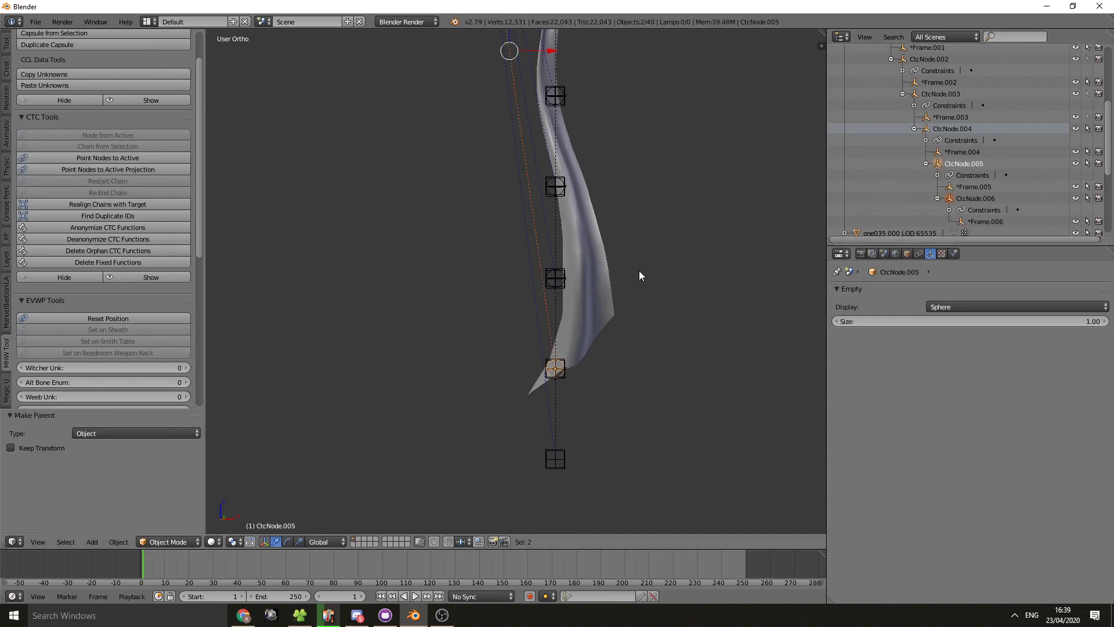
pyautogui.keyDown('shift'); pyautogui.moveTo(639, 270); pyautogui.dragTo(644, 173, button='middle'); pyautogui.keyUp('shift')
# Step: Set the target of CtcNode.006's Bone Function constraint to Bone.010 and realign the chains with their targets
pyautogui.click(977, 199)
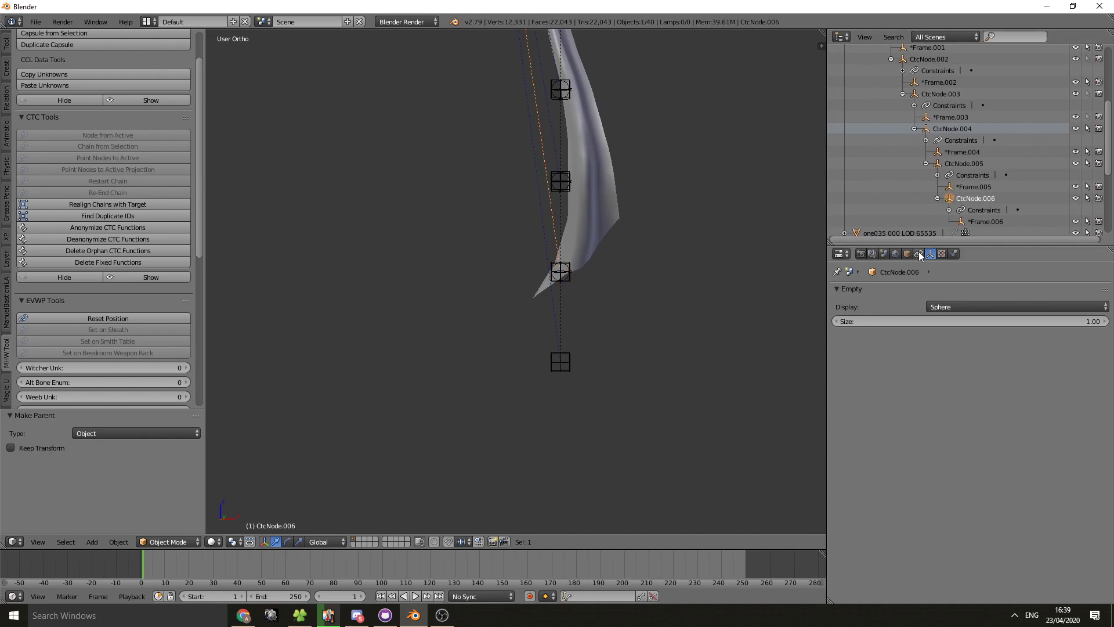
pyautogui.click(907, 254)
pyautogui.click(919, 253)
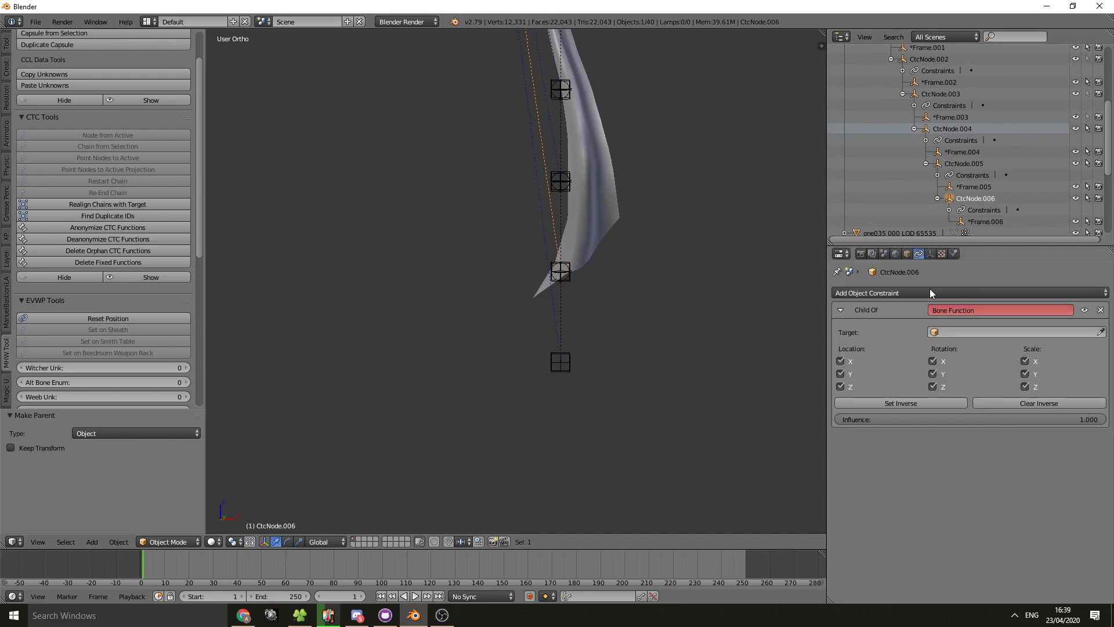
pyautogui.click(983, 334)
pyautogui.scroll(-10, 974, 405)
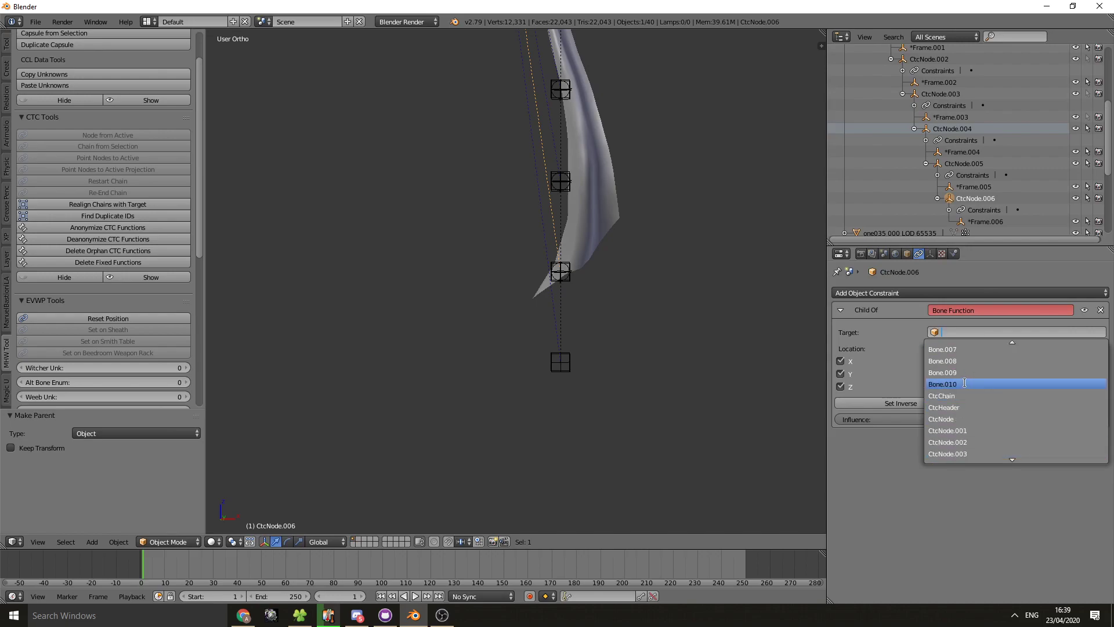
pyautogui.click(964, 383)
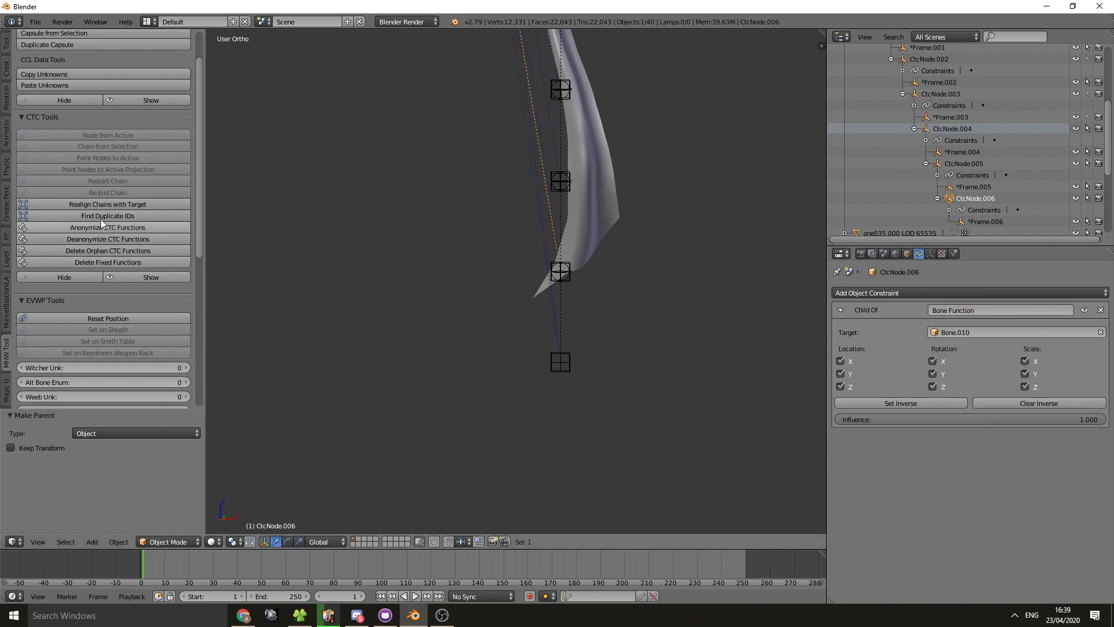
pyautogui.click(114, 205)
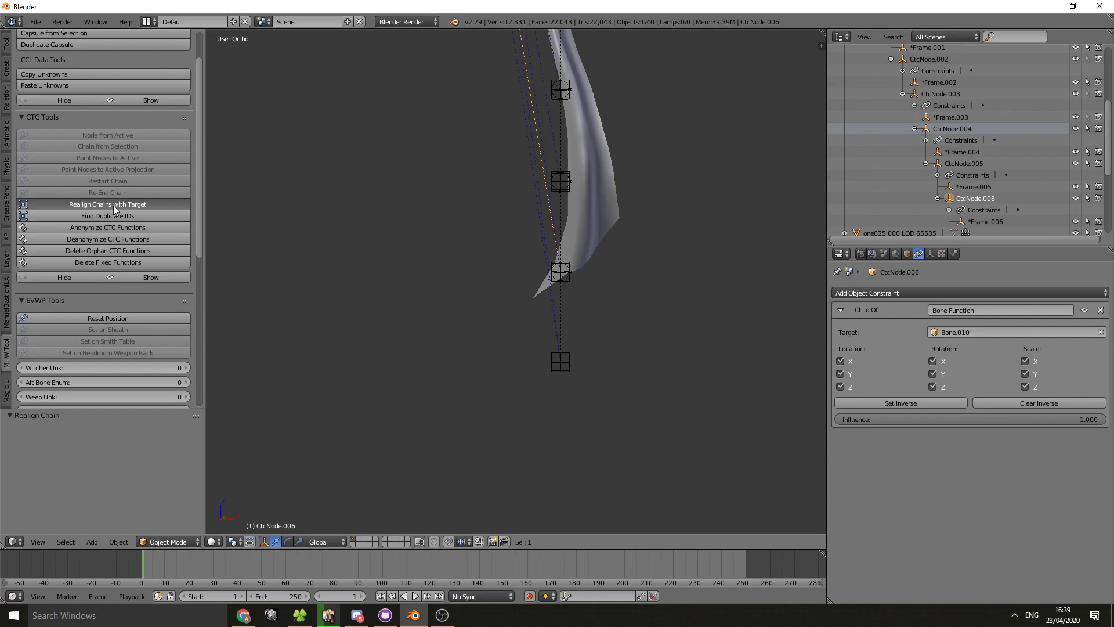
pyautogui.rightClick(554, 372)
pyautogui.click(994, 198)
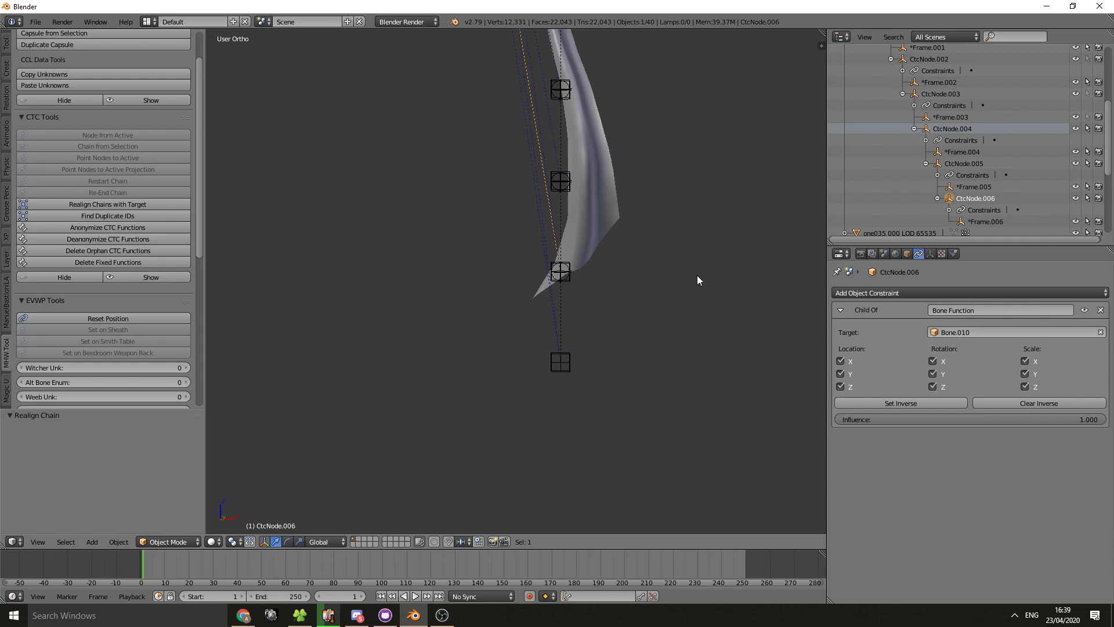
# Step: Copy the custom properties of *Frame.004 and paste them onto *Frame.005
pyautogui.click(987, 220)
pyautogui.click(974, 164)
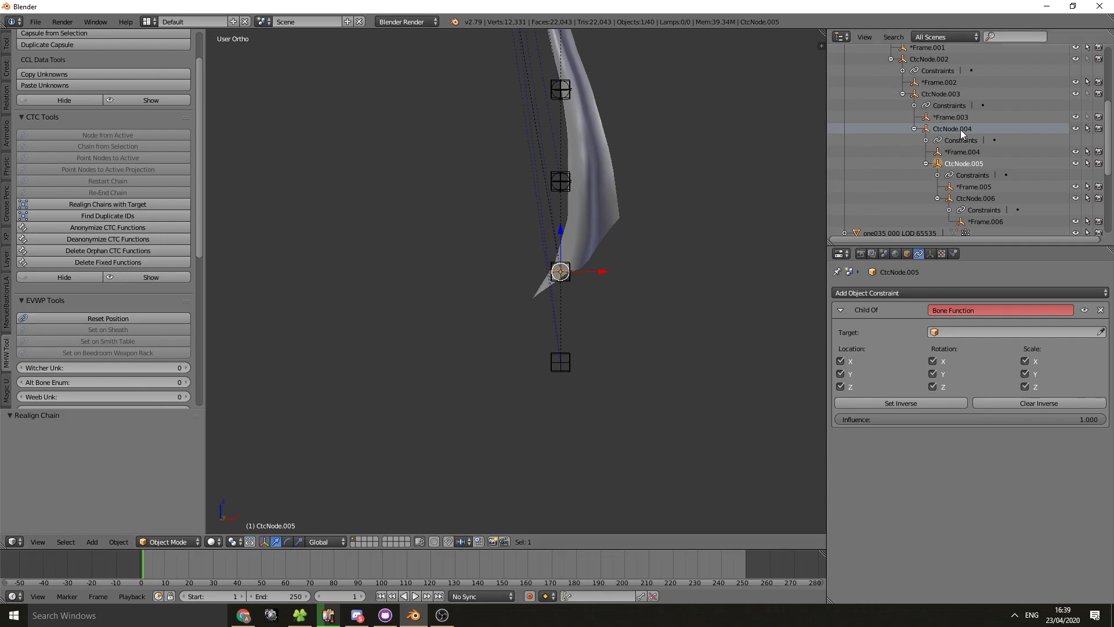
pyautogui.click(963, 151)
pyautogui.scroll(-8, 113, 198)
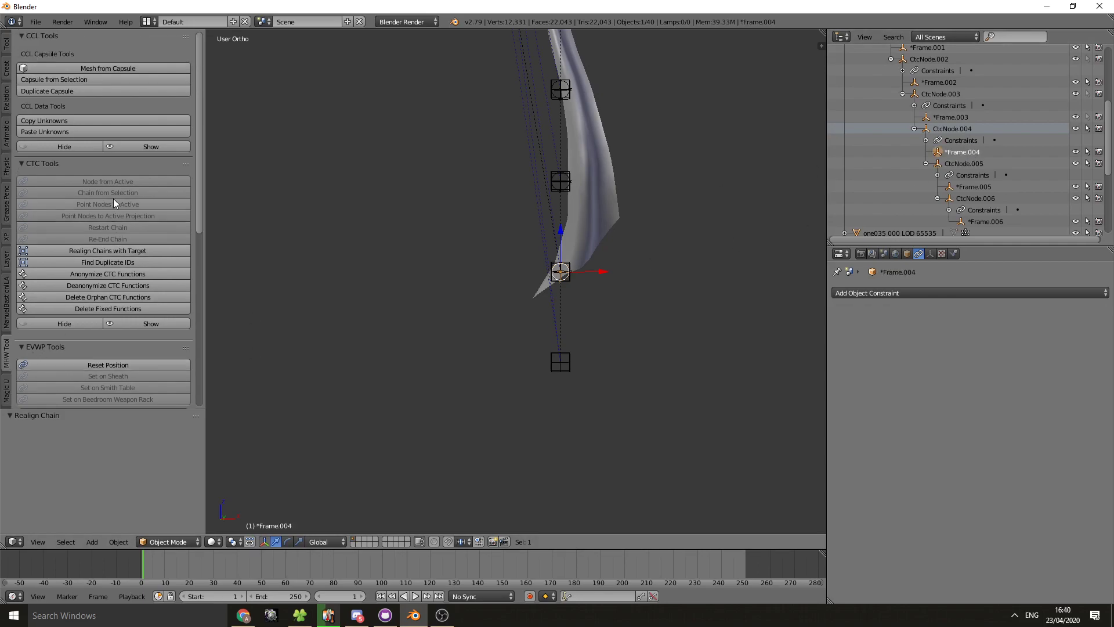
pyautogui.scroll(-3, 113, 198)
pyautogui.click(974, 186)
pyautogui.click(162, 200)
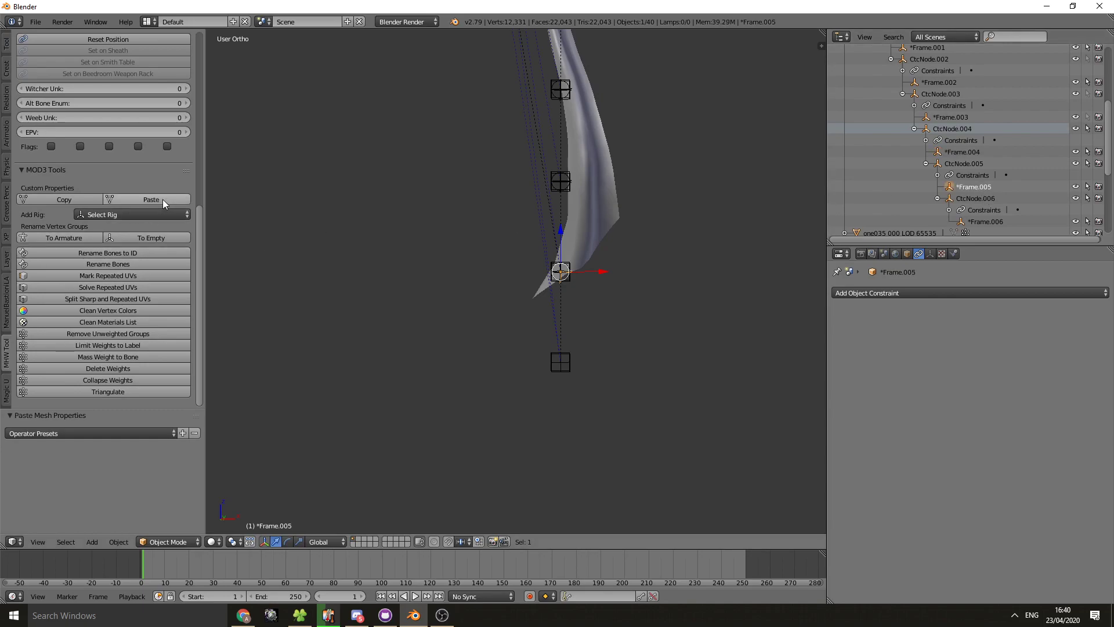
# Step: Select CtcNode.006 in the viewport and realign the chains with their targets again
pyautogui.scroll(-5, 673, 267)
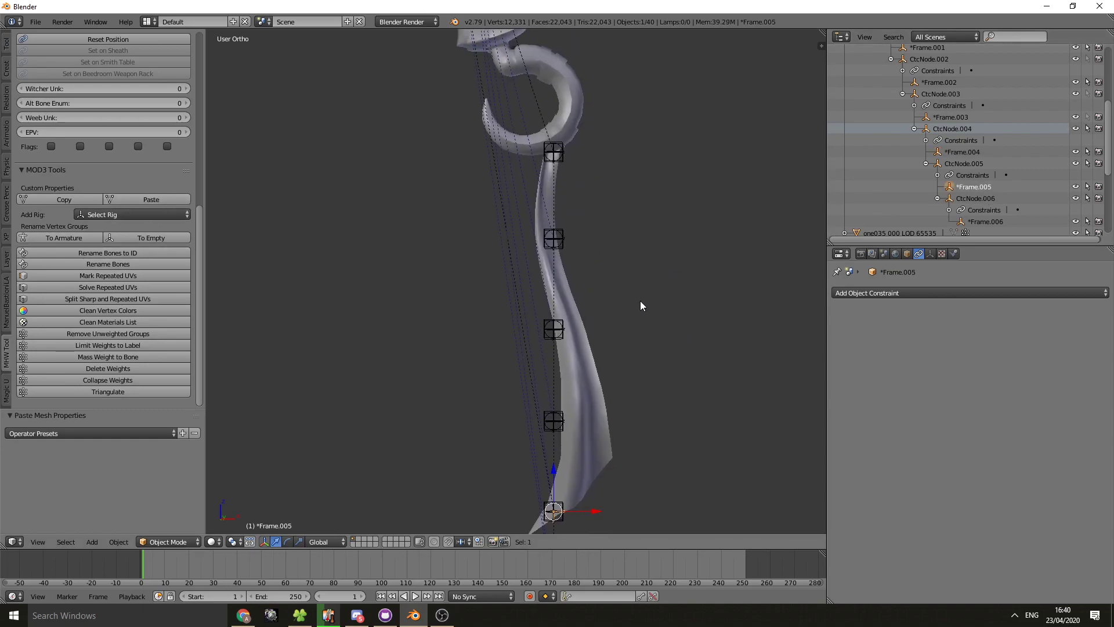
pyautogui.rightClick(489, 129)
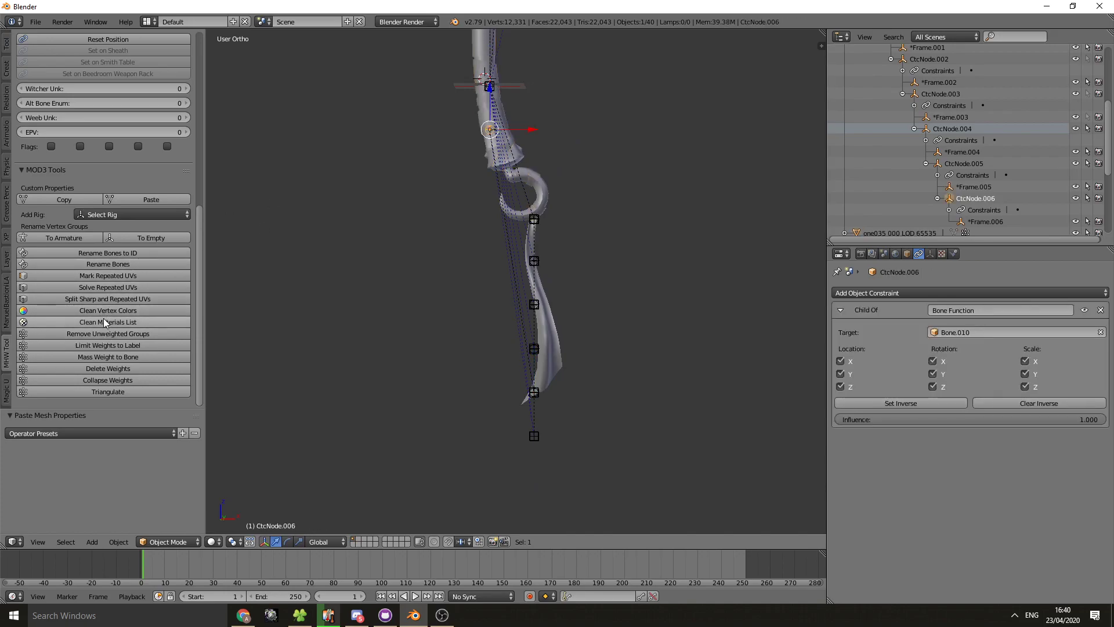
pyautogui.scroll(5, 87, 185)
pyautogui.scroll(3, 92, 105)
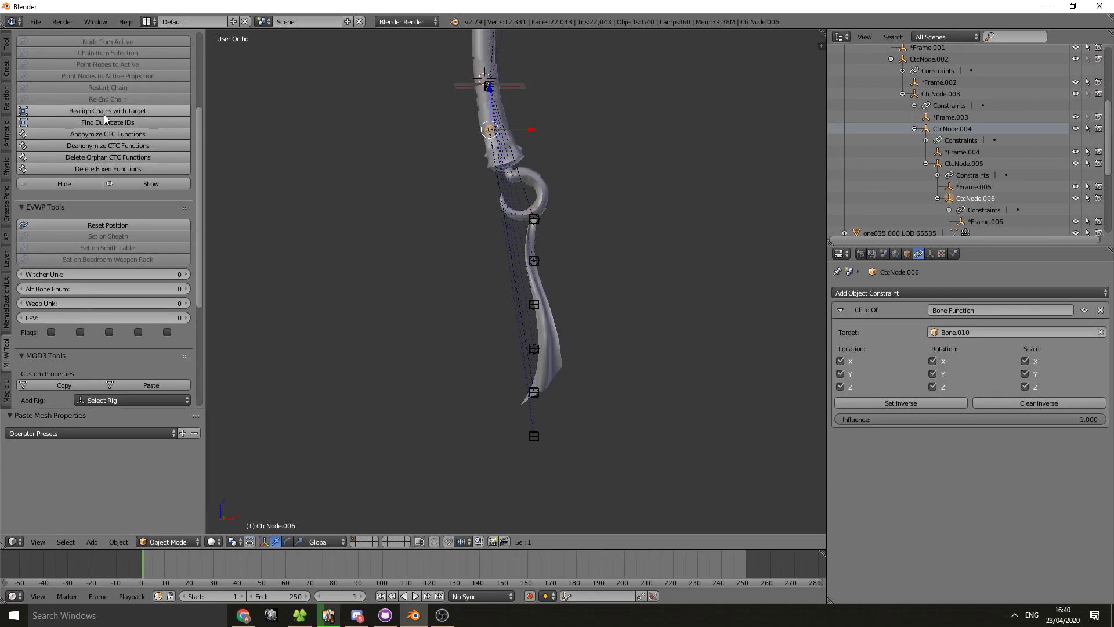
pyautogui.click(104, 112)
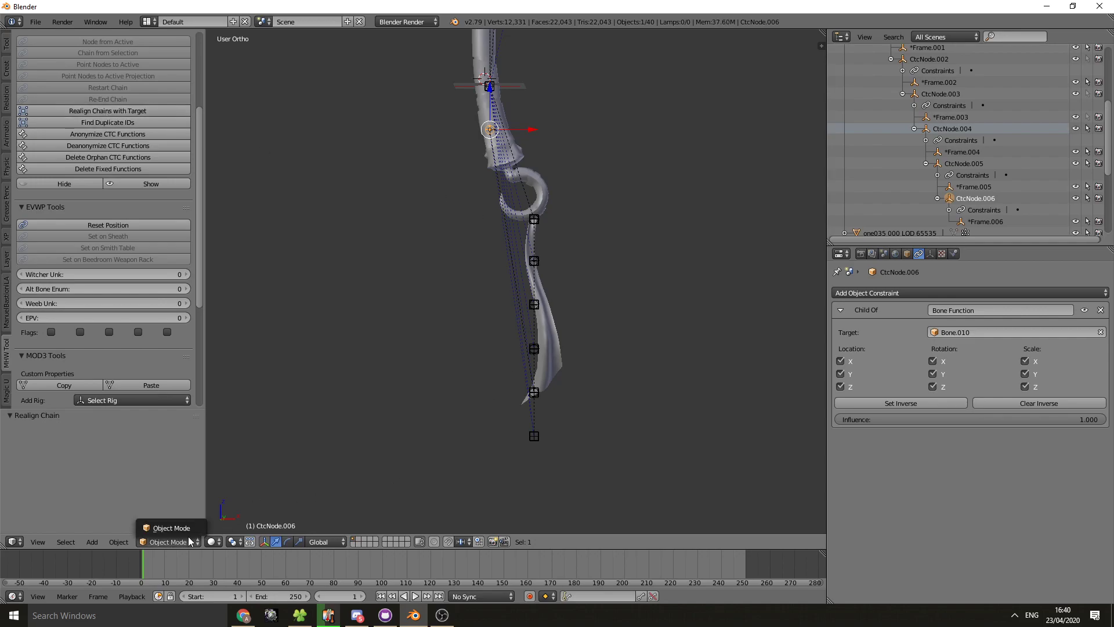
pyautogui.keyDown('shift'); pyautogui.moveTo(608, 369); pyautogui.dragTo(611, 266, button='middle'); pyautogui.keyUp('shift')
pyautogui.scroll(3, 612, 266)
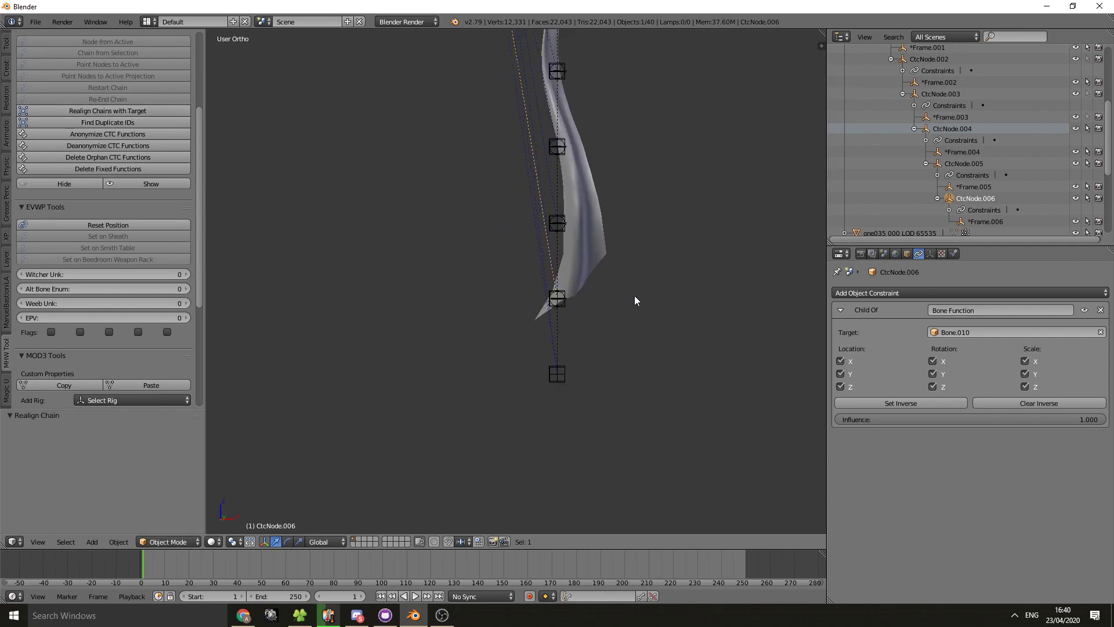
# Step: Examine the custom properties of *Frame.005, including its boneFunctionID and unknown sets
pyautogui.click(976, 184)
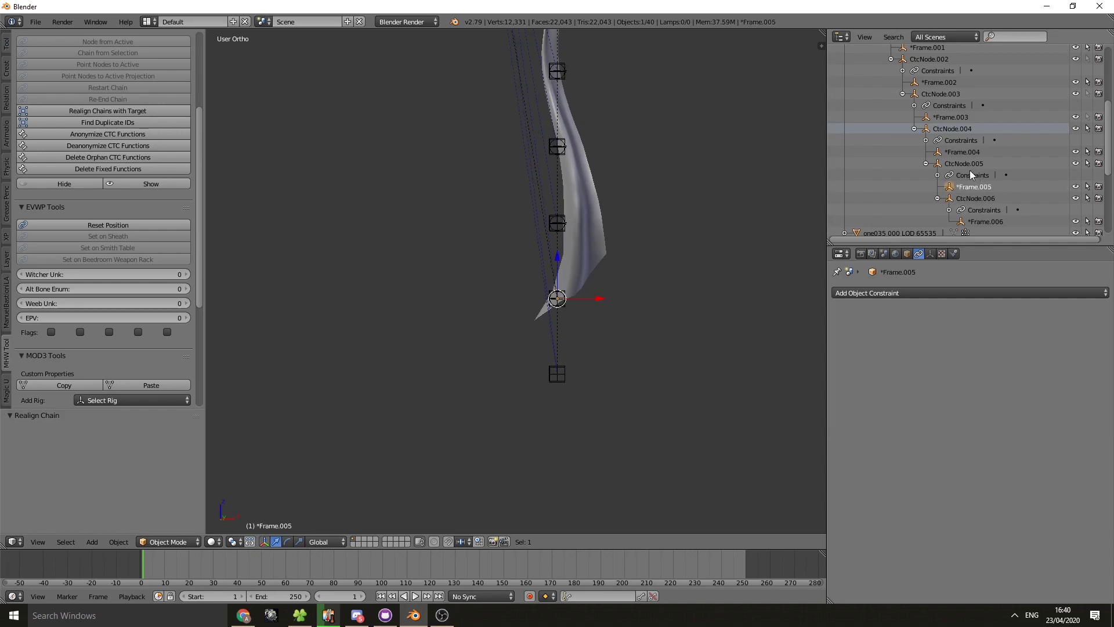
pyautogui.click(905, 254)
pyautogui.scroll(-10, 890, 394)
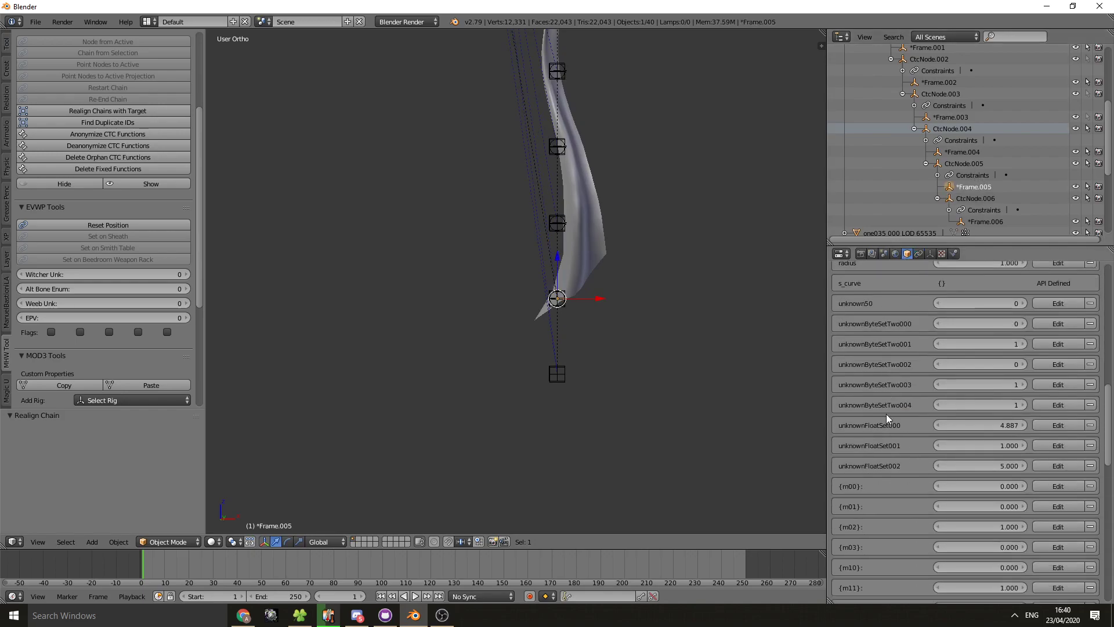
pyautogui.scroll(1, 881, 381)
pyautogui.scroll(-8, 882, 325)
pyautogui.scroll(7, 882, 459)
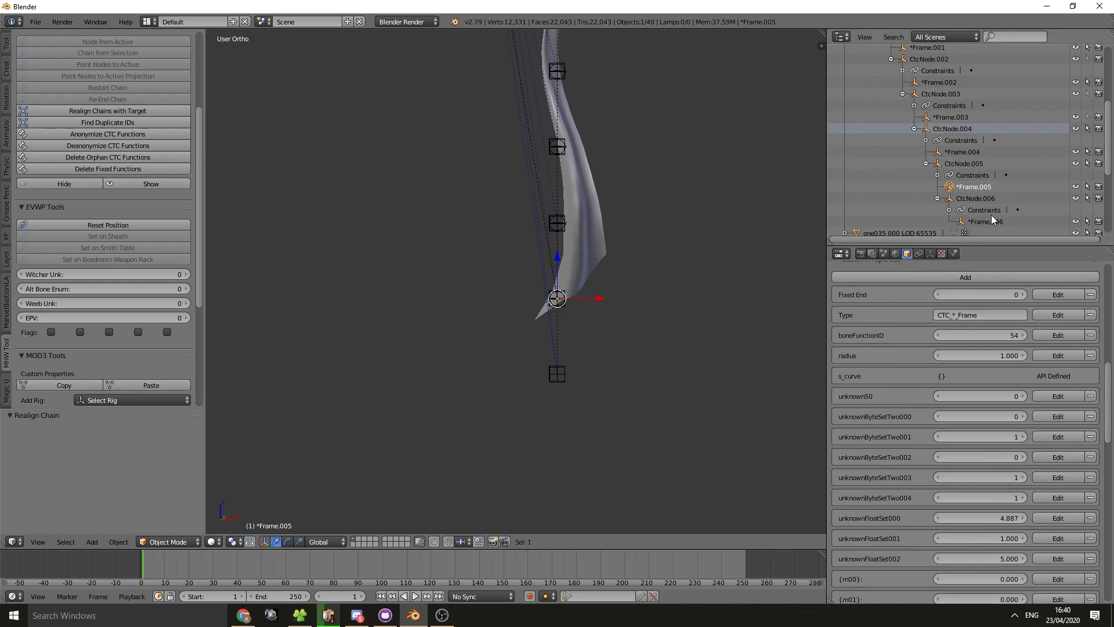
# Step: Review the CtcChain's custom properties, such as chain length, cone of motion, snapping, weightiness, wind multiplier and gravity
pyautogui.scroll(5, 969, 162)
pyautogui.click(897, 88)
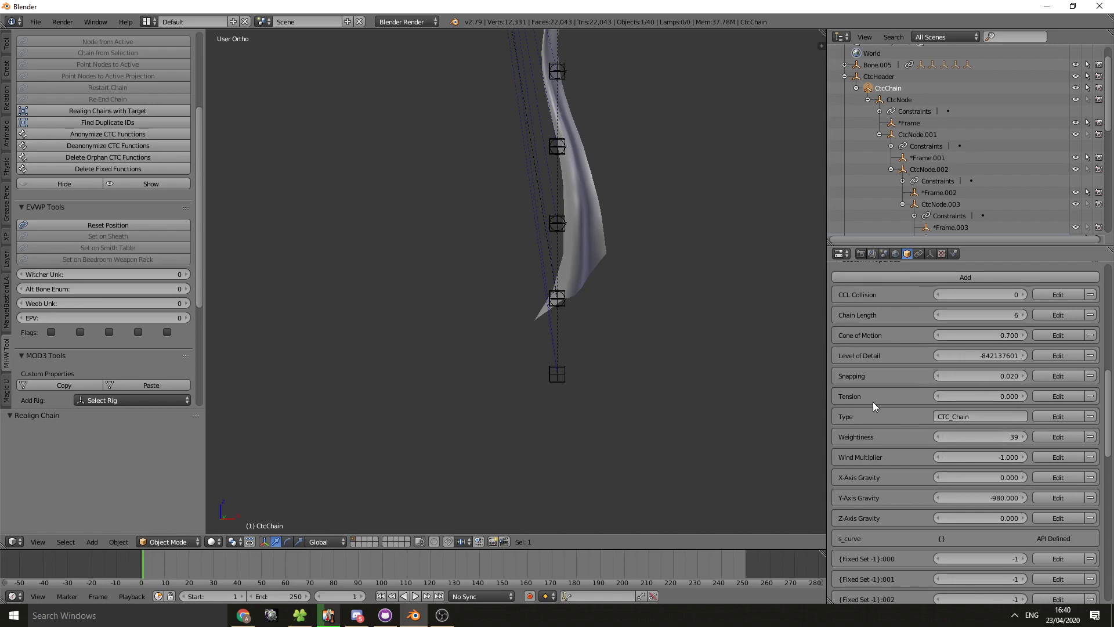
pyautogui.scroll(-4, 907, 388)
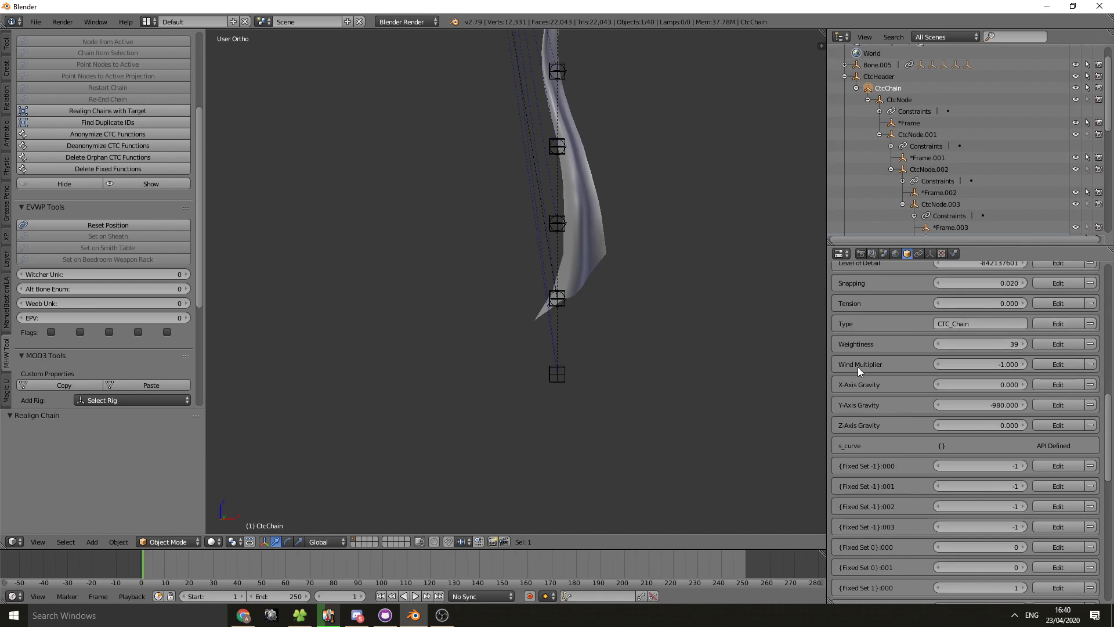
pyautogui.scroll(1, 886, 383)
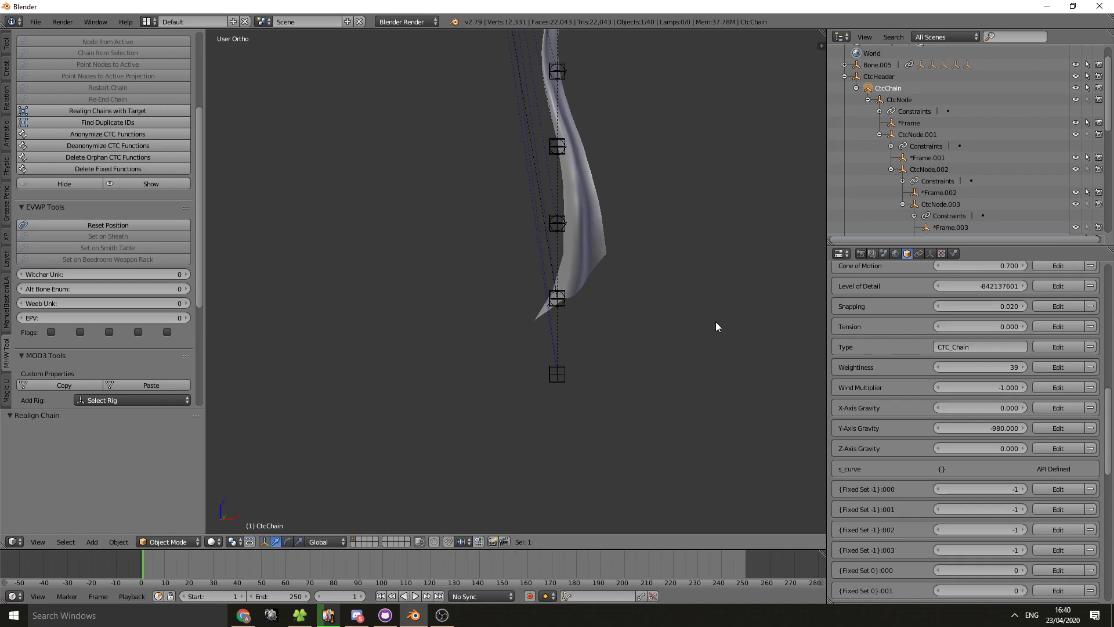
pyautogui.scroll(5, 900, 364)
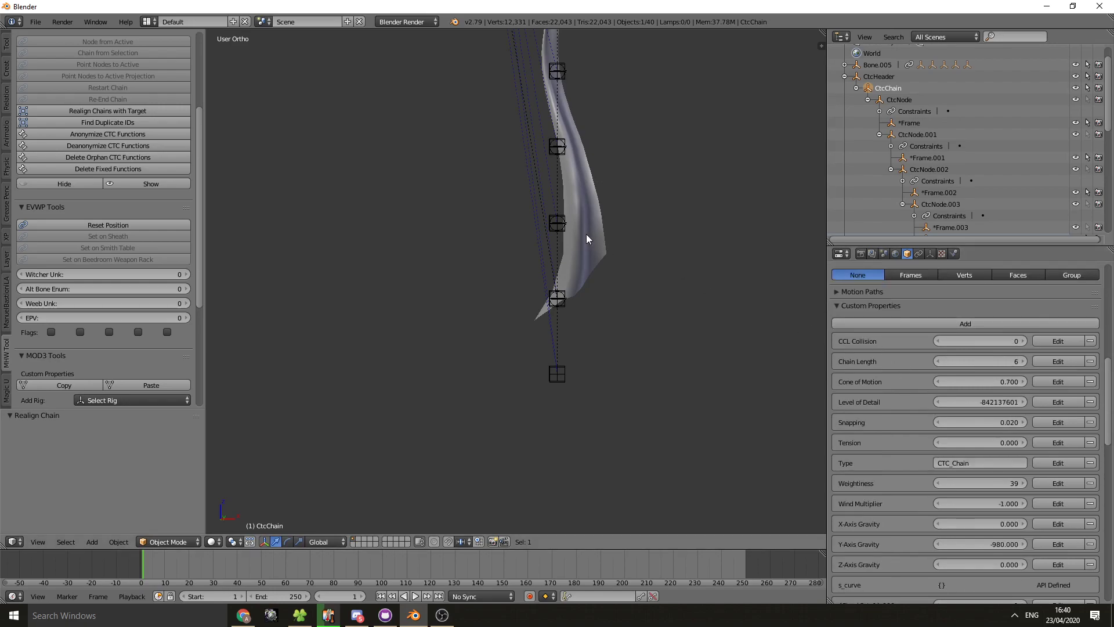
# Step: Compare the custom properties and positions of Bone.010 and CtcNode.006, and select the hanging strip mesh
pyautogui.scroll(-10, 966, 165)
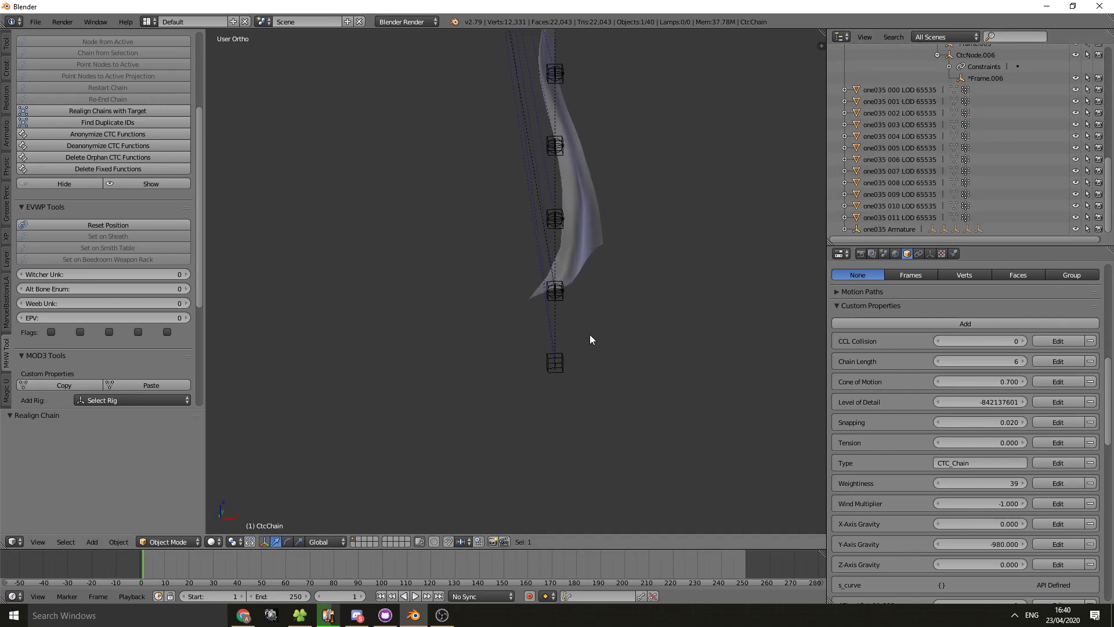
pyautogui.scroll(-3, 628, 331)
pyautogui.rightClick(516, 109)
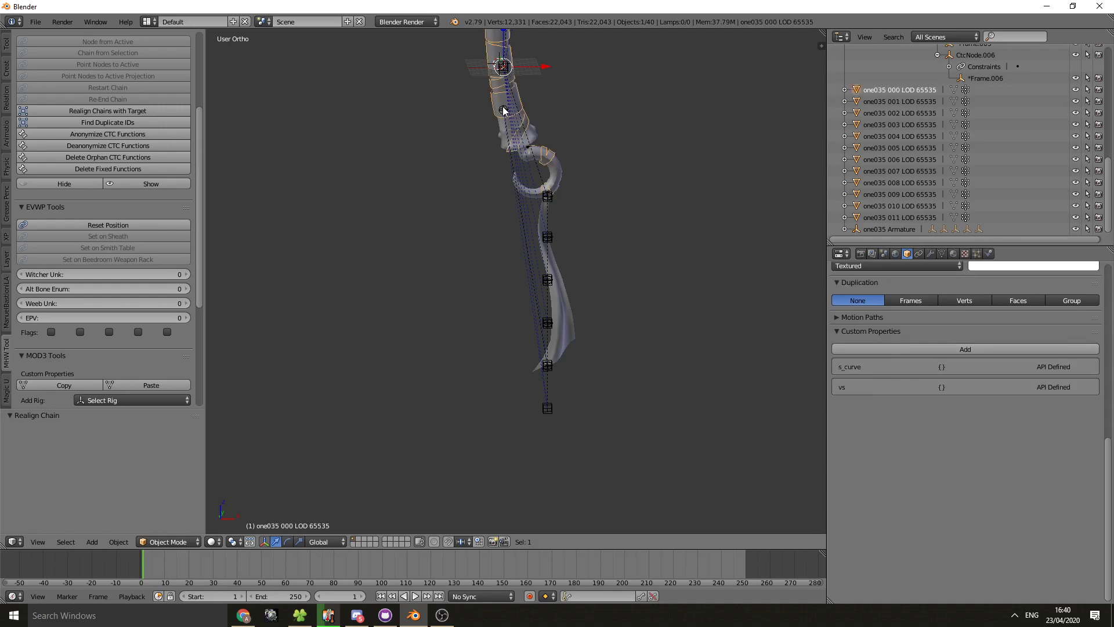
pyautogui.rightClick(546, 407)
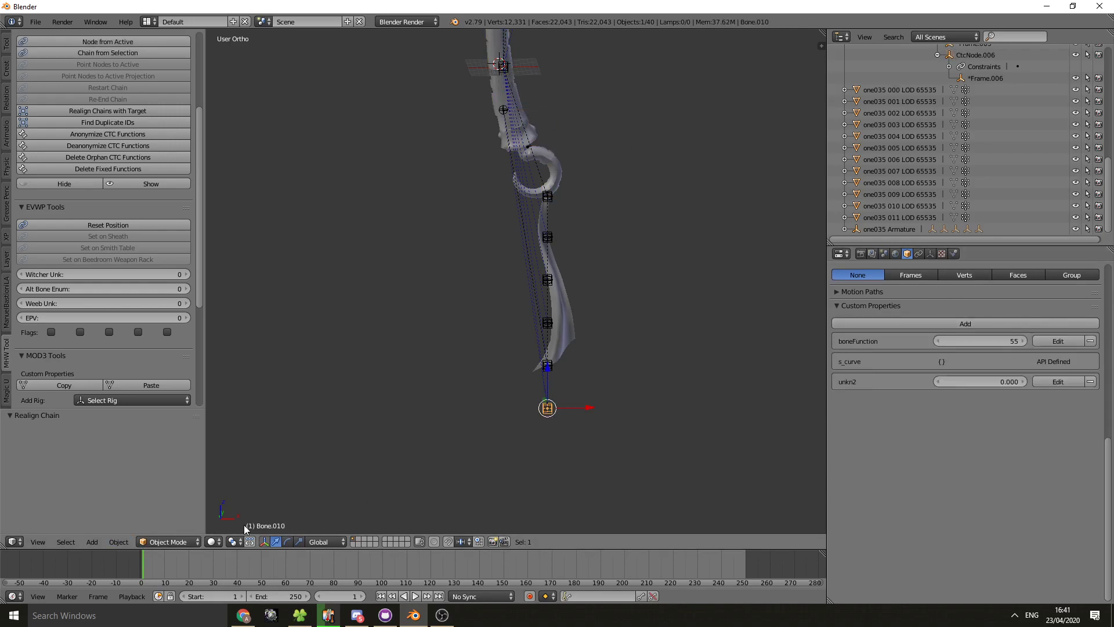
pyautogui.scroll(2, 966, 67)
pyautogui.click(986, 98)
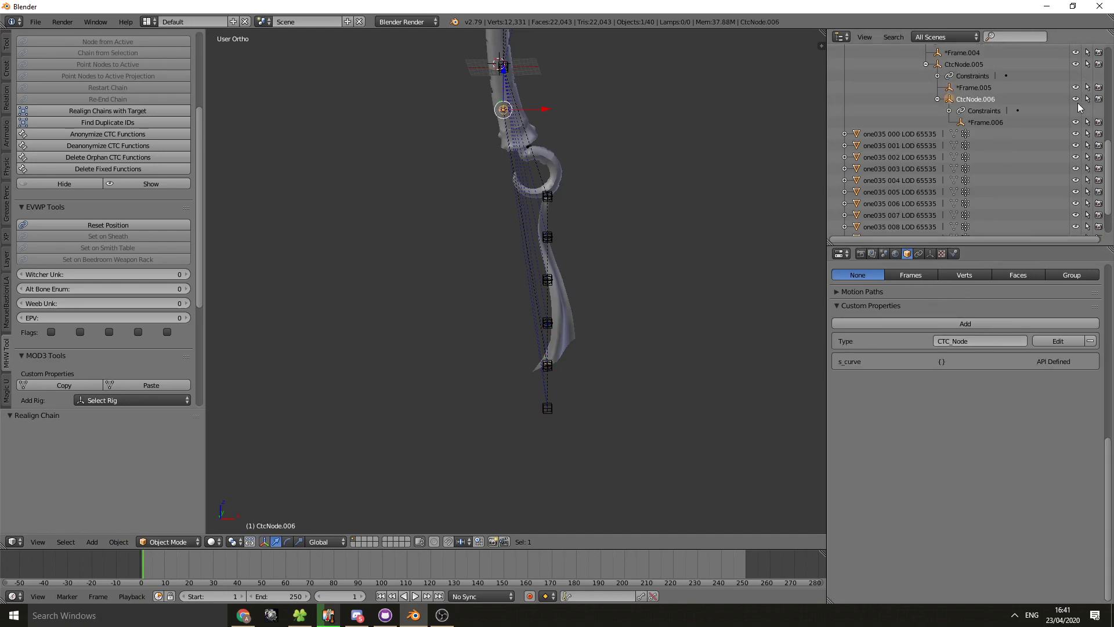
pyautogui.scroll(3, 590, 357)
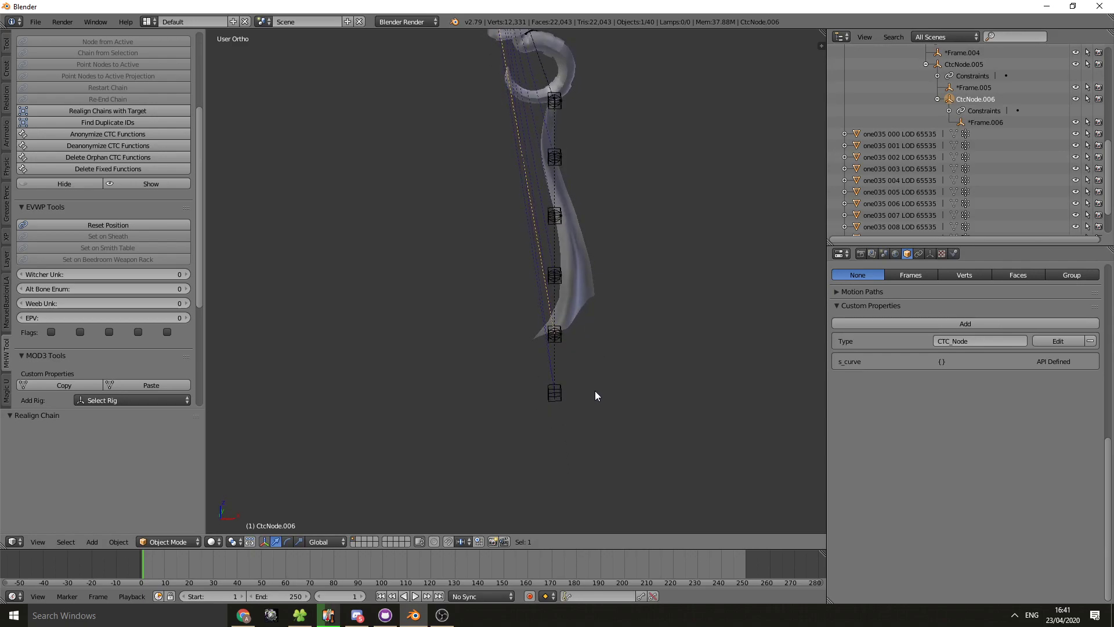
pyautogui.press('a')
pyautogui.keyDown('shift'); pyautogui.scroll(2, 674, 255); pyautogui.keyUp('shift')
pyautogui.rightClick(582, 350)
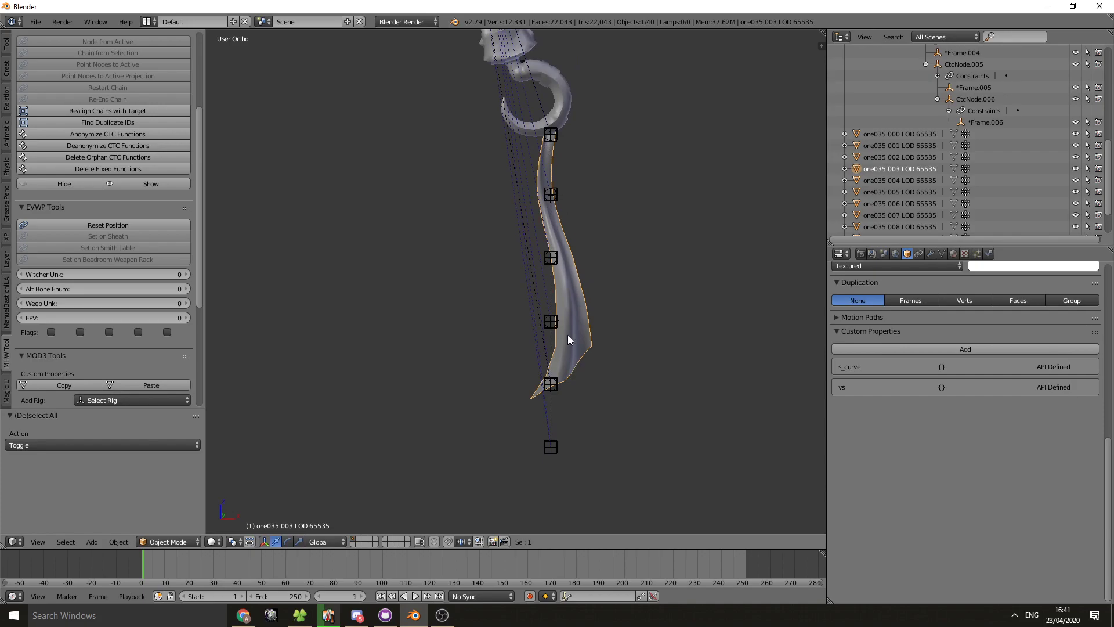
# Step: Check Bone.005's bone function, and expand one035 Armature and Bone.000 to select Bone.001
pyautogui.scroll(10, 928, 145)
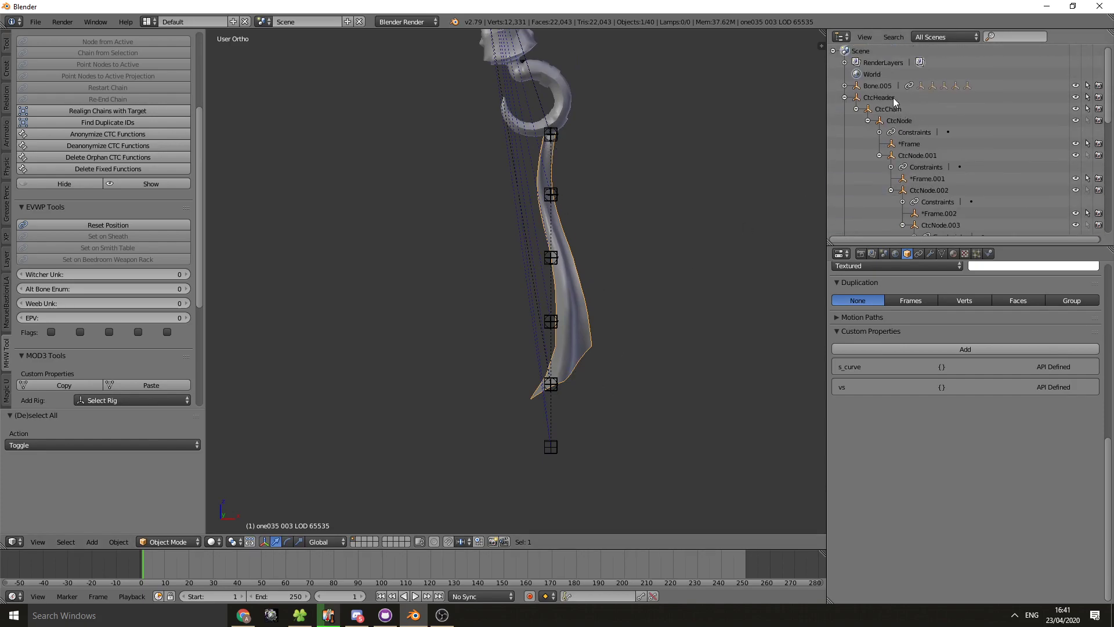
pyautogui.click(877, 86)
pyautogui.keyDown('shift'); pyautogui.moveTo(606, 241); pyautogui.dragTo(677, 538, button='middle'); pyautogui.keyUp('shift')
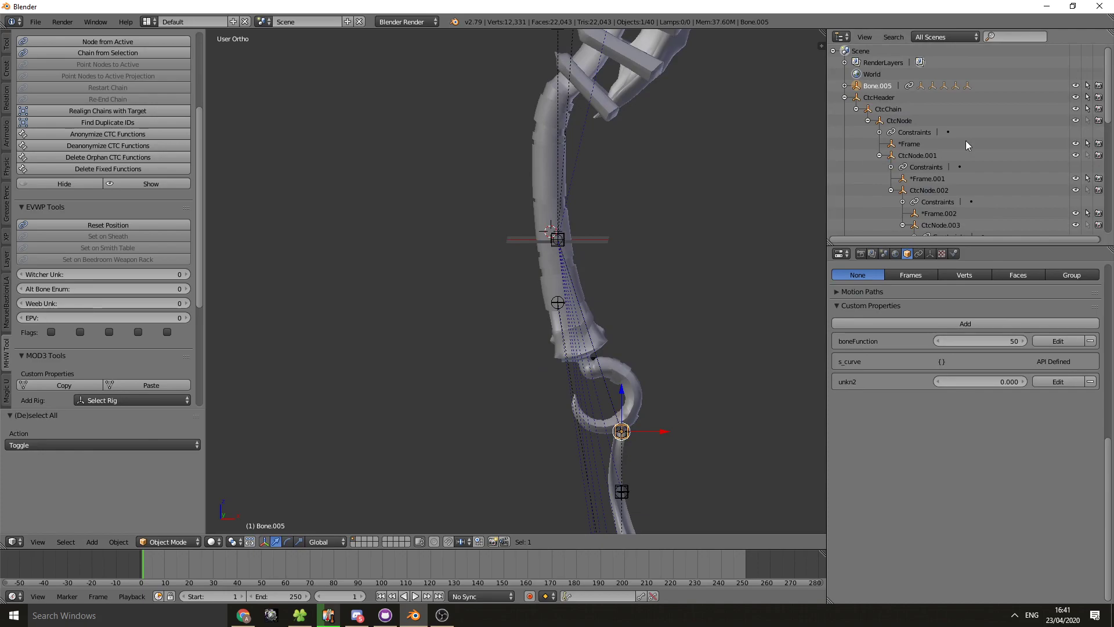
pyautogui.scroll(-12, 951, 145)
pyautogui.click(844, 229)
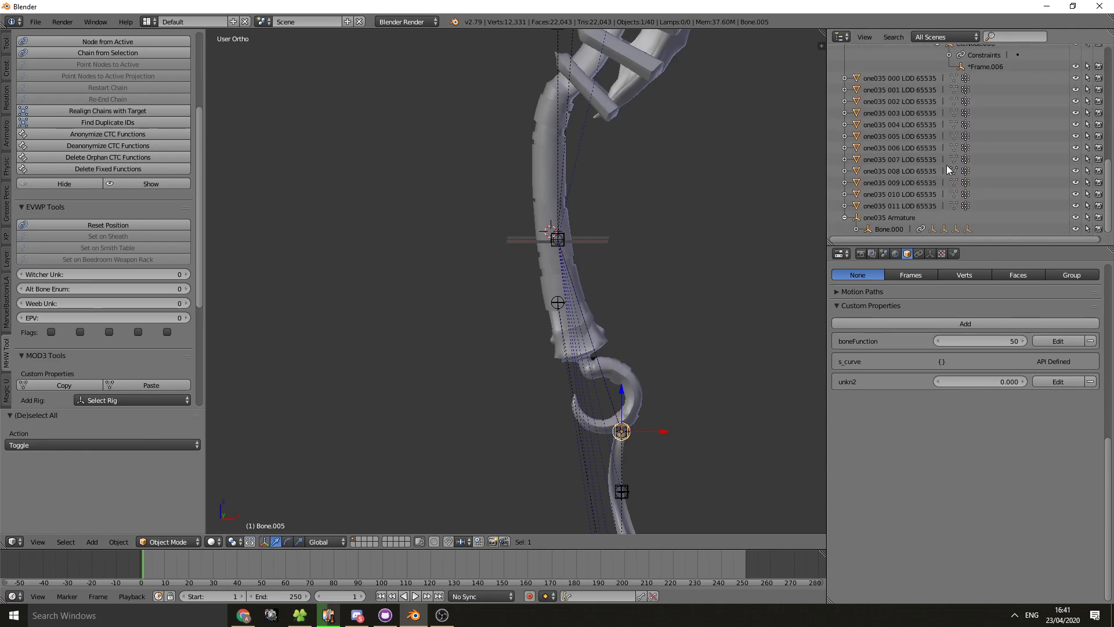
pyautogui.scroll(-3, 932, 172)
pyautogui.click(868, 229)
pyautogui.scroll(-3, 963, 169)
pyautogui.click(895, 197)
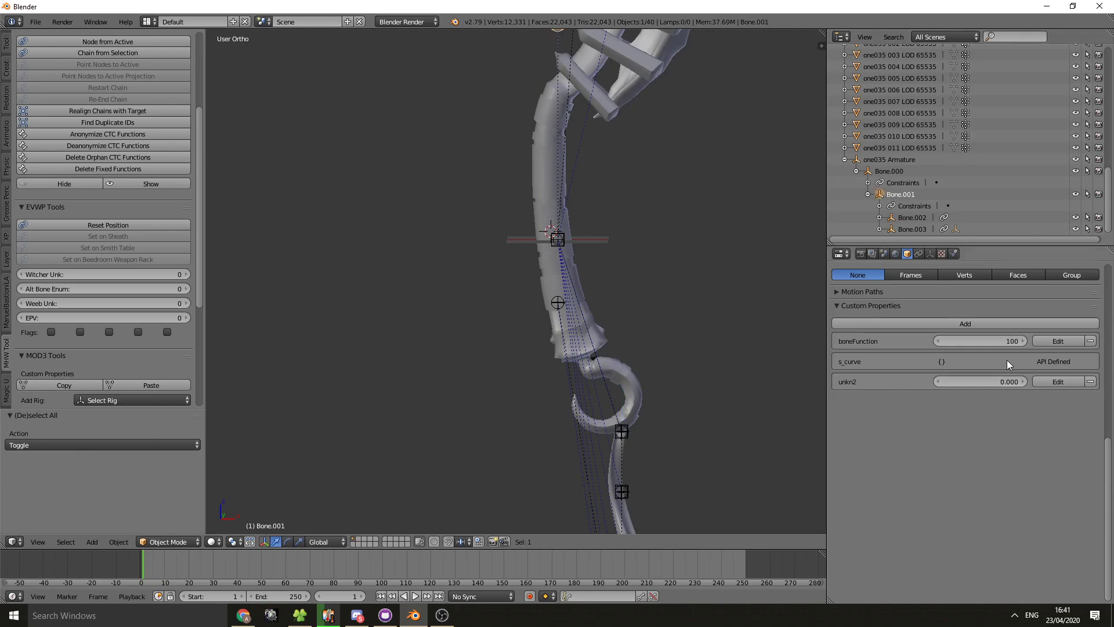
# Step: Parent Bone.005 to Bone.001 within one035 Armature using the Object parent type
pyautogui.scroll(-10, 903, 156)
pyautogui.scroll(3, 879, 105)
pyautogui.click(874, 91)
pyautogui.scroll(7, 928, 145)
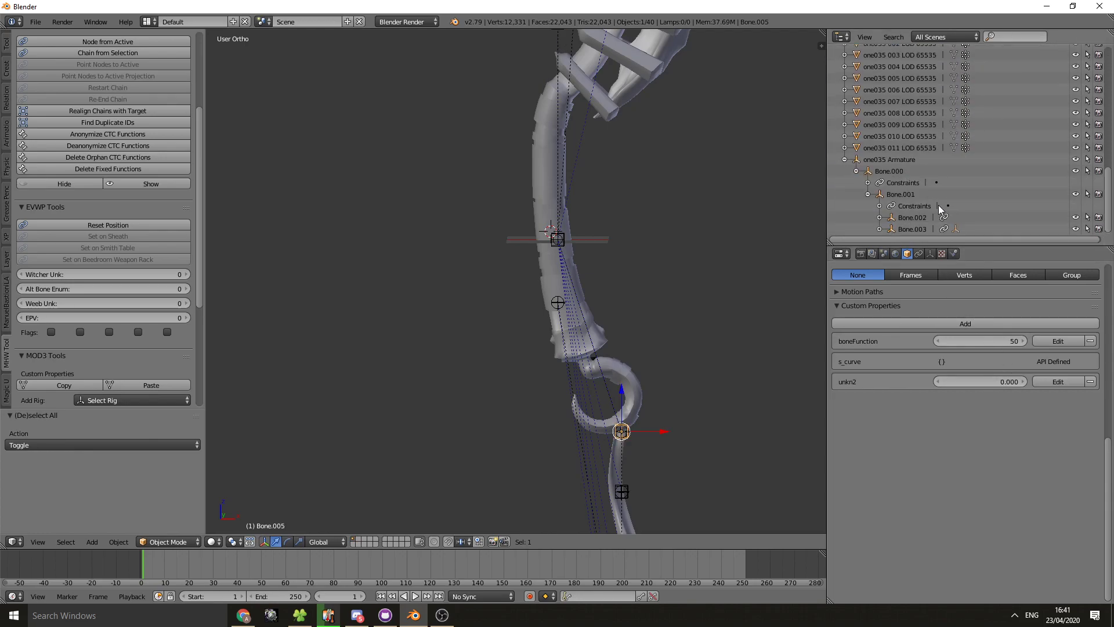
pyautogui.click(904, 194)
pyautogui.hotkey('ctrl', 'p')
pyautogui.click(538, 286)
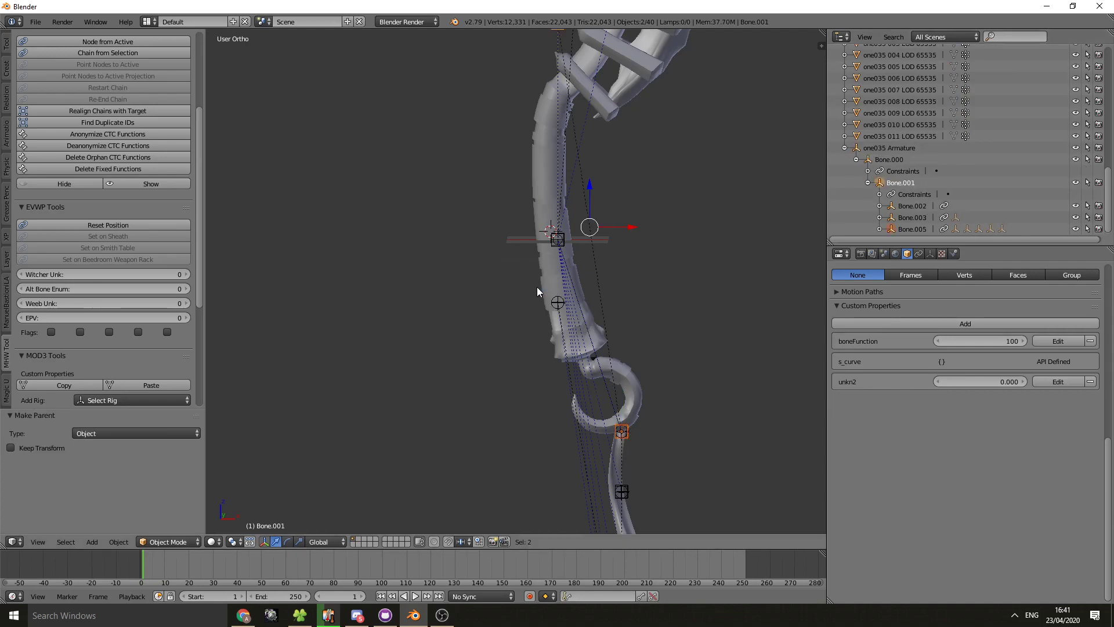
# Step: Deselect everything and realign the CTC chains with their target bones
pyautogui.scroll(-3, 551, 276)
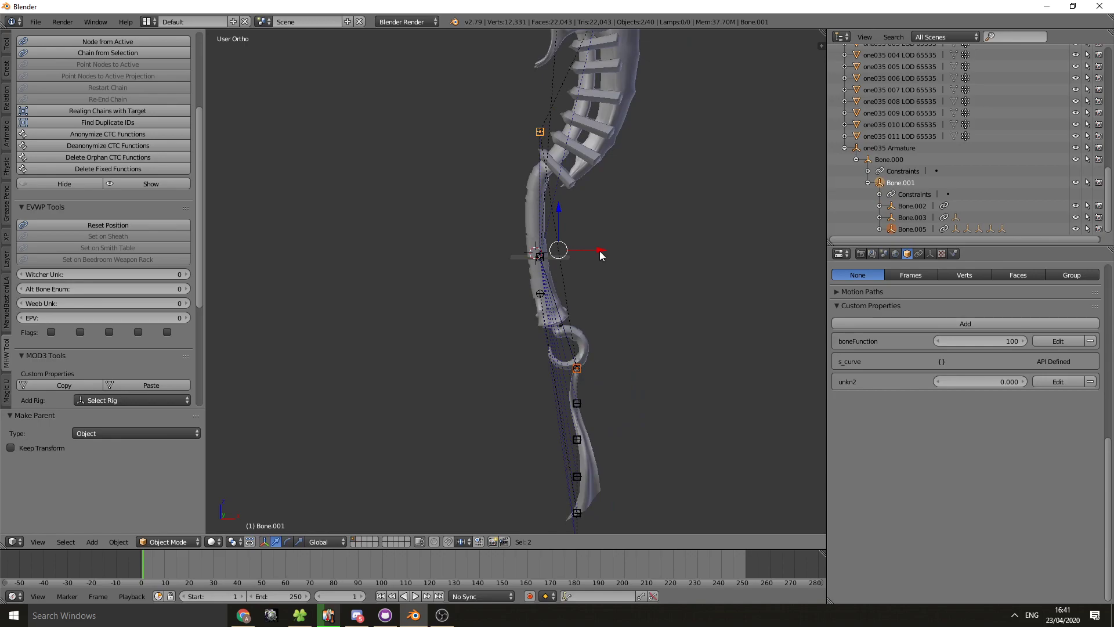
pyautogui.keyDown('shift'); pyautogui.moveTo(632, 361); pyautogui.dragTo(617, 200, button='middle'); pyautogui.keyUp('shift')
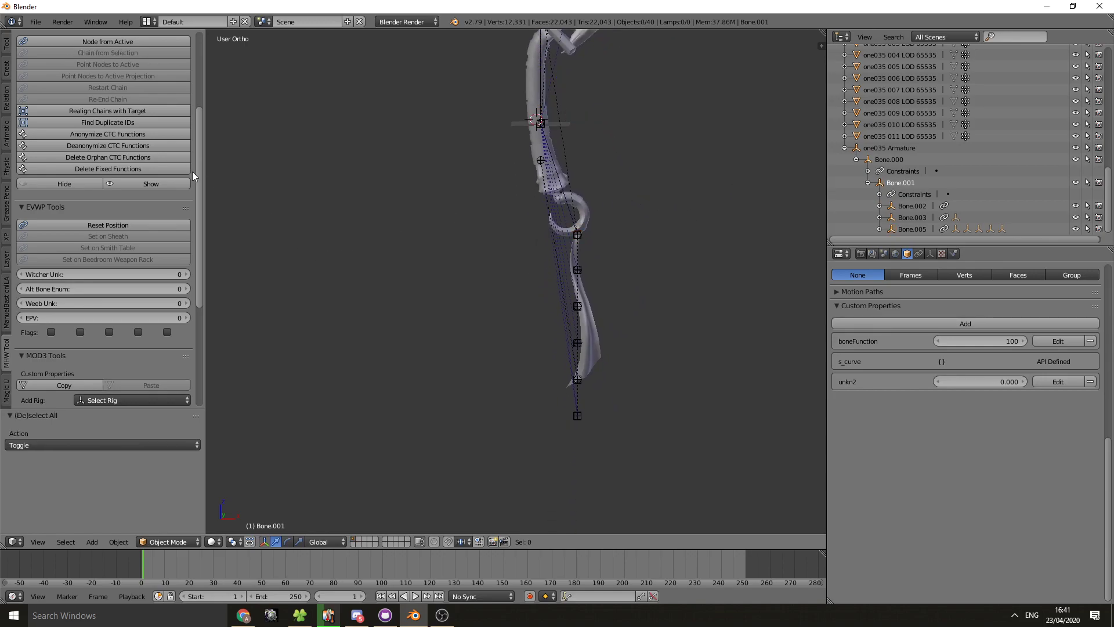
pyautogui.click(123, 114)
pyautogui.scroll(4, 607, 350)
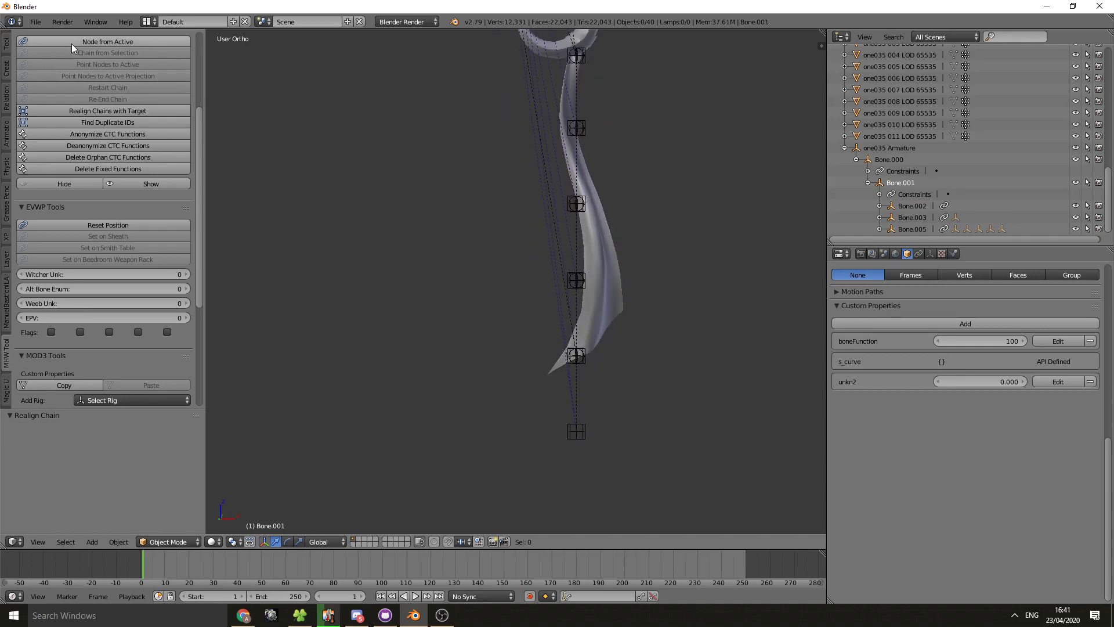
# Step: Export the physics chain as an MHW CTC file named one035 in D:\Downloads
pyautogui.click(35, 22)
pyautogui.moveTo(93, 255)
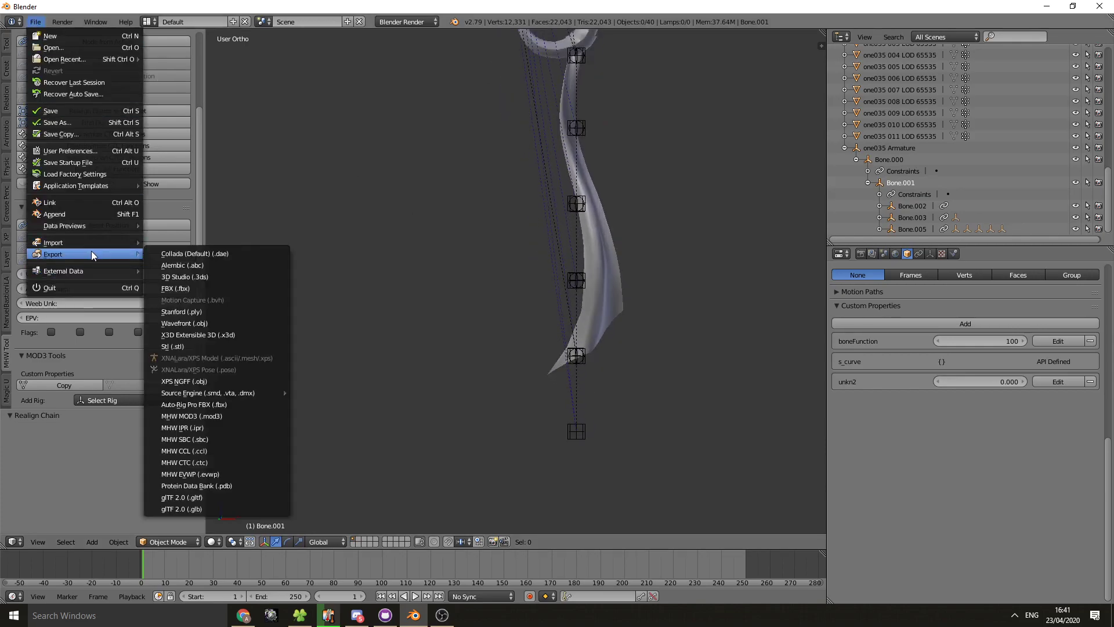
pyautogui.click(242, 463)
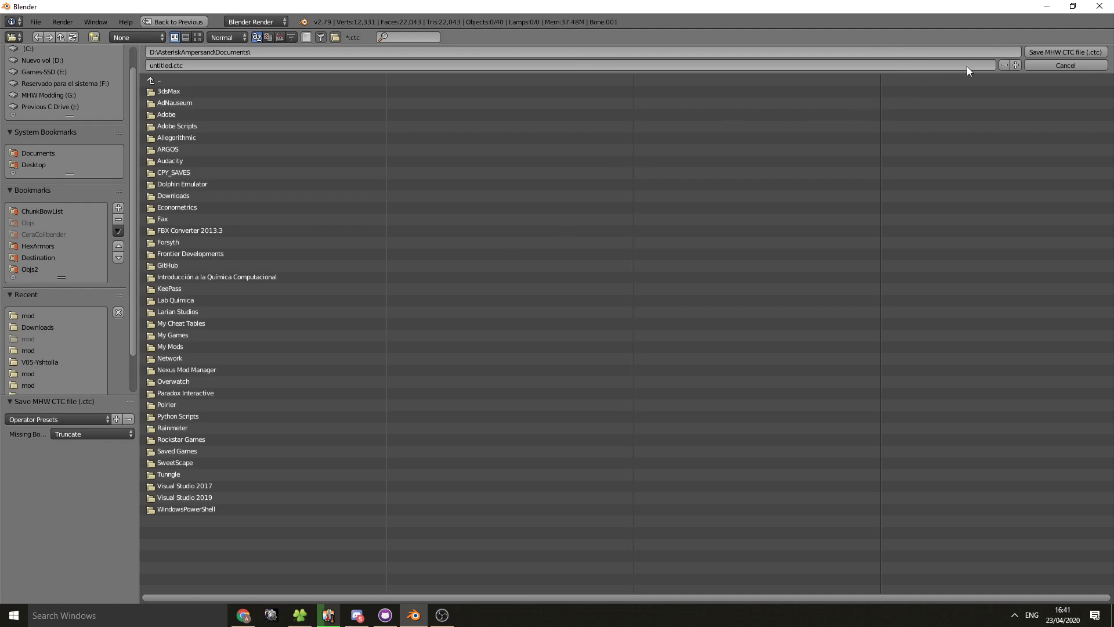
pyautogui.click(29, 327)
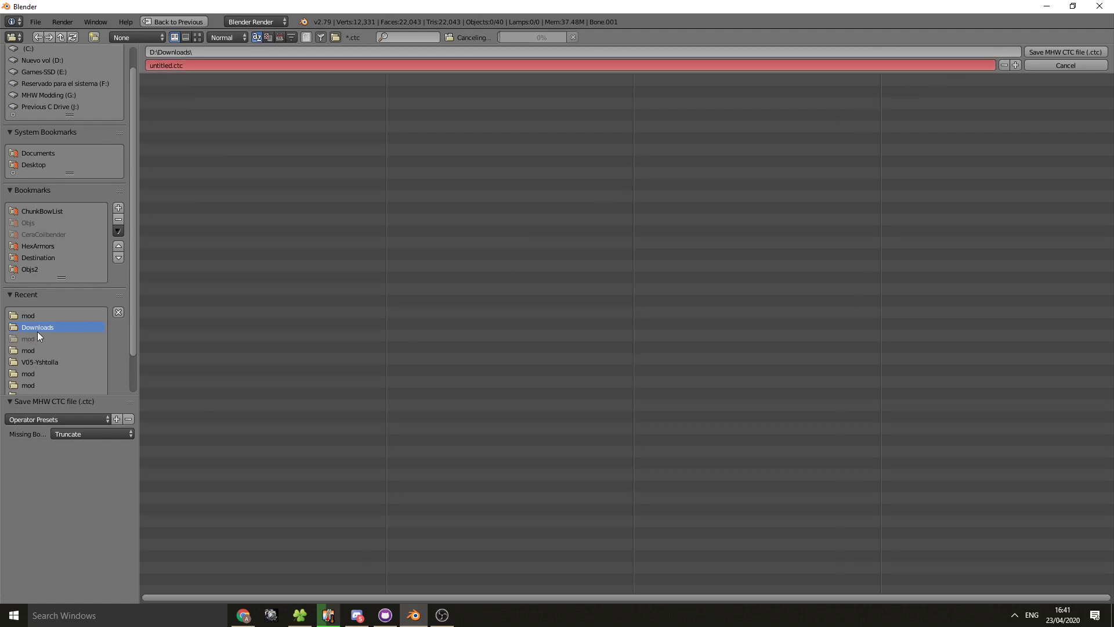
pyautogui.write('one0345')
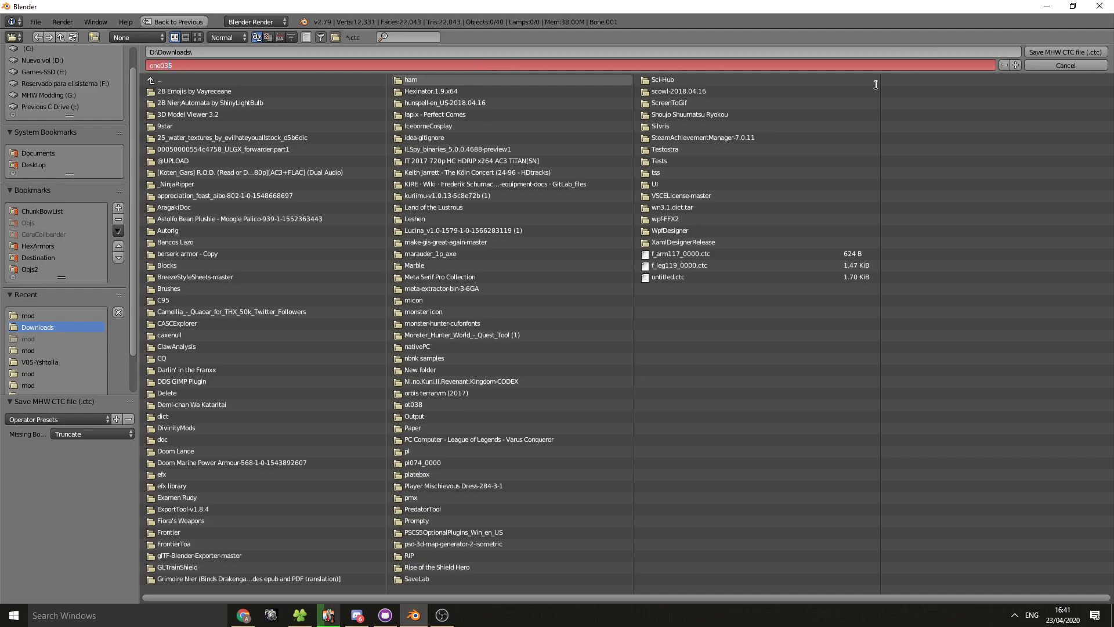
pyautogui.click(1057, 52)
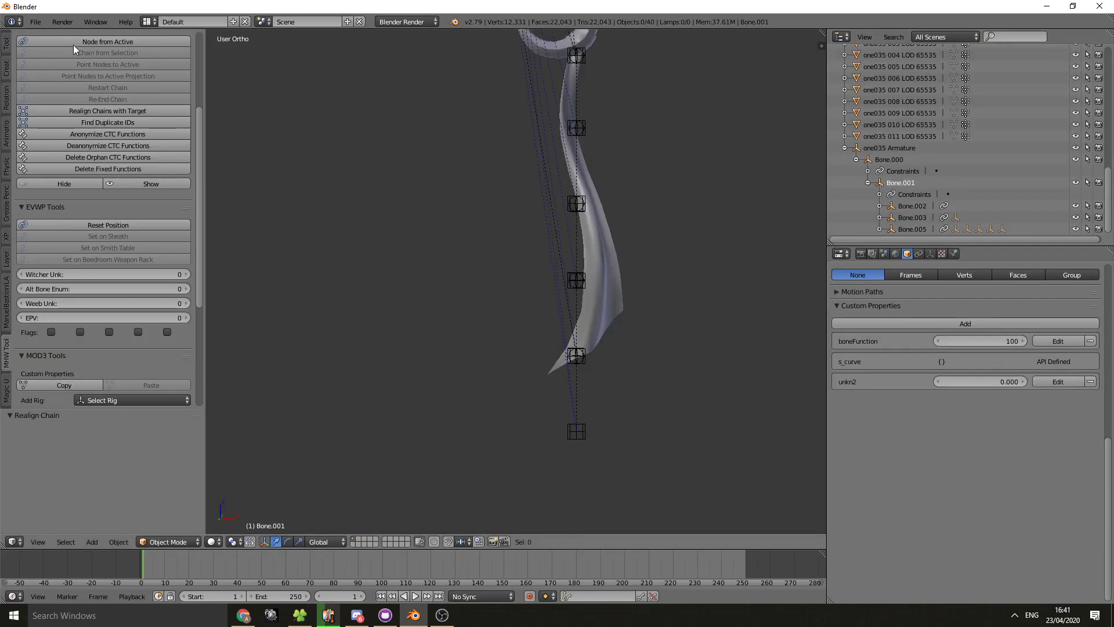
# Step: Try to export the model as an MHW MOD3 file named one035Test in D:\Downloads
pyautogui.click(36, 21)
pyautogui.moveTo(62, 254)
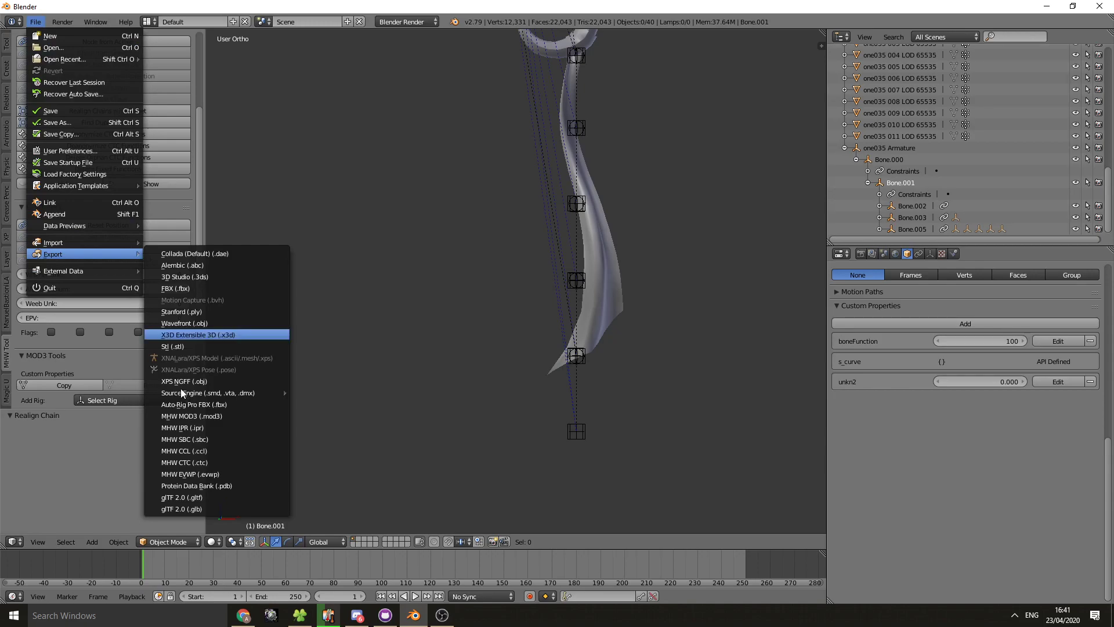
pyautogui.click(228, 416)
pyautogui.click(182, 66)
pyautogui.write('on')
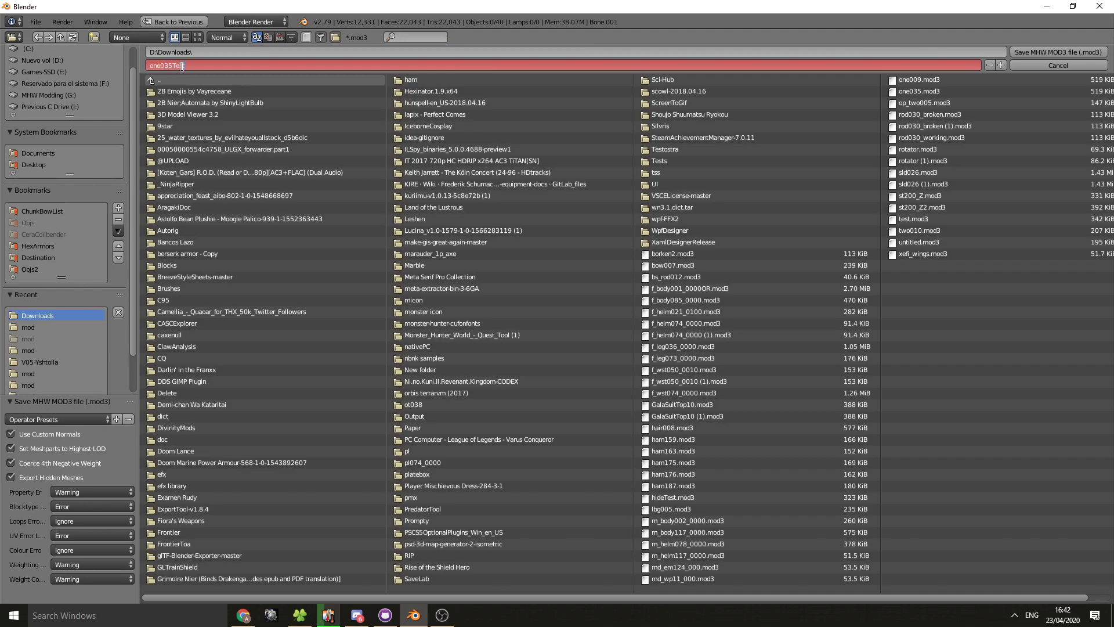
pyautogui.write('e035Test')
pyautogui.click(1039, 54)
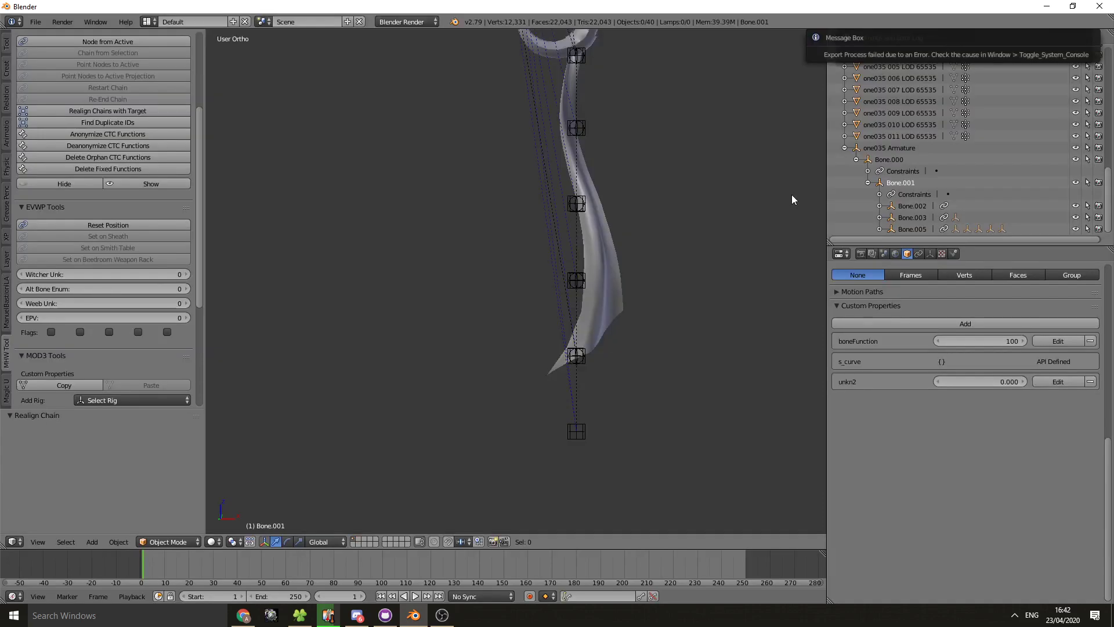
# Step: Read the MOD3 export's mesh errors and warnings in the system console
pyautogui.click(96, 22)
pyautogui.click(119, 92)
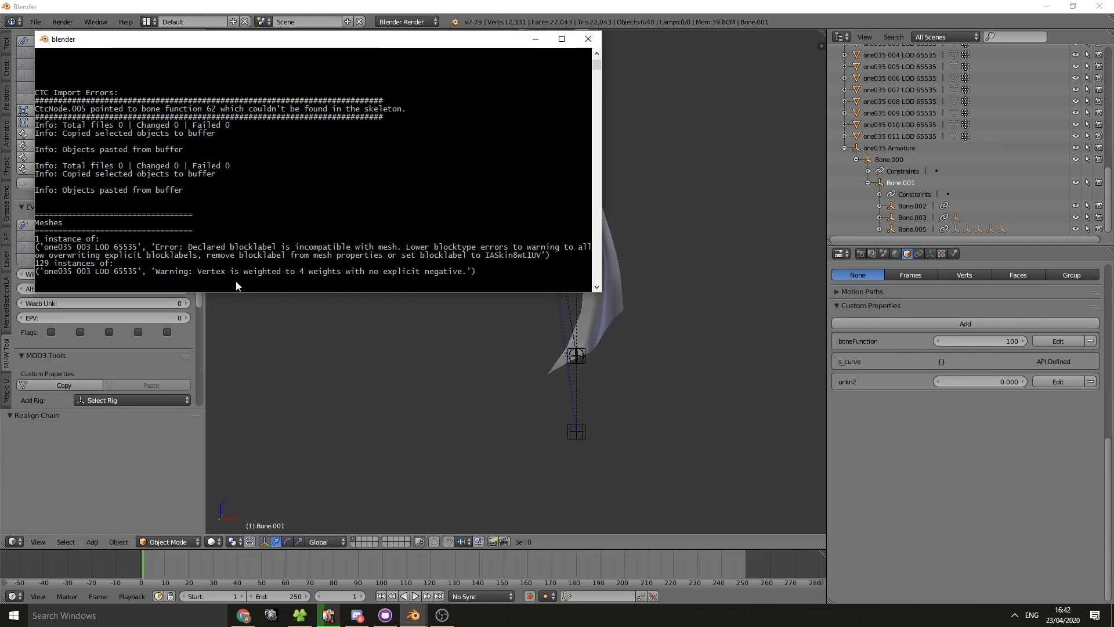
pyautogui.click(695, 226)
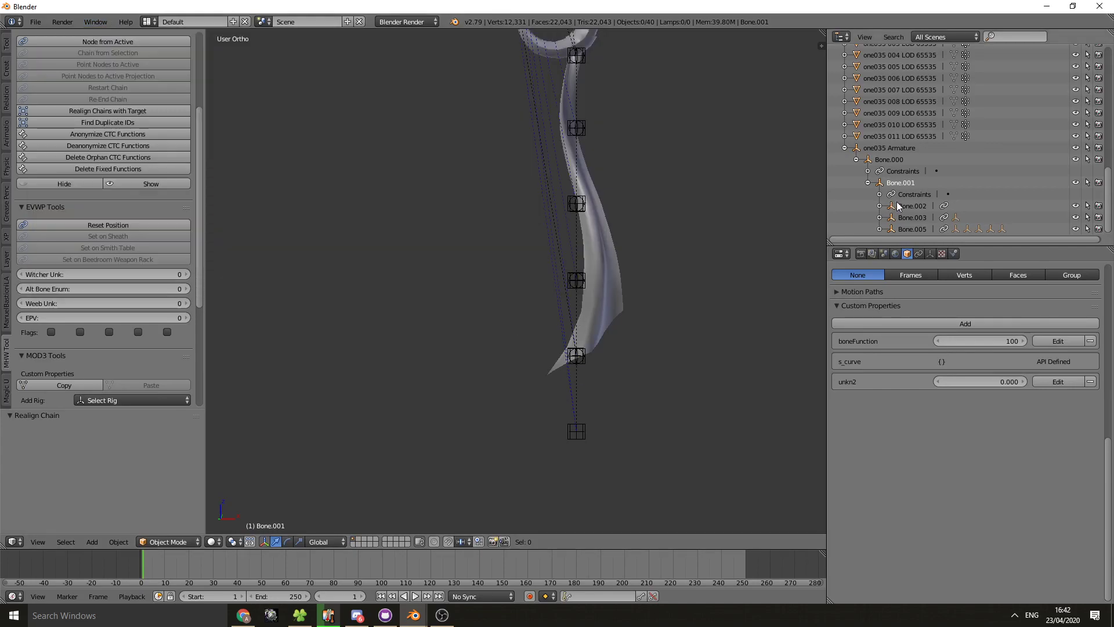
# Step: Switch the hanging strip mesh, one035 003 LOD 65535, to Weight Paint mode and show its vertex groups
pyautogui.scroll(5, 917, 157)
pyautogui.rightClick(613, 215)
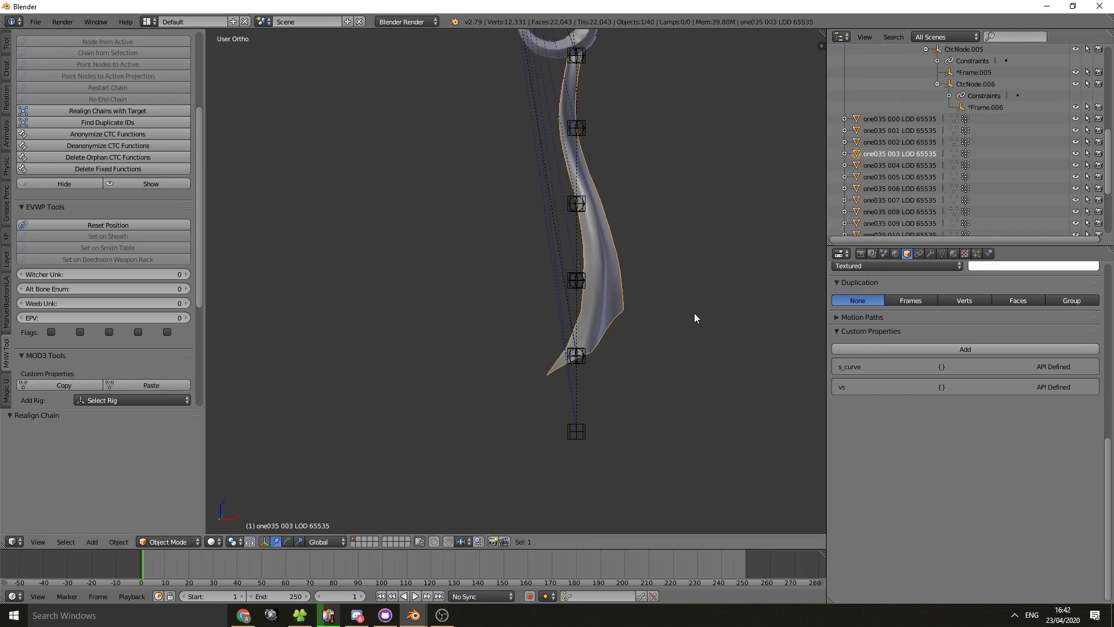
pyautogui.click(169, 541)
pyautogui.click(169, 499)
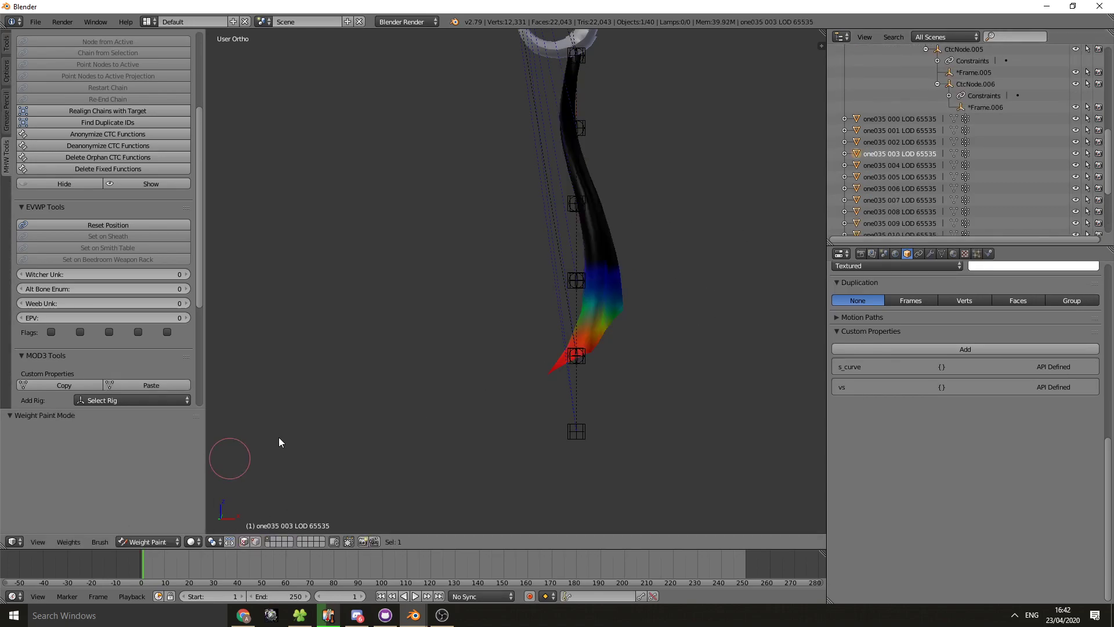
pyautogui.click(939, 253)
# Step: Examine the strip's weight distribution for each vertex group from Bone.005 to Bone.009
pyautogui.keyDown('ctrl'); pyautogui.scroll(5, 879, 421); pyautogui.keyUp('ctrl')
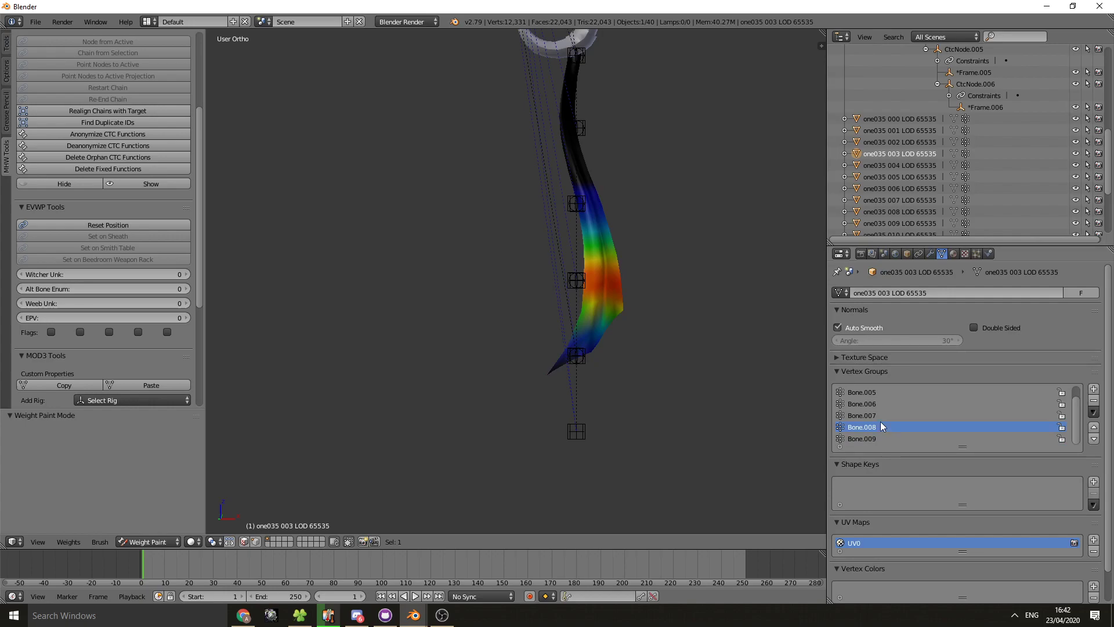
pyautogui.press('Down')
pyautogui.press('Down')
pyautogui.press('Down')
pyautogui.press('Down')
pyautogui.press('Down')
pyautogui.press('Down')
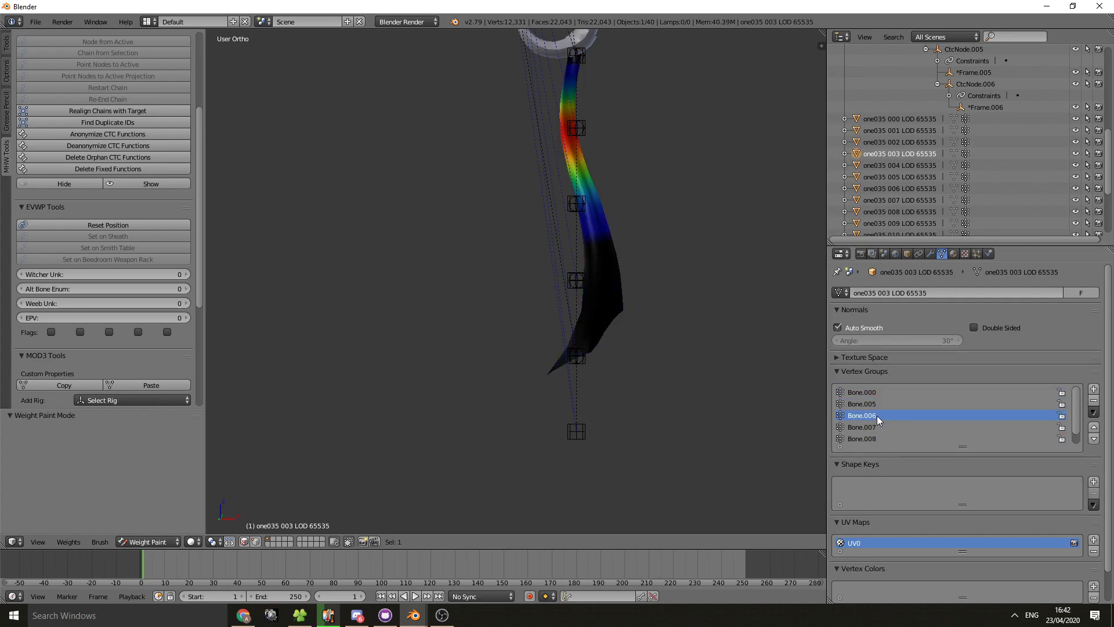
pyautogui.press('Up')
pyautogui.press('Up')
pyautogui.press('Down')
pyautogui.click(907, 391)
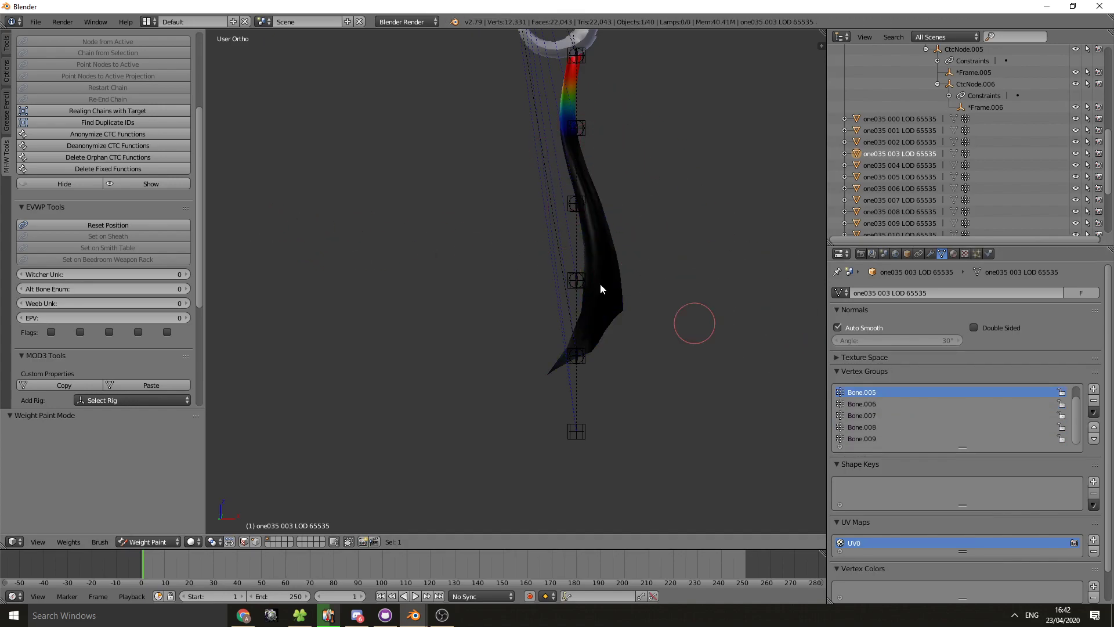
# Step: Limit the strip's weights to 4 per vertex across all groups, and normalize all vertex groups
pyautogui.click(159, 541)
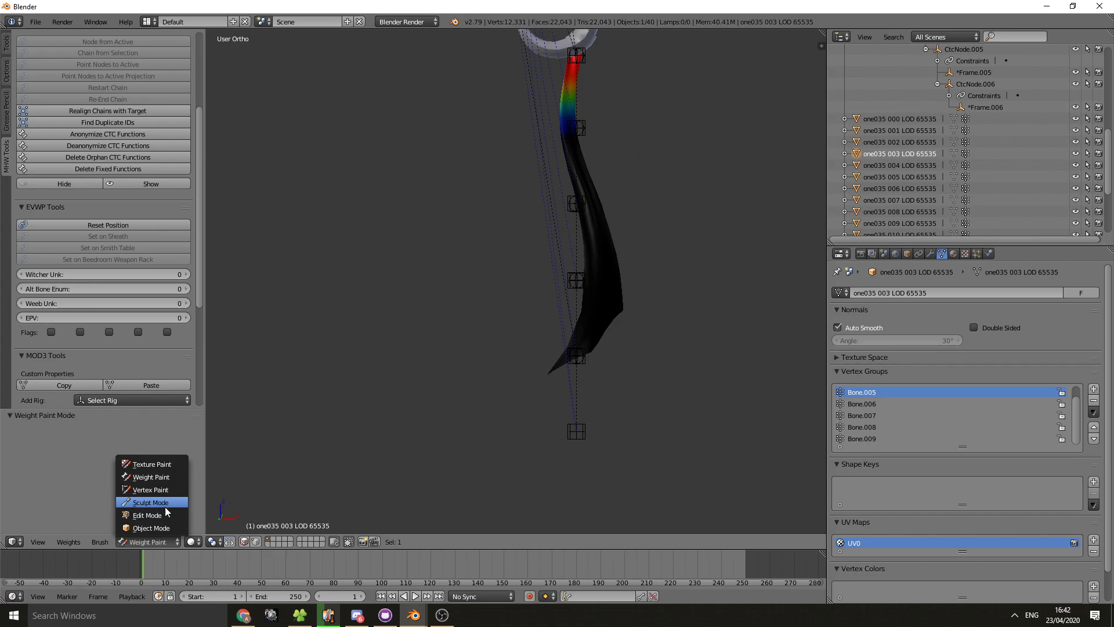
pyautogui.click(7, 43)
pyautogui.click(68, 345)
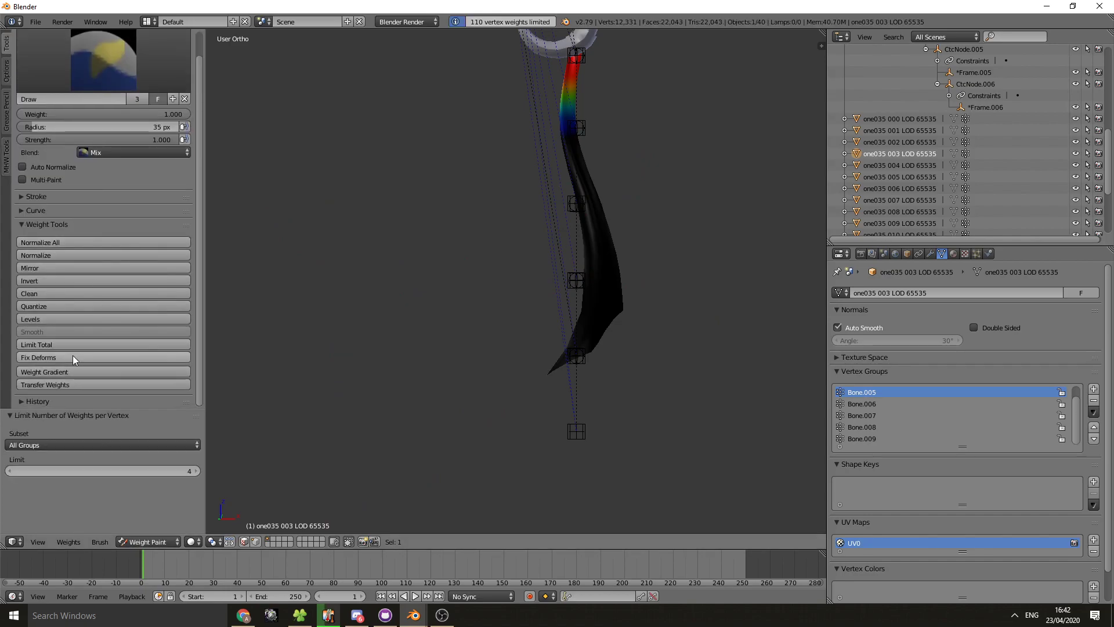
pyautogui.click(154, 468)
pyautogui.write('3')
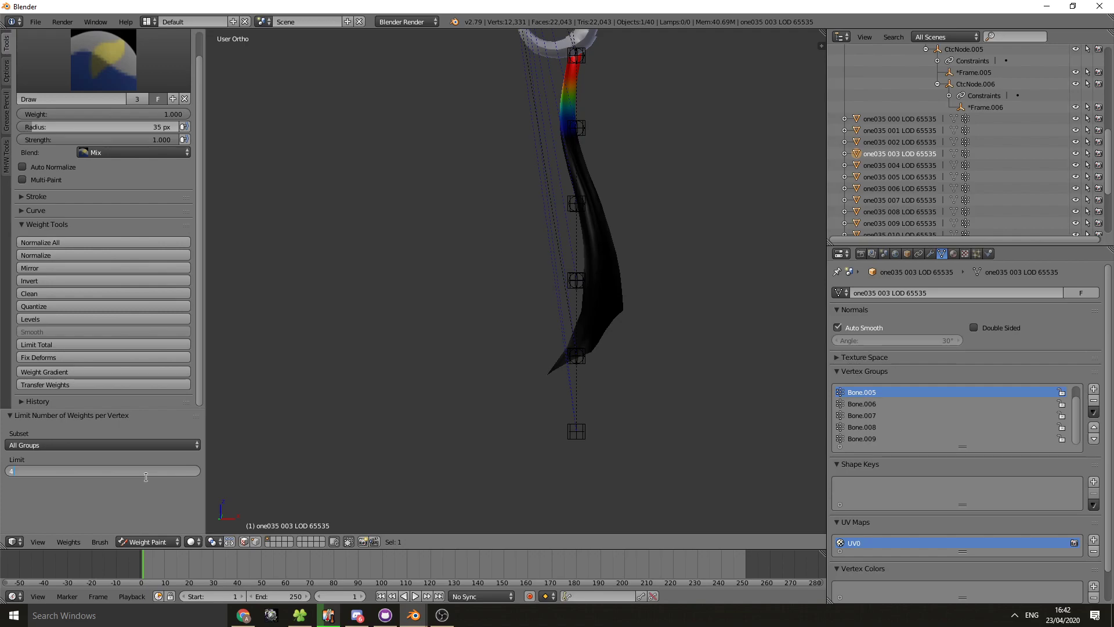
pyautogui.press('Return')
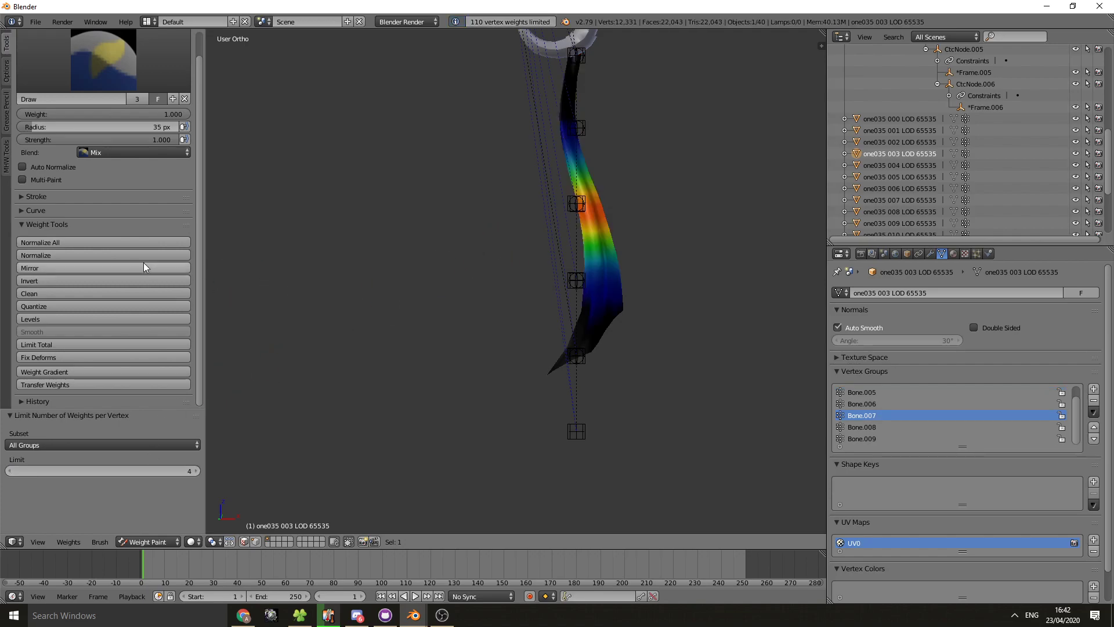
pyautogui.click(71, 241)
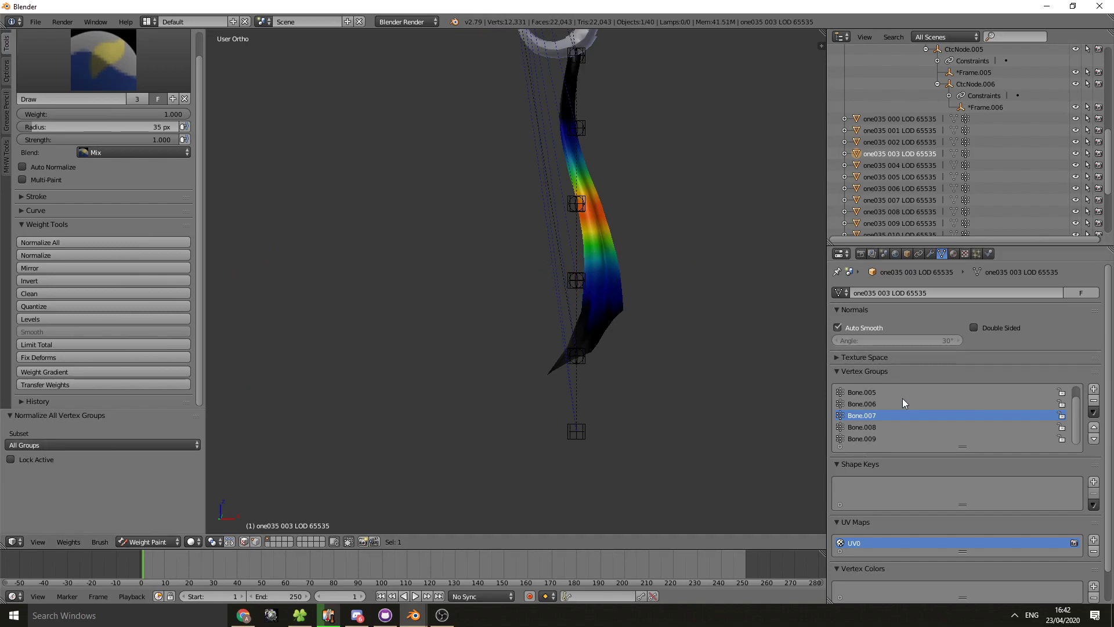
# Step: Recheck the strip's normalized weights by comparing the vertex groups down to Bone.008 and Bone.009
pyautogui.click(897, 440)
pyautogui.hotkey('ctrl', 'z')
pyautogui.press('Up')
pyautogui.press('Up')
pyautogui.press('Down')
pyautogui.press('Down')
pyautogui.press('Down')
pyautogui.press('Down')
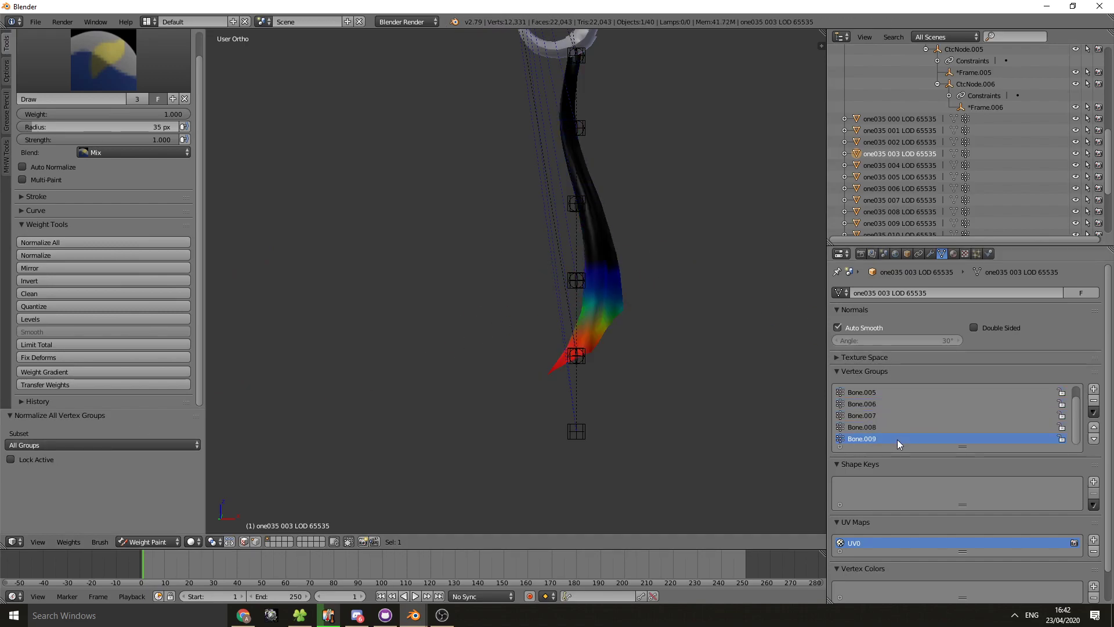
pyautogui.press('Up')
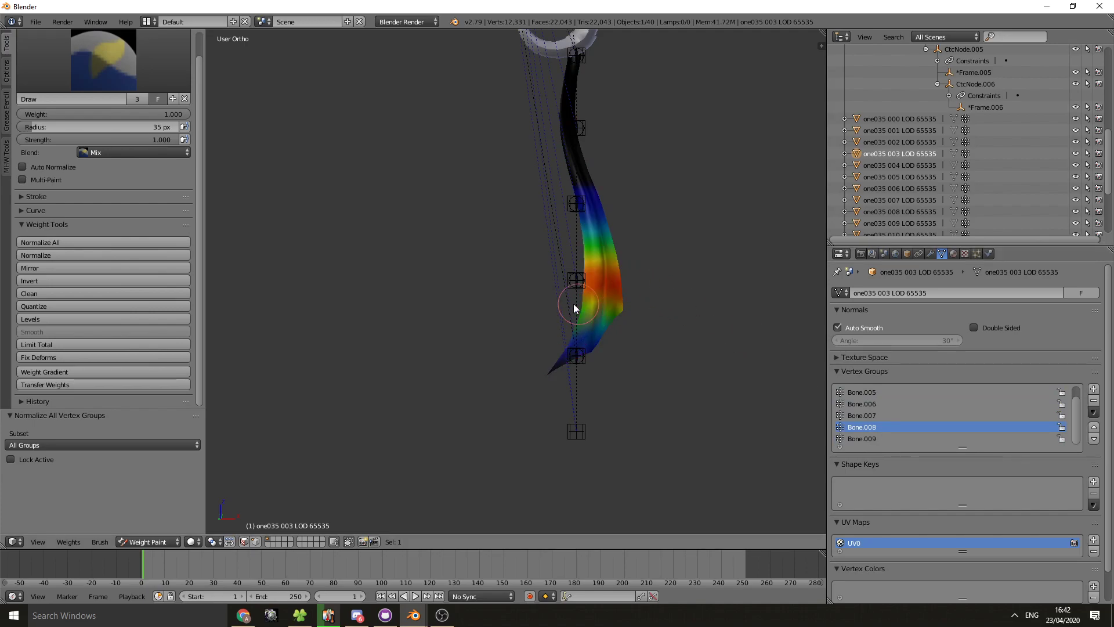
pyautogui.press('Down')
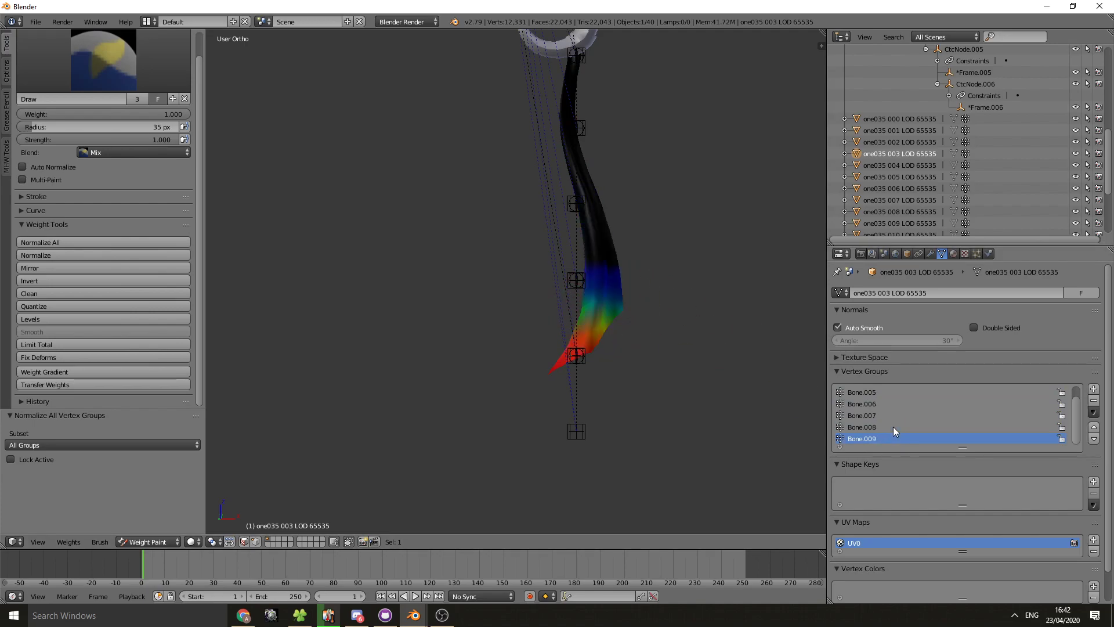
pyautogui.press('Up')
pyautogui.press('Up')
pyautogui.press('Down')
pyautogui.press('Down')
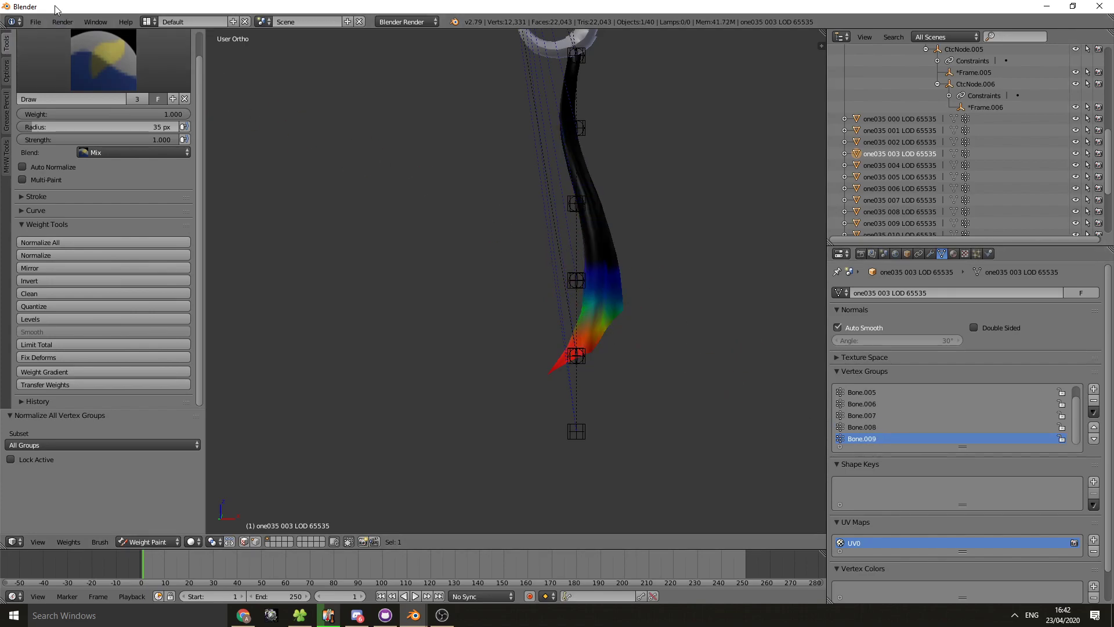
# Step: Export the model again as an MHW MOD3 file
pyautogui.click(35, 22)
pyautogui.moveTo(114, 253)
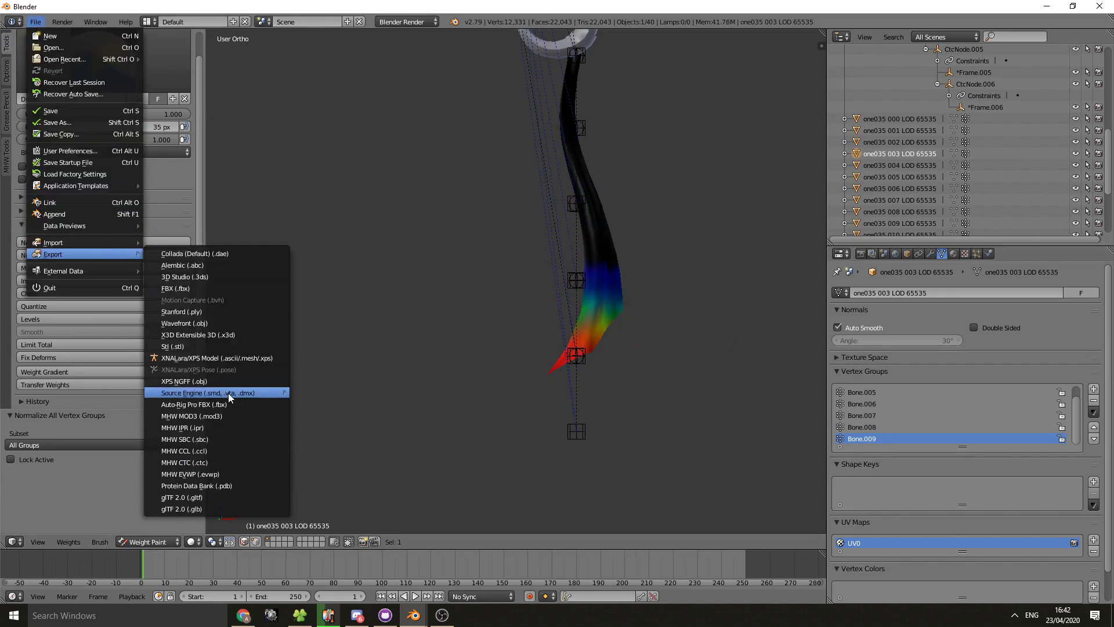
pyautogui.click(212, 416)
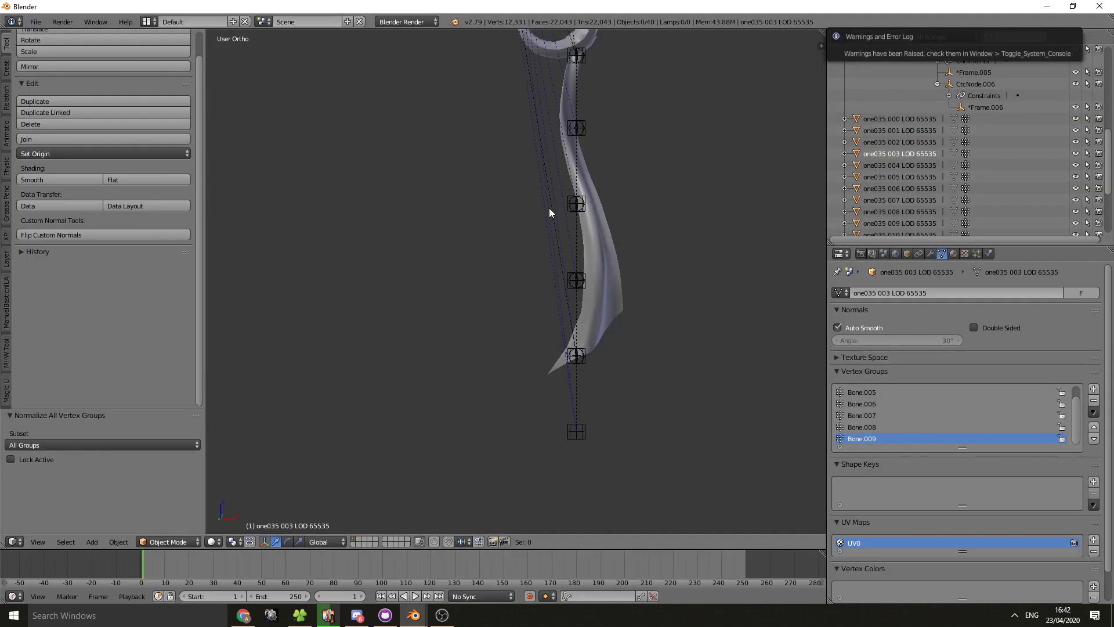
# Step: Review the warnings from the latest MOD3 export in the system console
pyautogui.click(91, 24)
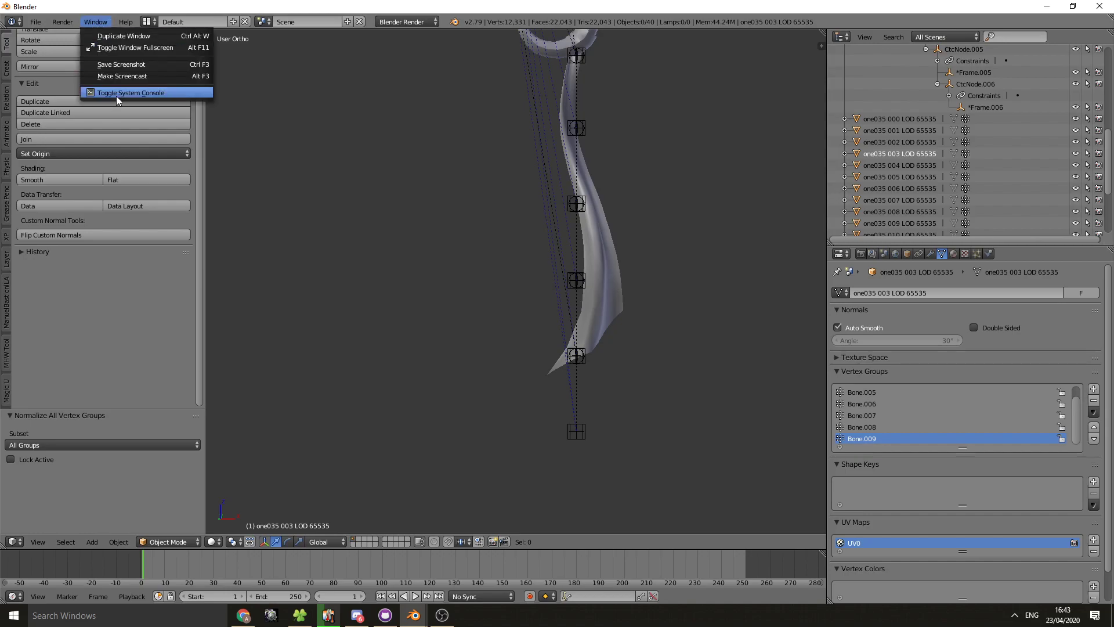
pyautogui.click(95, 22)
pyautogui.click(104, 93)
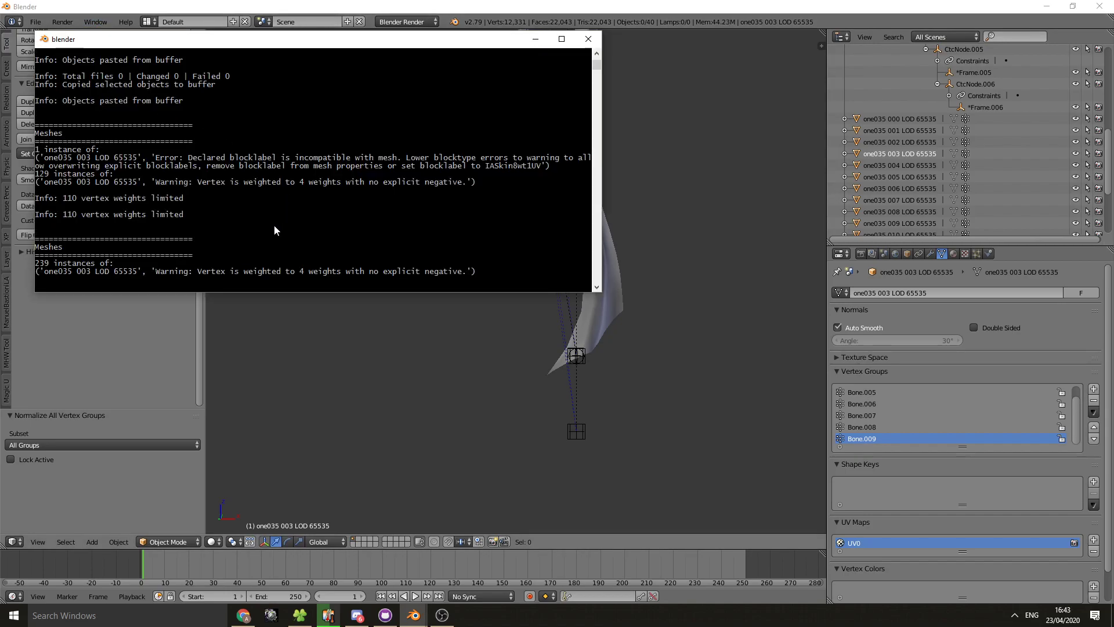
pyautogui.click(717, 342)
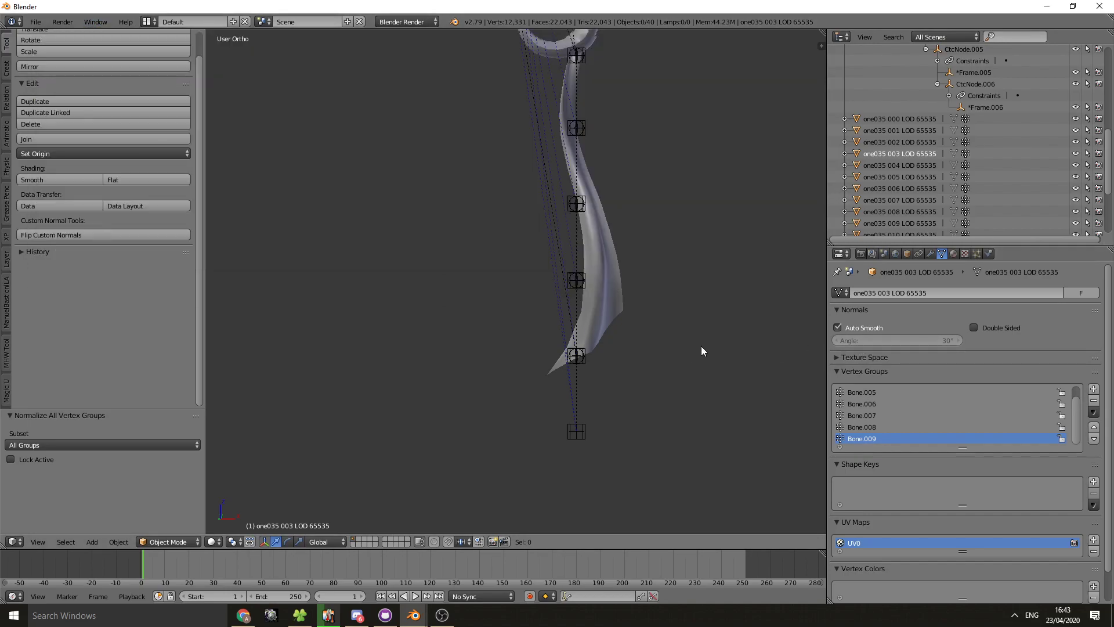
pyautogui.scroll(2, 100, 228)
pyautogui.moveTo(554, 230); pyautogui.dragTo(522, 258, button='middle')
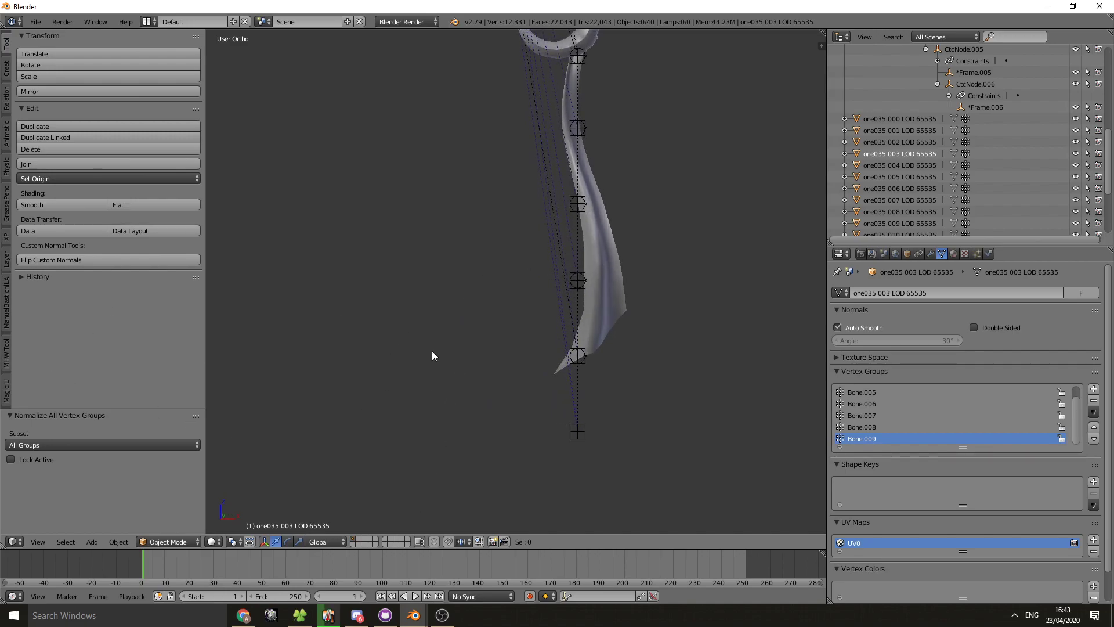
pyautogui.moveTo(432, 351); pyautogui.dragTo(558, 318, button='middle')
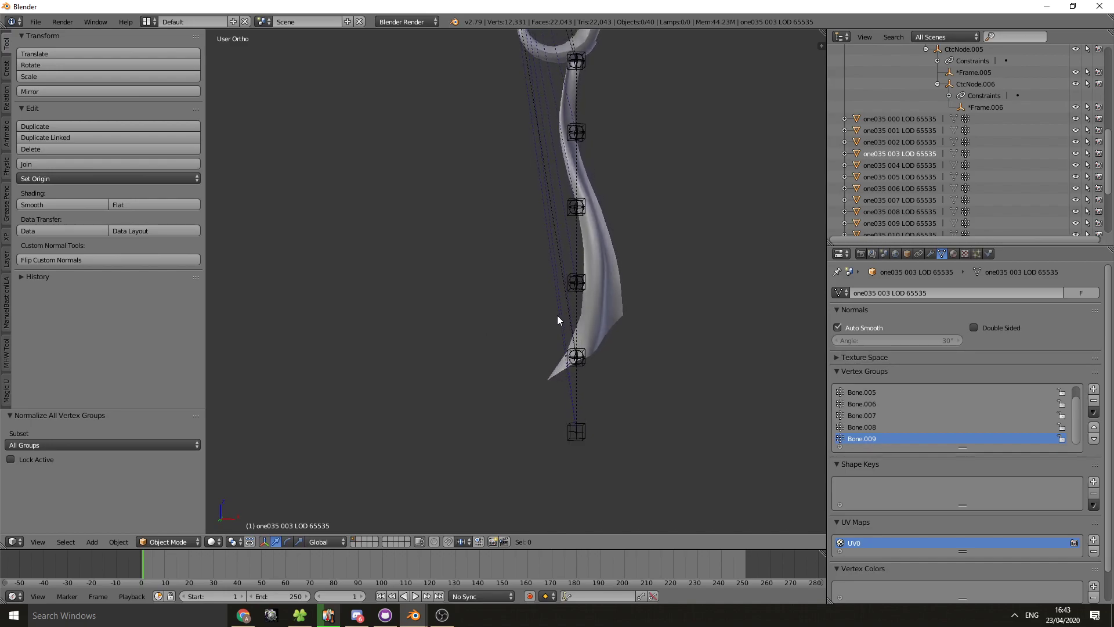
pyautogui.keyDown('shift'); pyautogui.moveTo(600, 207); pyautogui.dragTo(595, 255, button='middle'); pyautogui.keyUp('shift')
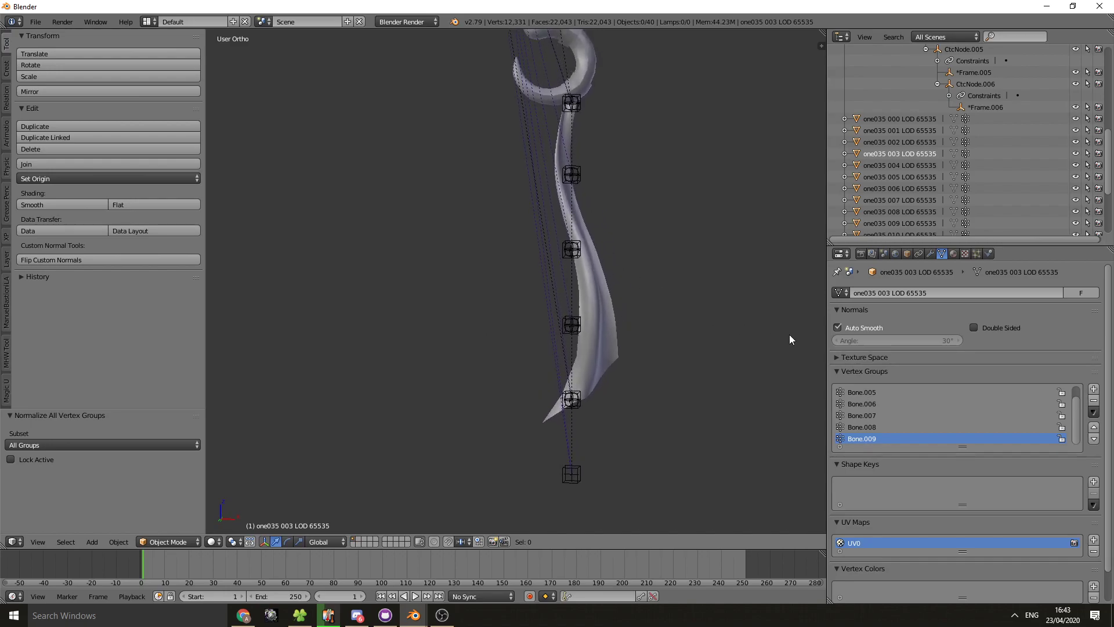
pyautogui.scroll(1, 882, 391)
pyautogui.scroll(-1, 883, 391)
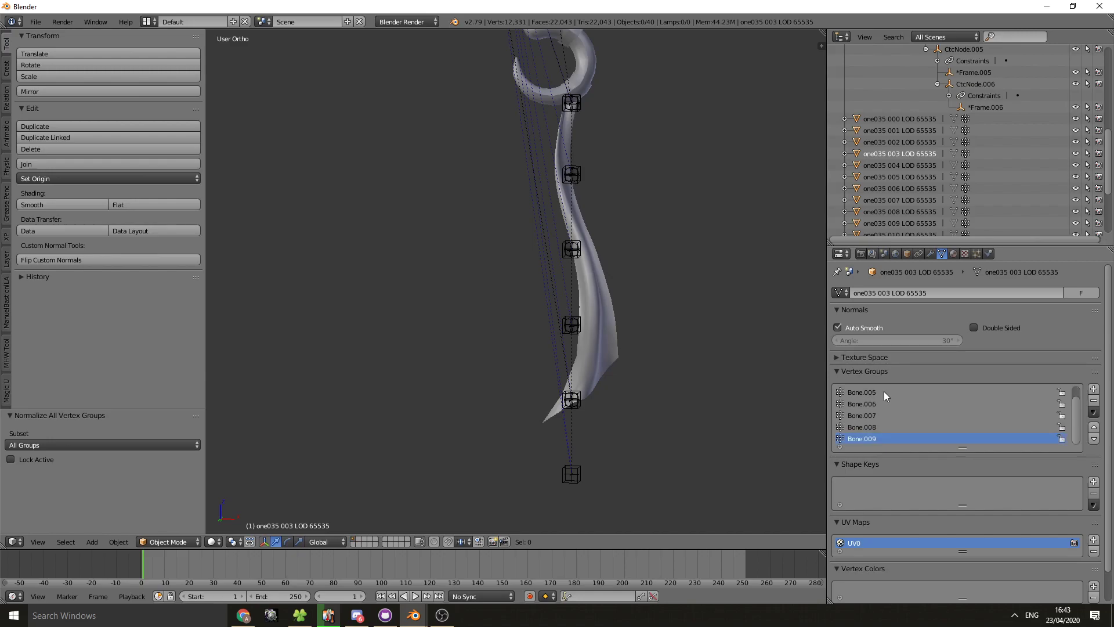
pyautogui.scroll(1, 883, 391)
pyautogui.scroll(-1, 883, 391)
pyautogui.scroll(1, 884, 393)
pyautogui.scroll(-1, 884, 394)
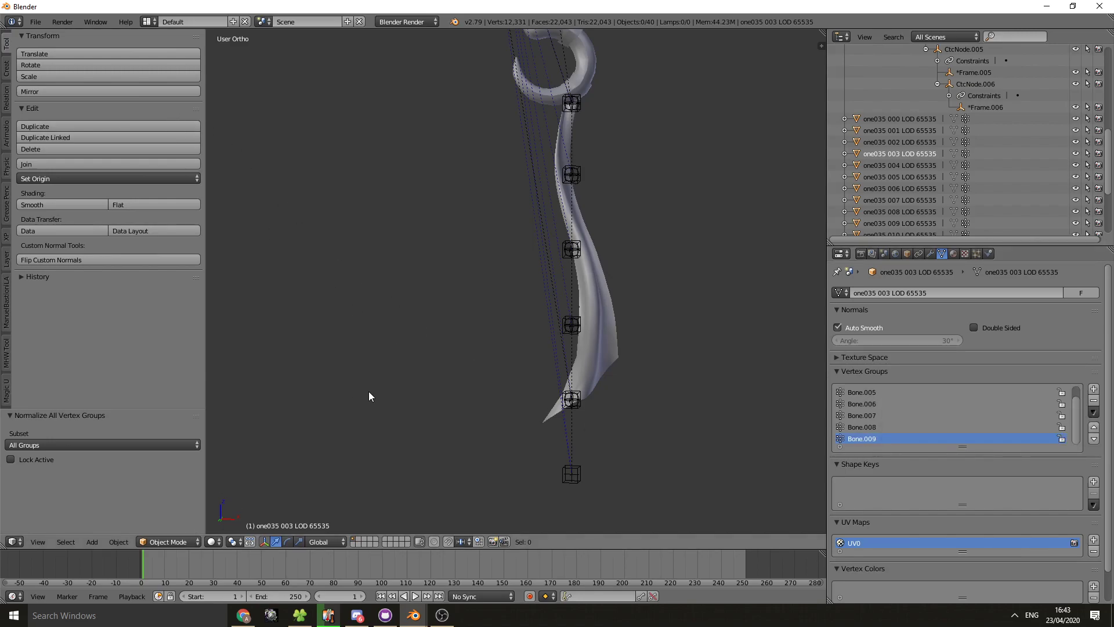